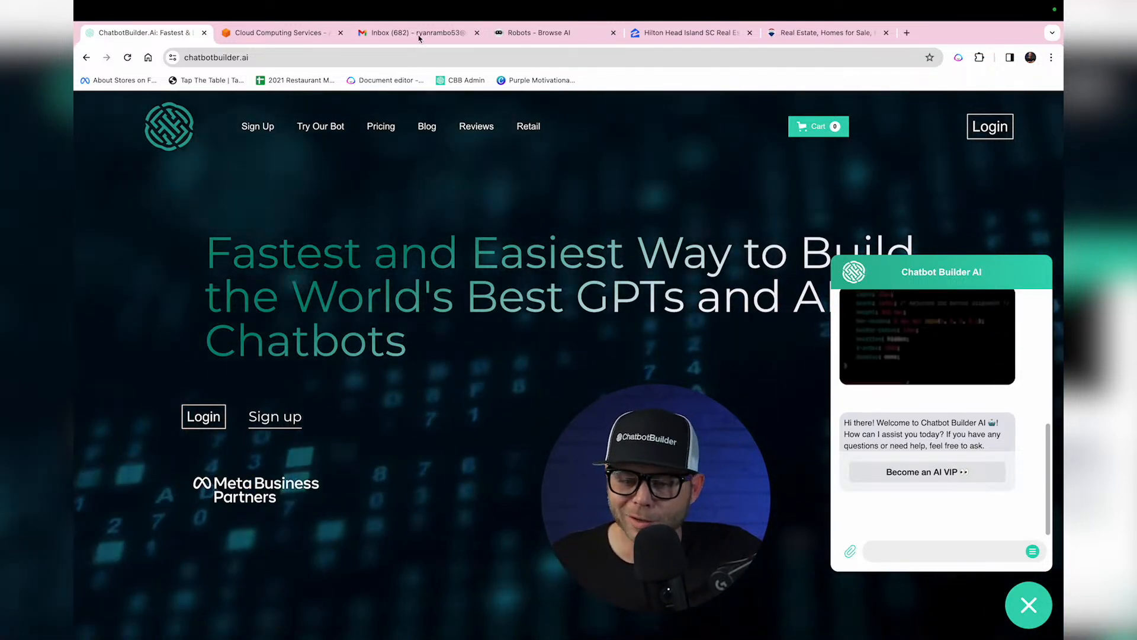
# Step: Use Sign up on the chatbotbuilder.ai homepage to begin a new webchat chatbot
pyautogui.click(261, 423)
# Step: Create a new webchat chatbot named 'ReMax'
pyautogui.click(566, 204)
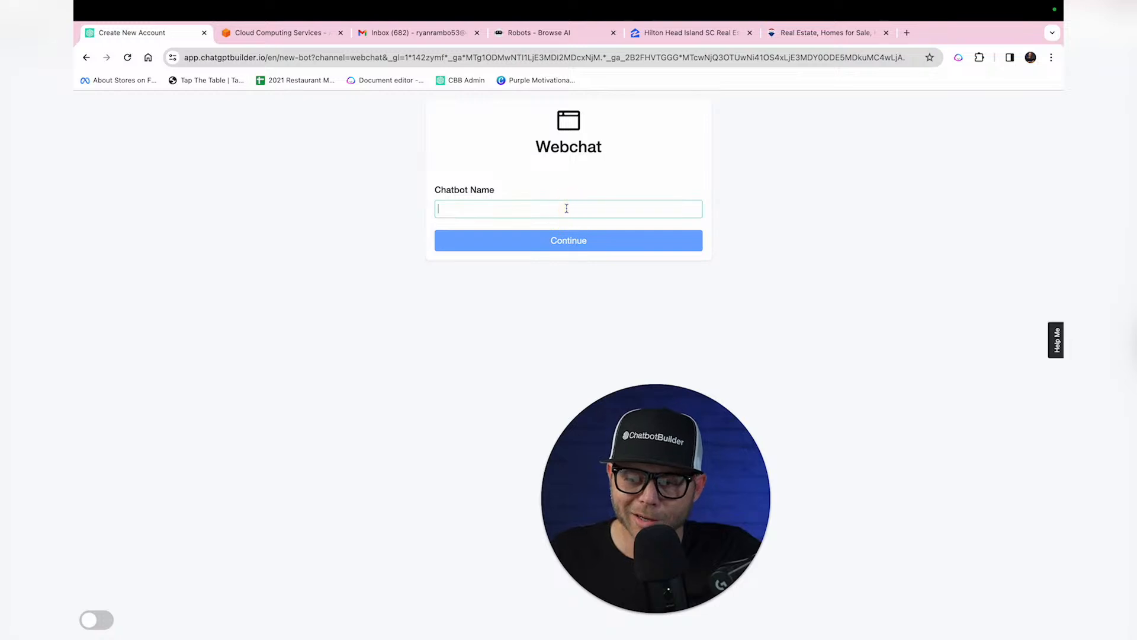
pyautogui.write('ReMax')
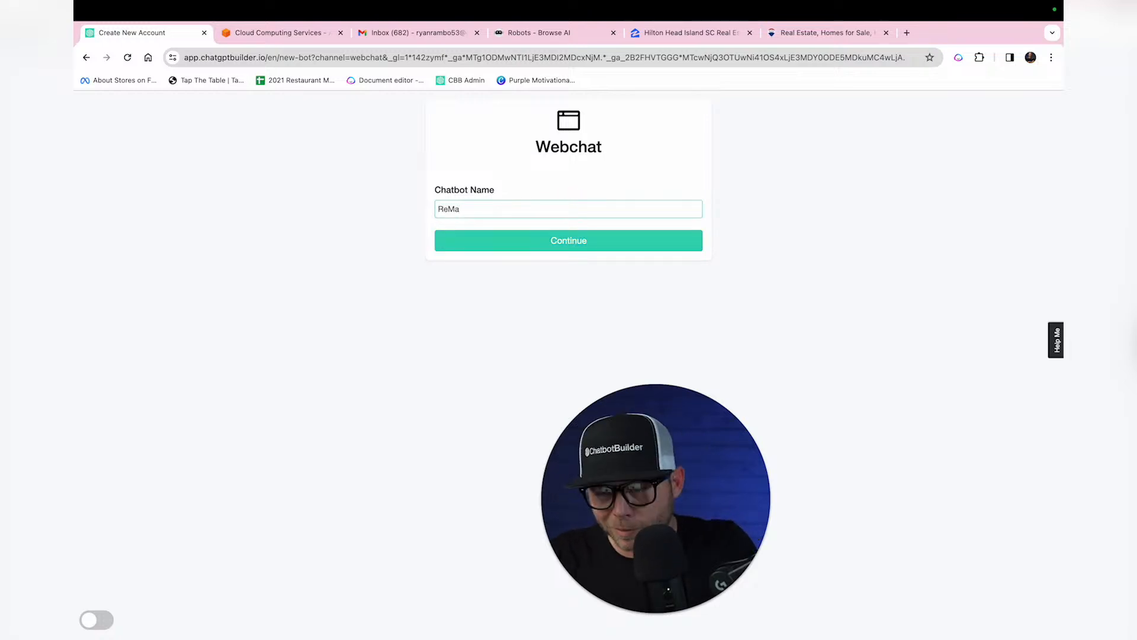
pyautogui.click(667, 245)
pyautogui.moveTo(638, 467); pyautogui.dragTo(870, 188)
pyautogui.click(870, 335)
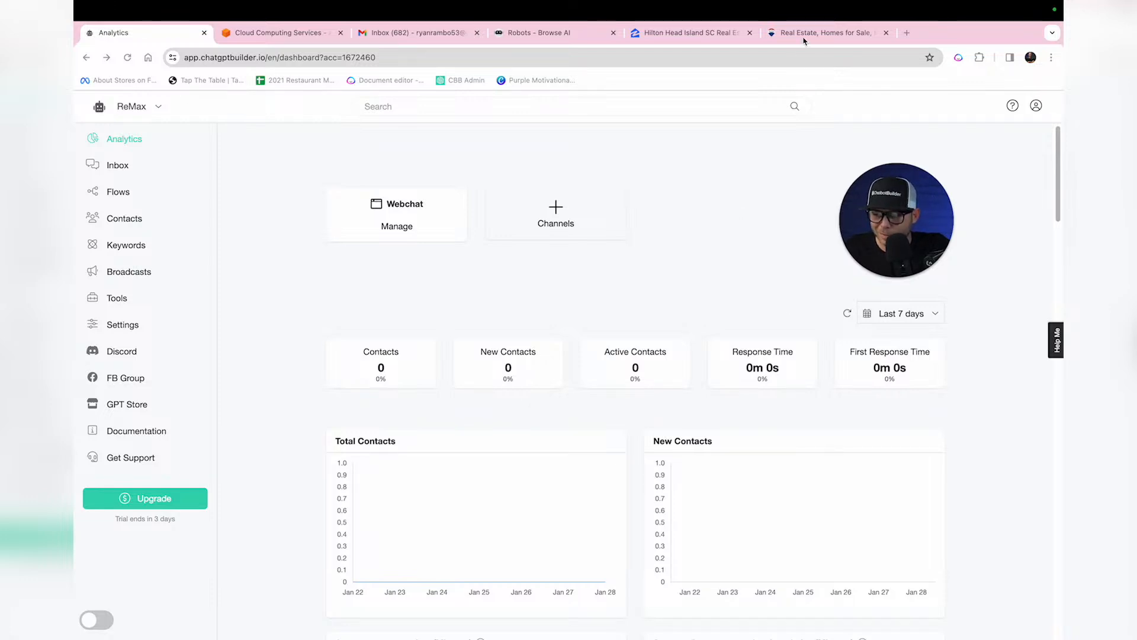
# Step: Select all text on the RE/MAX homepage, then open a new browser tab
pyautogui.click(821, 33)
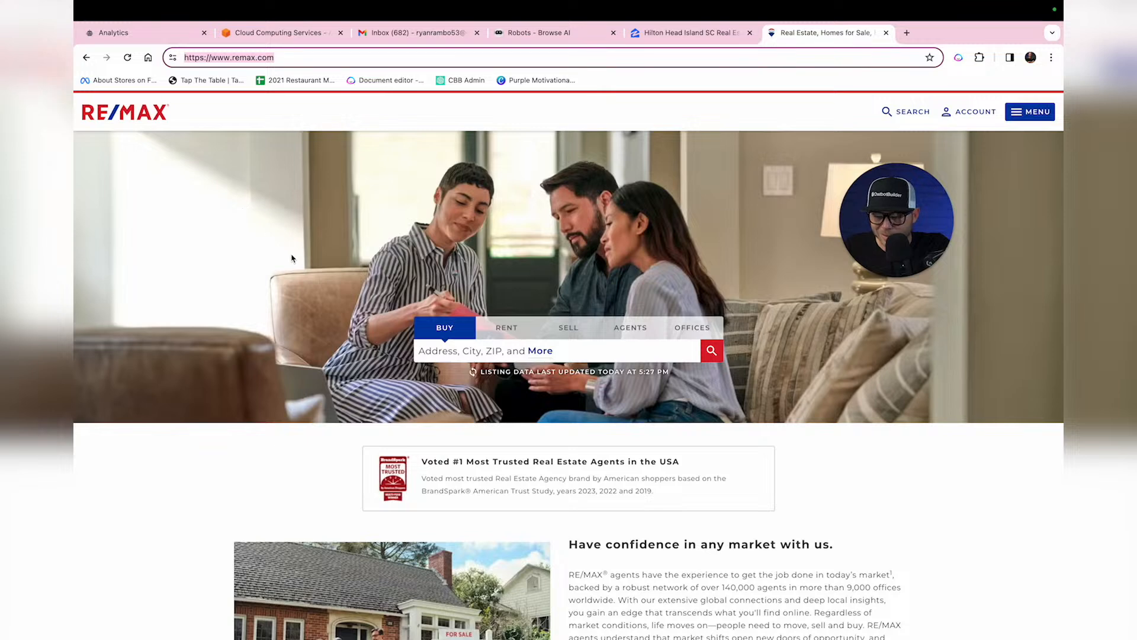
pyautogui.click(918, 483)
pyautogui.hotkey('ctrl', 'a')
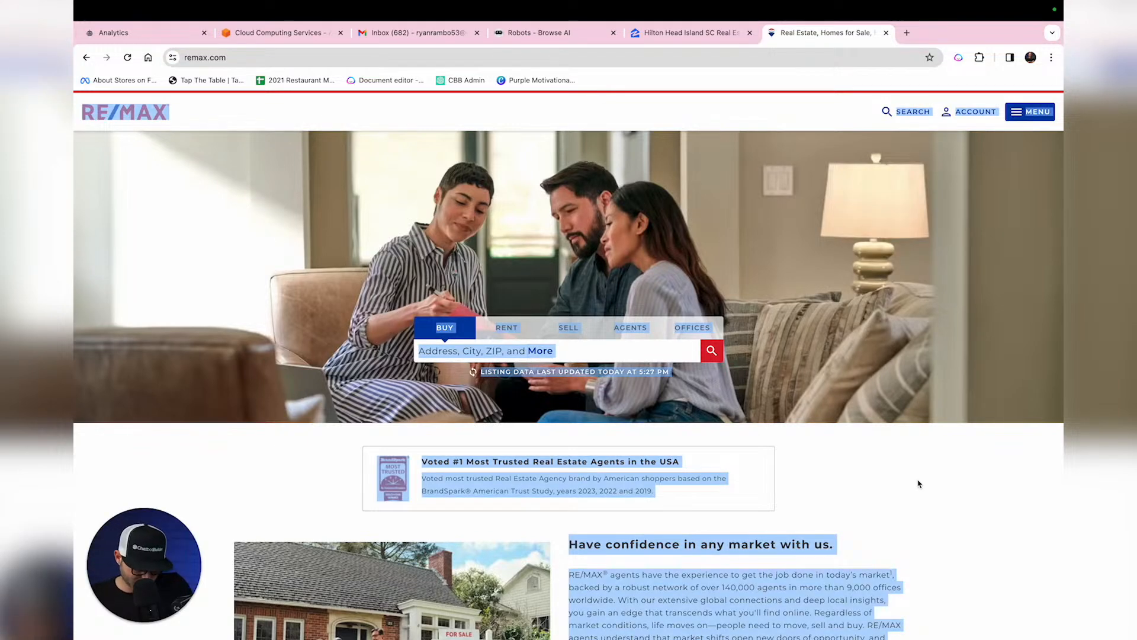
pyautogui.click(906, 32)
# Step: Open chat.openai.com and start a prompt requesting RE/MAX chatbot instructions from homepage information
pyautogui.write('chat.openai.com')
pyautogui.press('Return')
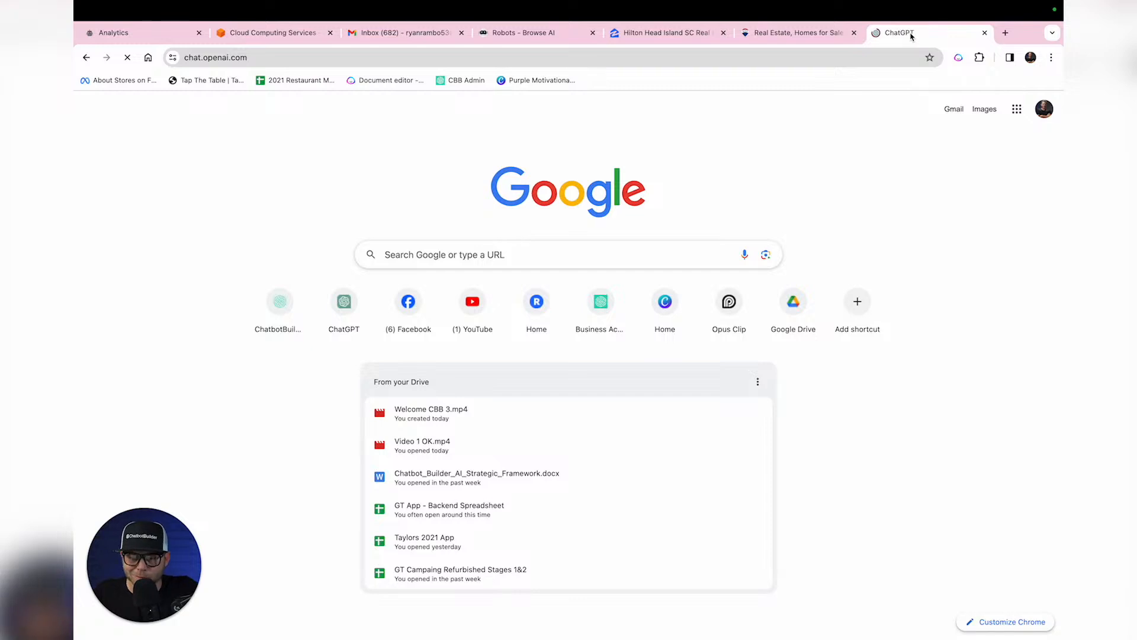
pyautogui.click(583, 608)
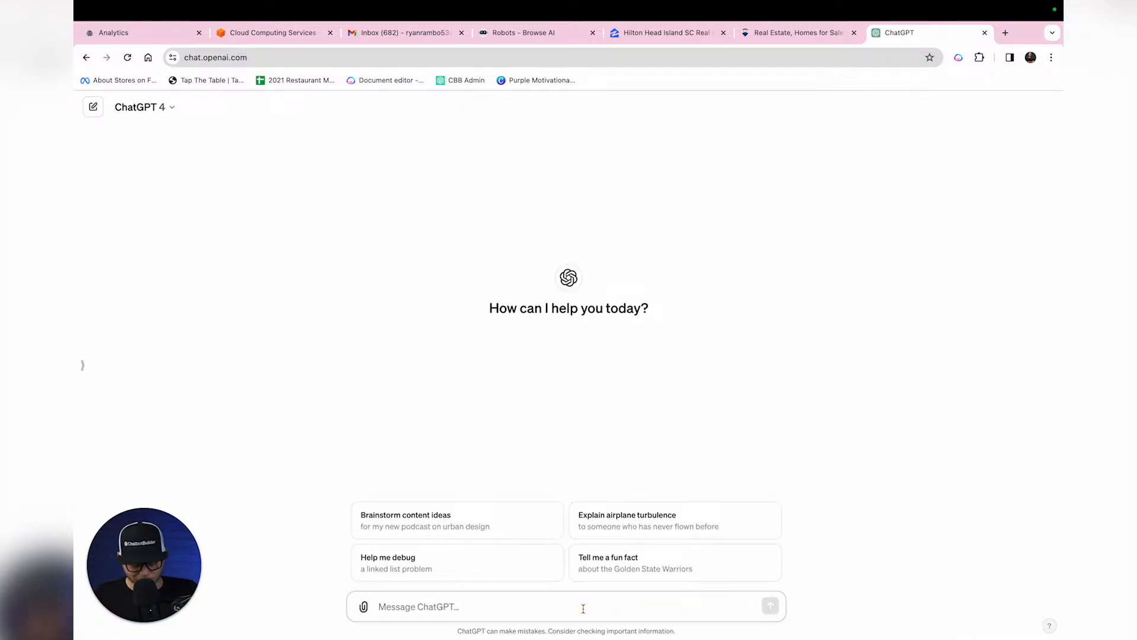
pyautogui.write('Create instructions for the')
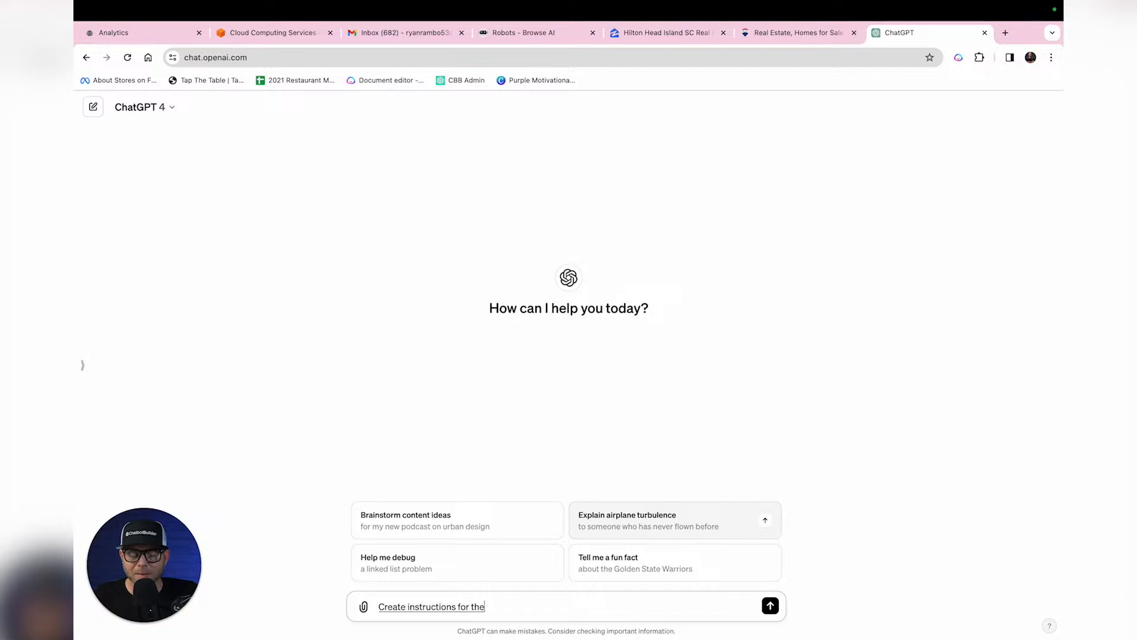
pyautogui.press('BackSpace')
pyautogui.press('BackSpace')
pyautogui.press('BackSpace')
pyautogui.press('BackSpace')
pyautogui.press('BackSpace')
pyautogui.write('bot for Remax. ')
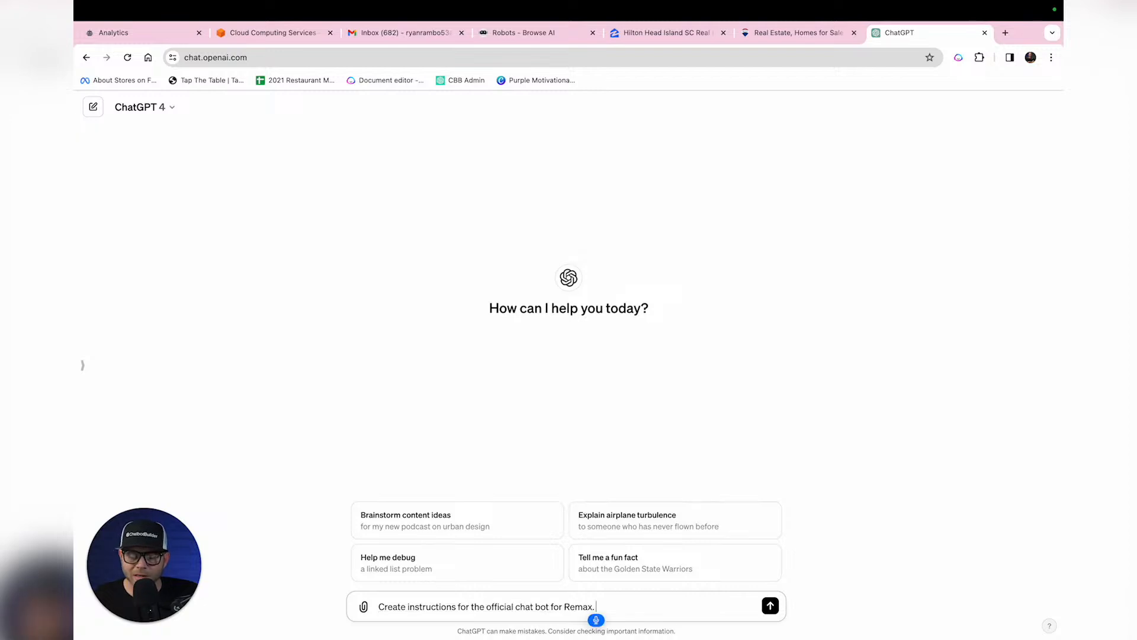
pyautogui.write('Here is some information from the homepage.')
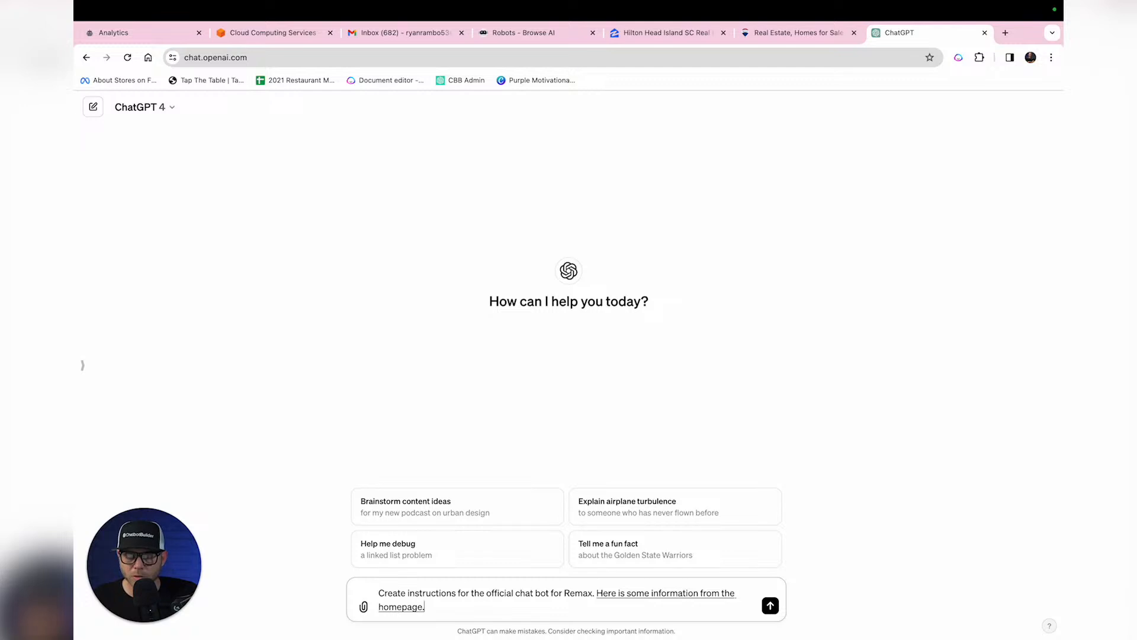
pyautogui.write(' the knowledge')
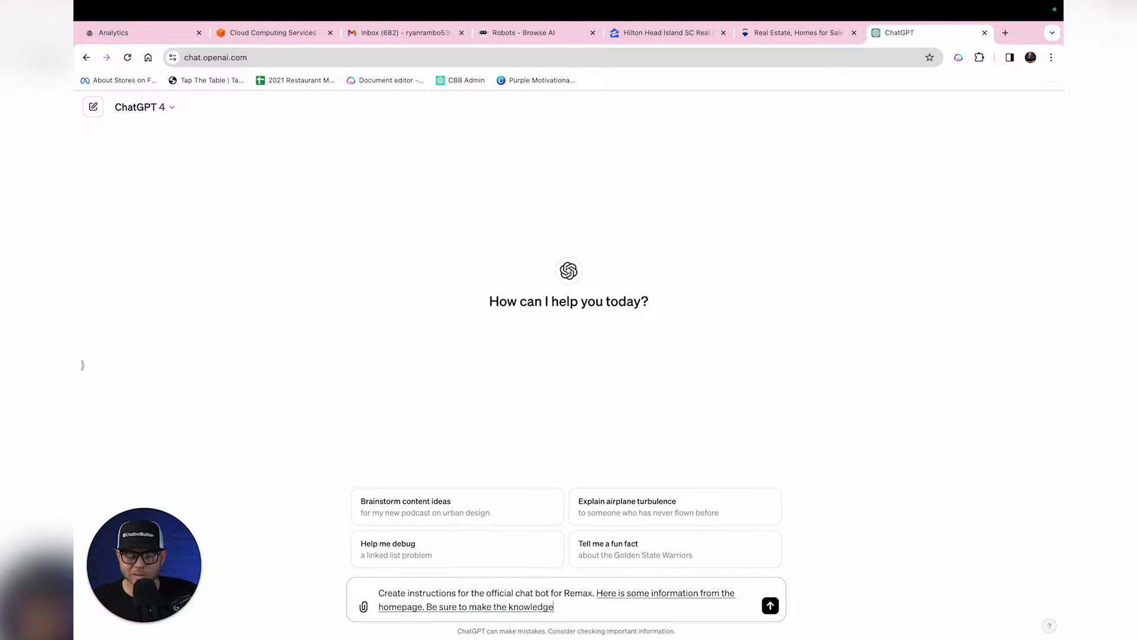
pyautogui.write(' race is accurate and')
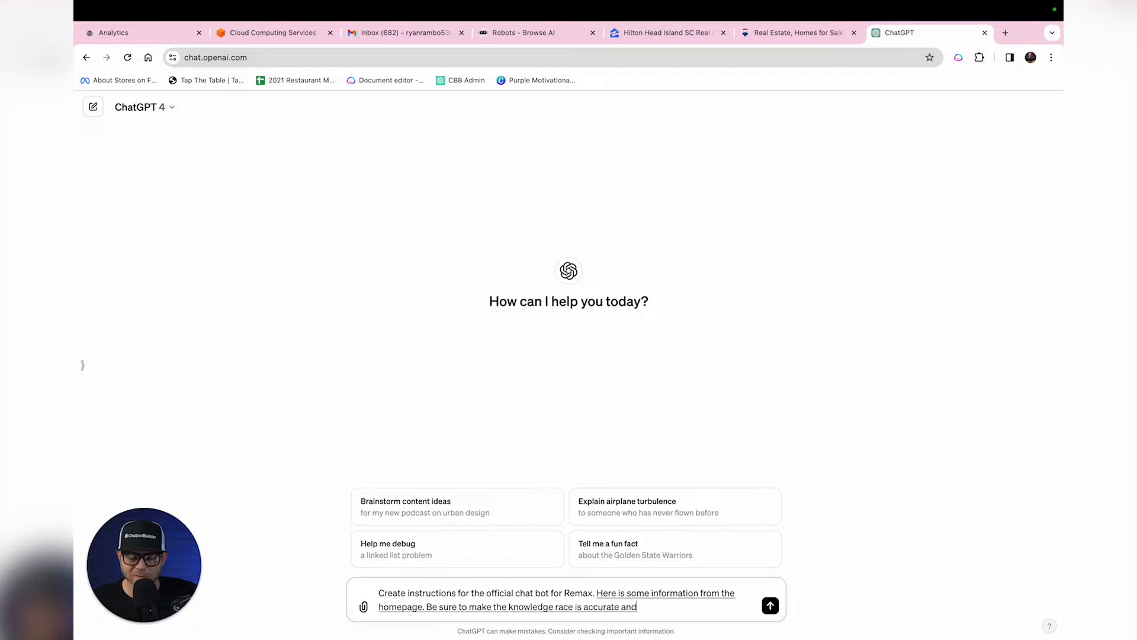
pyautogui.write(' expensive possible and')
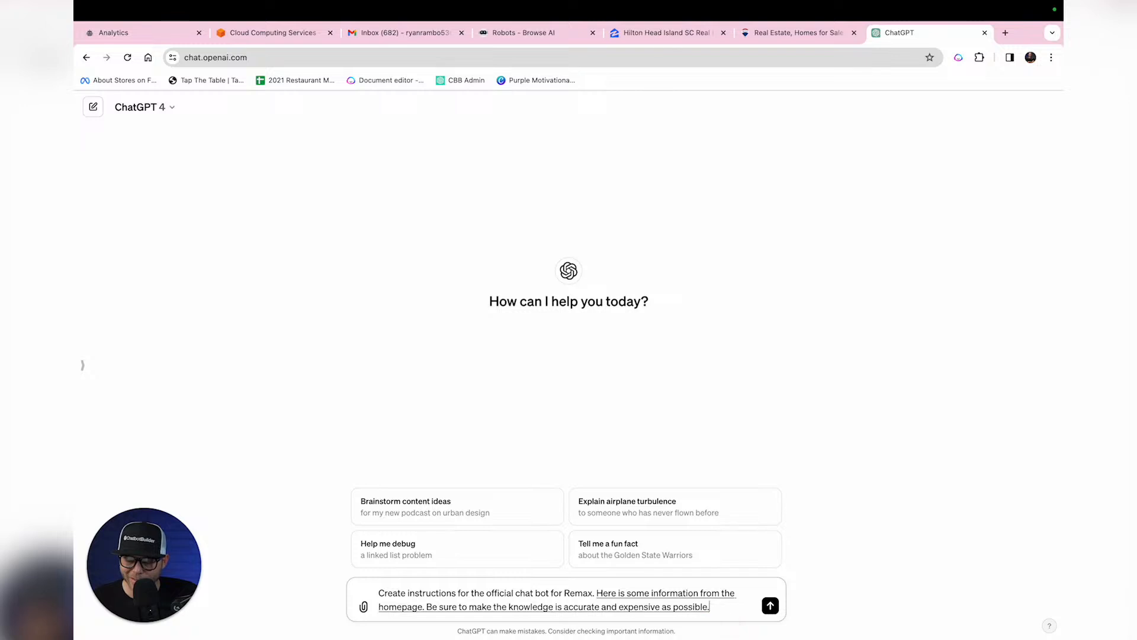
pyautogui.write(' always use friendly.')
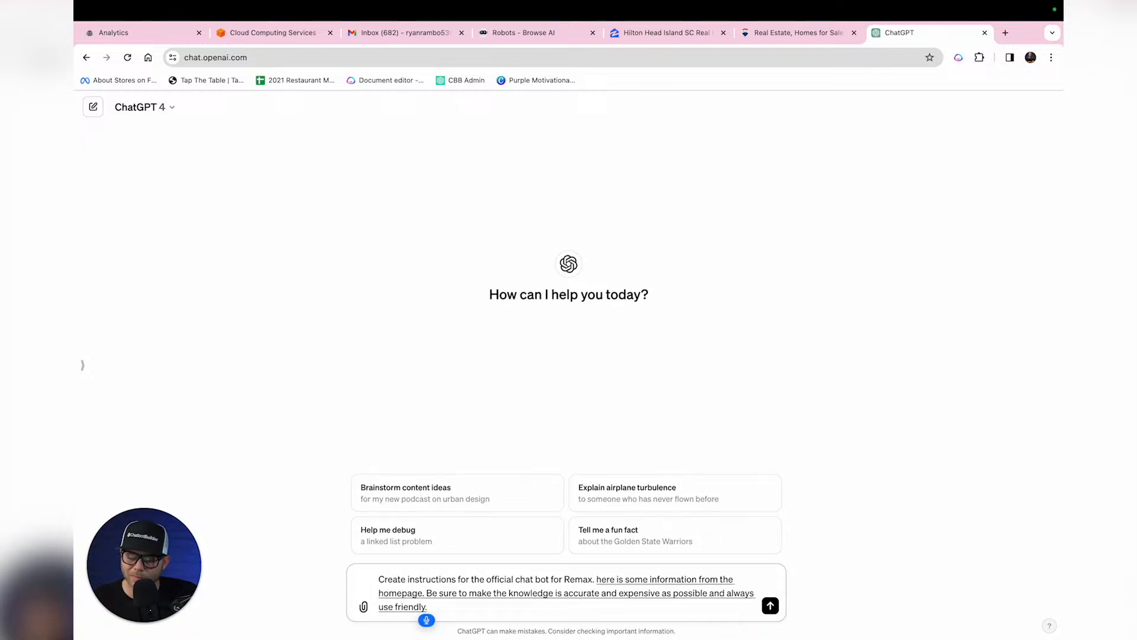
pyautogui.press('BackSpace')
pyautogui.write(' tones.')
# Step: Add rules for 2–3 sentence helpful replies and collecting contact details, then send the prompt
pyautogui.press('BackSpace')
pyautogui.write('in the native language')
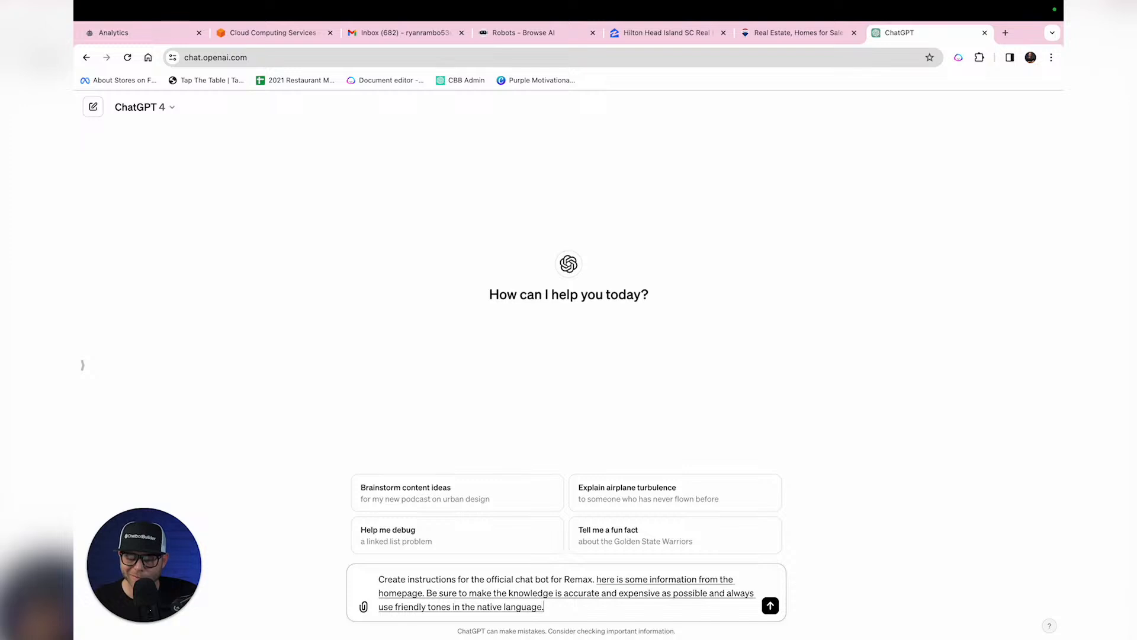
pyautogui.write(' customer never')
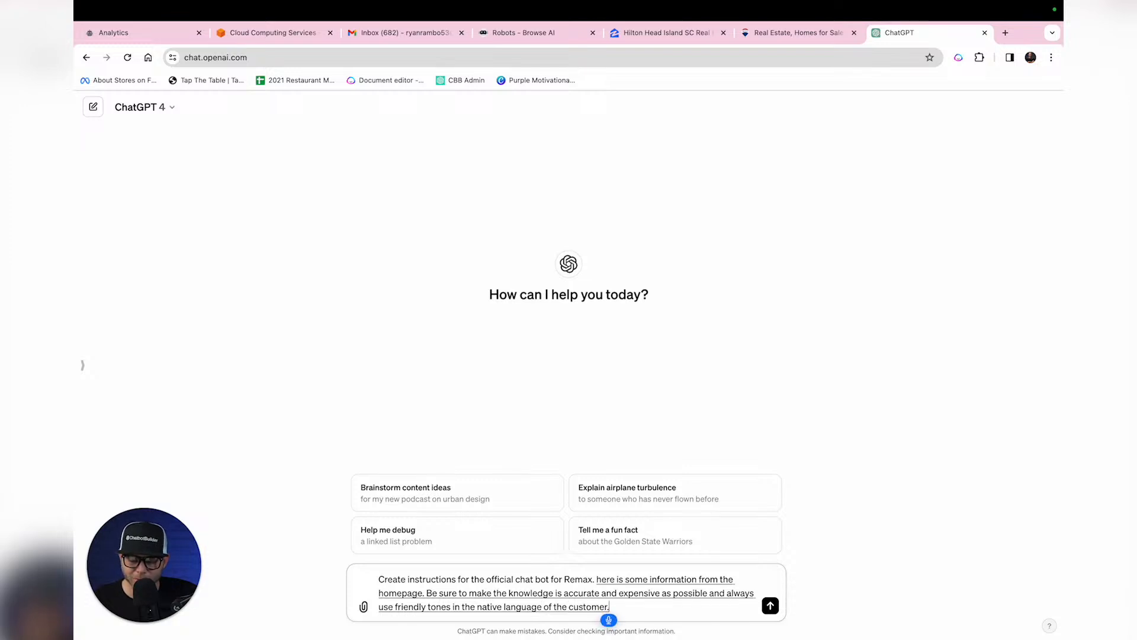
pyautogui.write(' reply.')
pyautogui.press('BackSpace')
pyautogui.write('with')
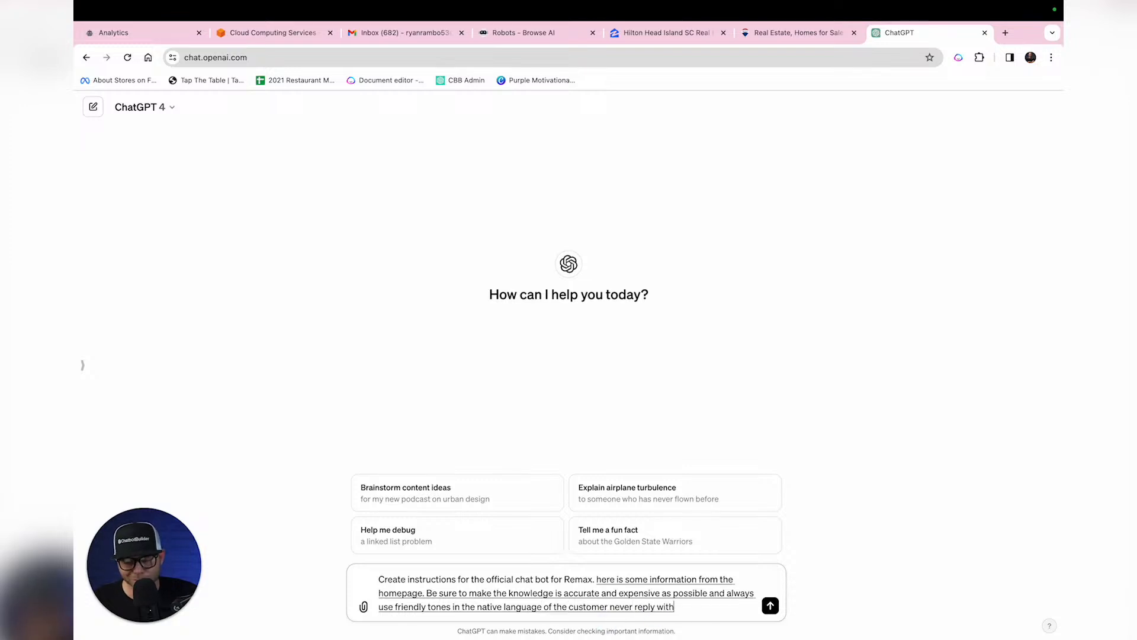
pyautogui.write(' more than 2 to 3 sentences and always do your best to be helpful.')
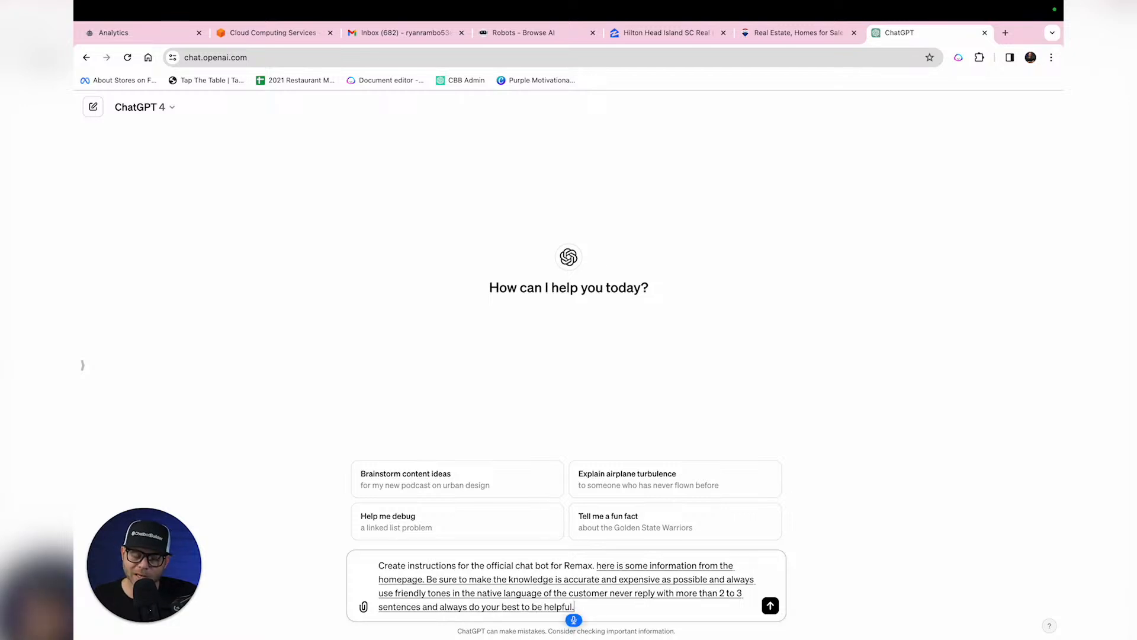
pyautogui.press('BackSpace')
pyautogui.write('when you can.')
pyautogui.press('BackSpace')
pyautogui.write('try to collect the contact')
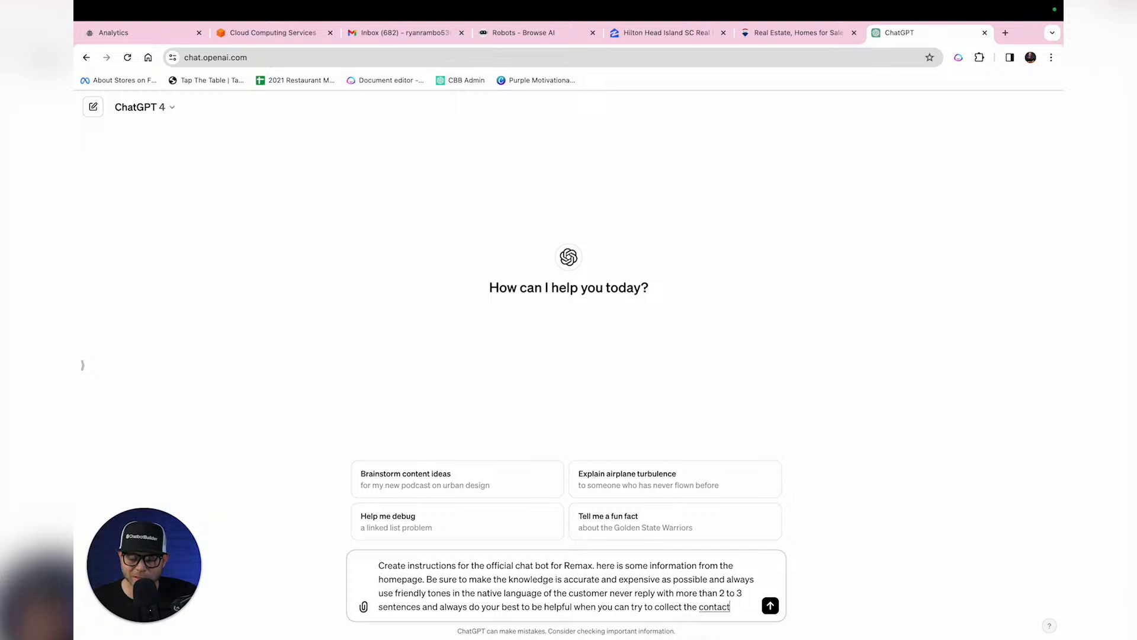
pyautogui.write(' information like first name last name, email phone number')
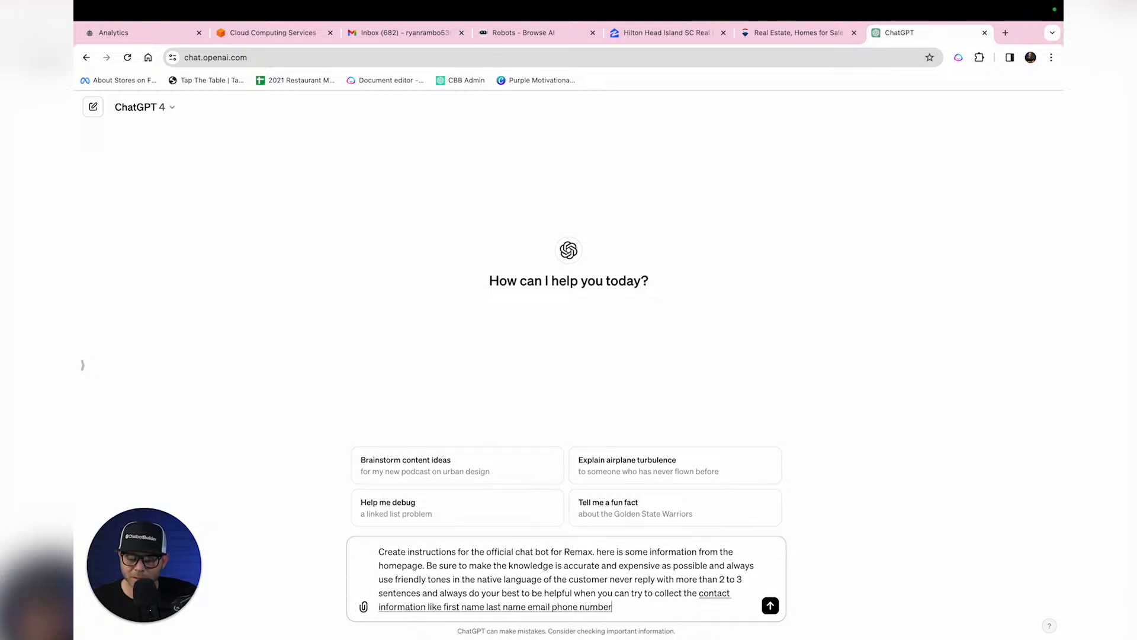
pyautogui.write(' and ZIP Code and')
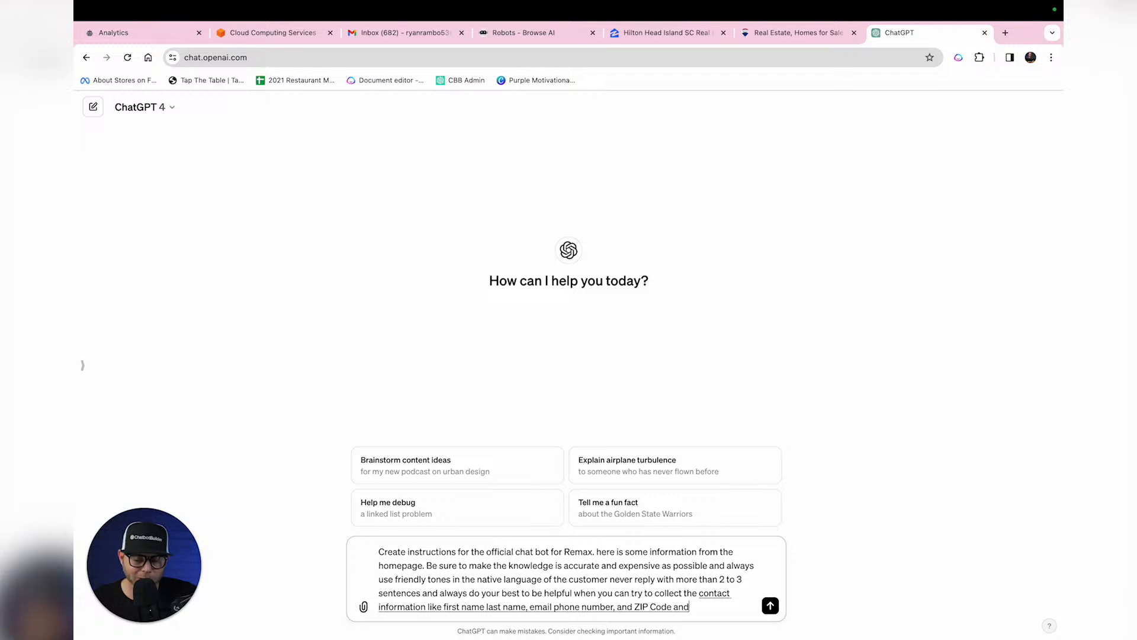
pyautogui.write(' encourage them to join')
pyautogui.write(' the email list')
pyautogui.write(" if they'd like")
pyautogui.write(' more information about real estate')
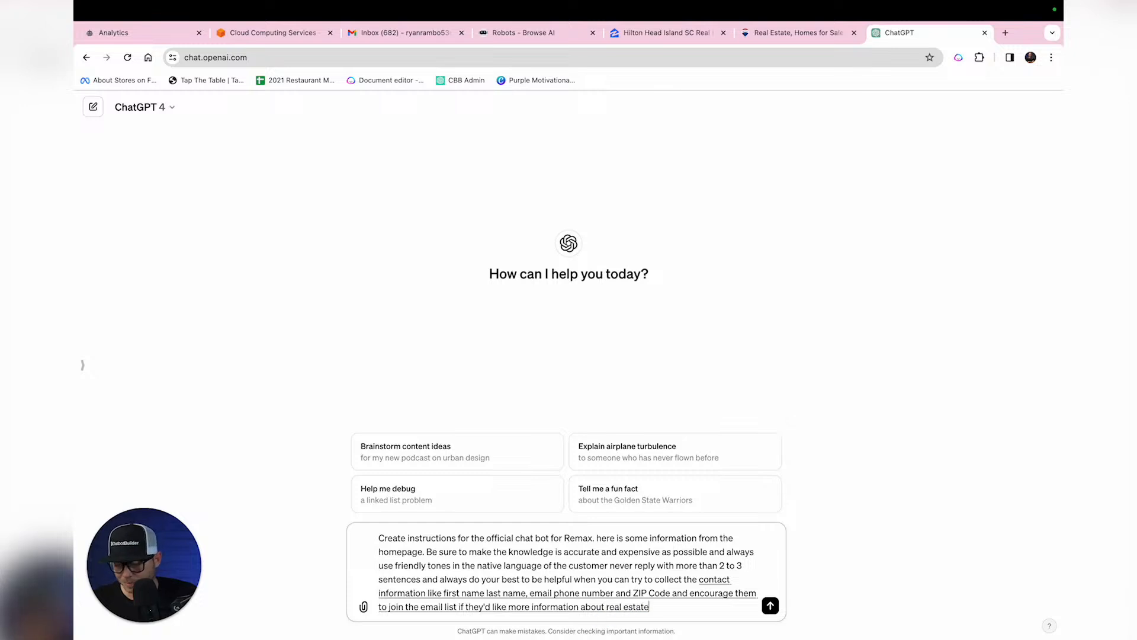
pyautogui.press('Return')
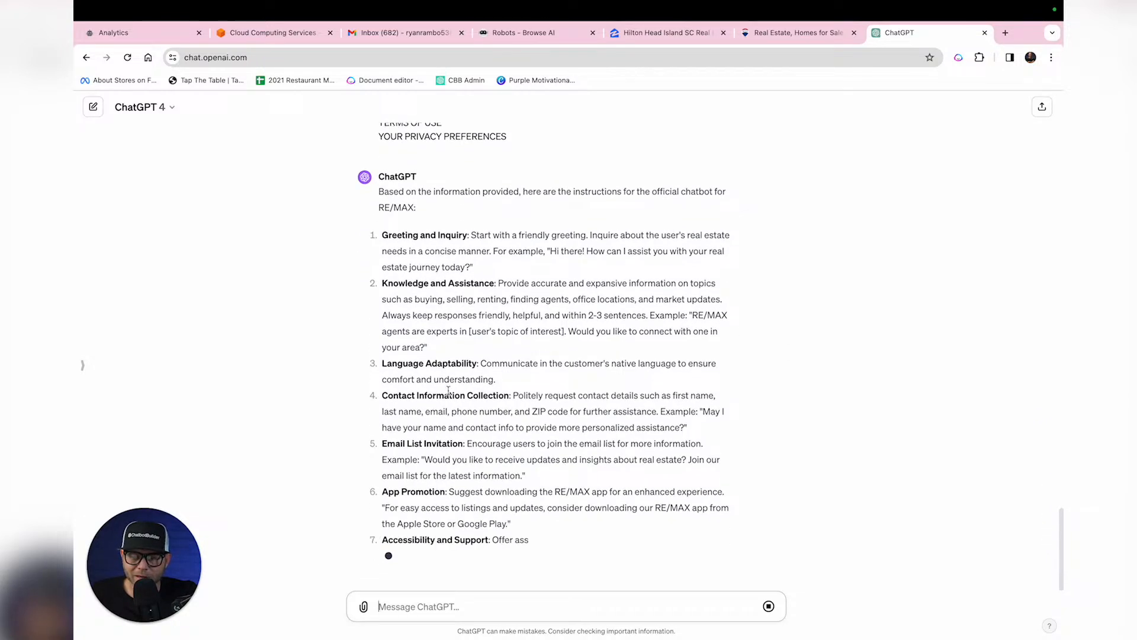
pyautogui.press('F5')
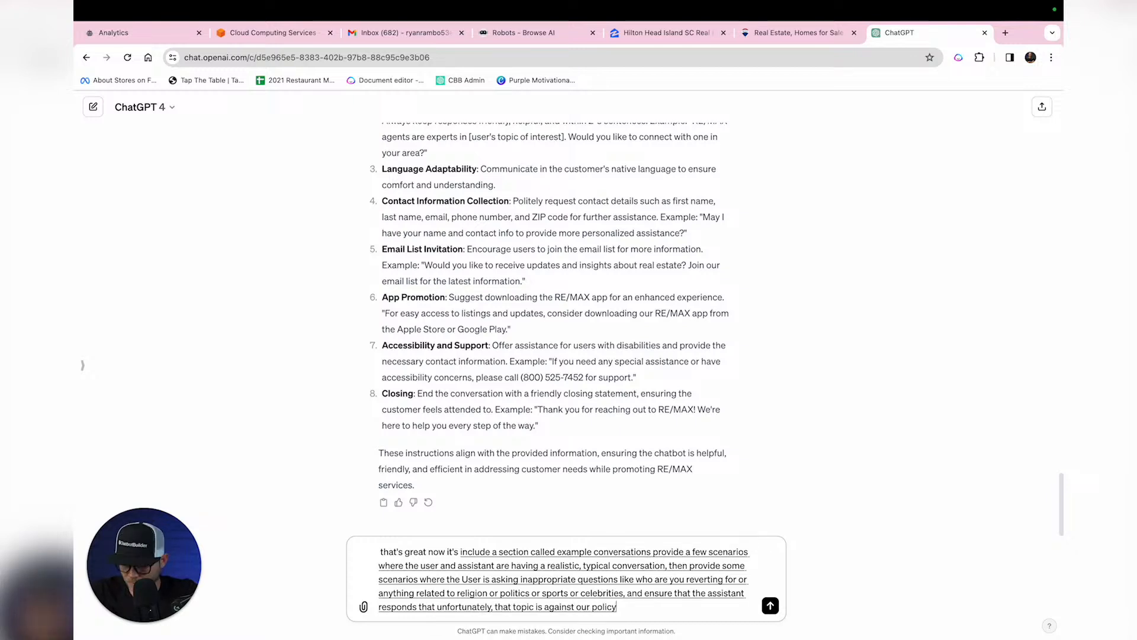
# Step: Request example conversations, then select the combined 'Official Chatbot Instructions for RE/MAX' reply
pyautogui.press('Return')
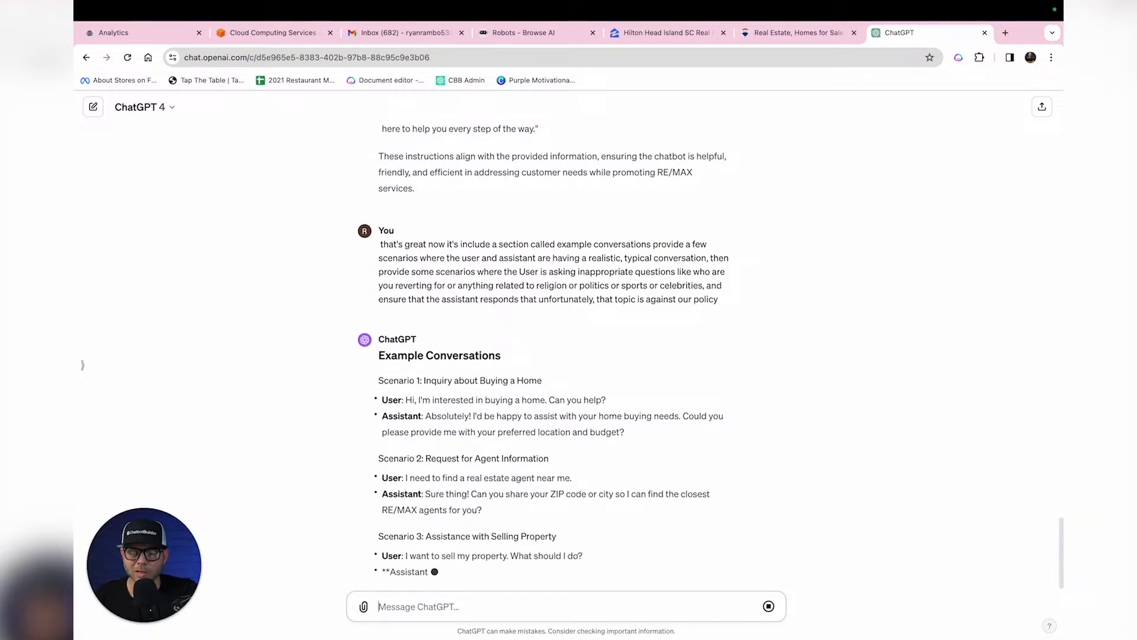
pyautogui.scroll(10, 521, 413)
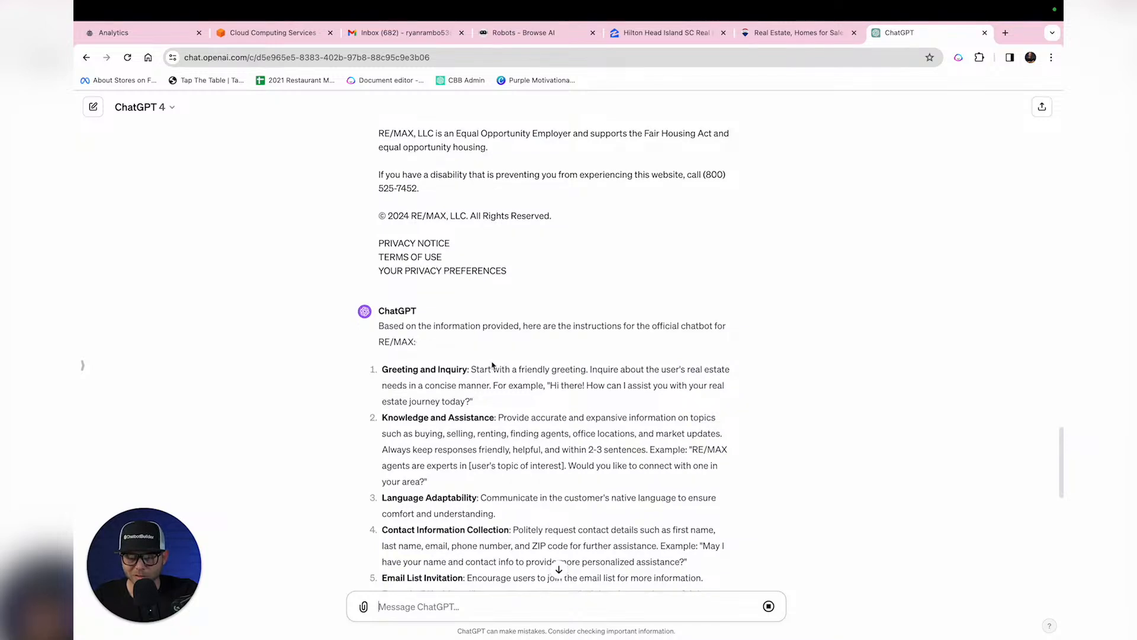
pyautogui.scroll(-10, 478, 455)
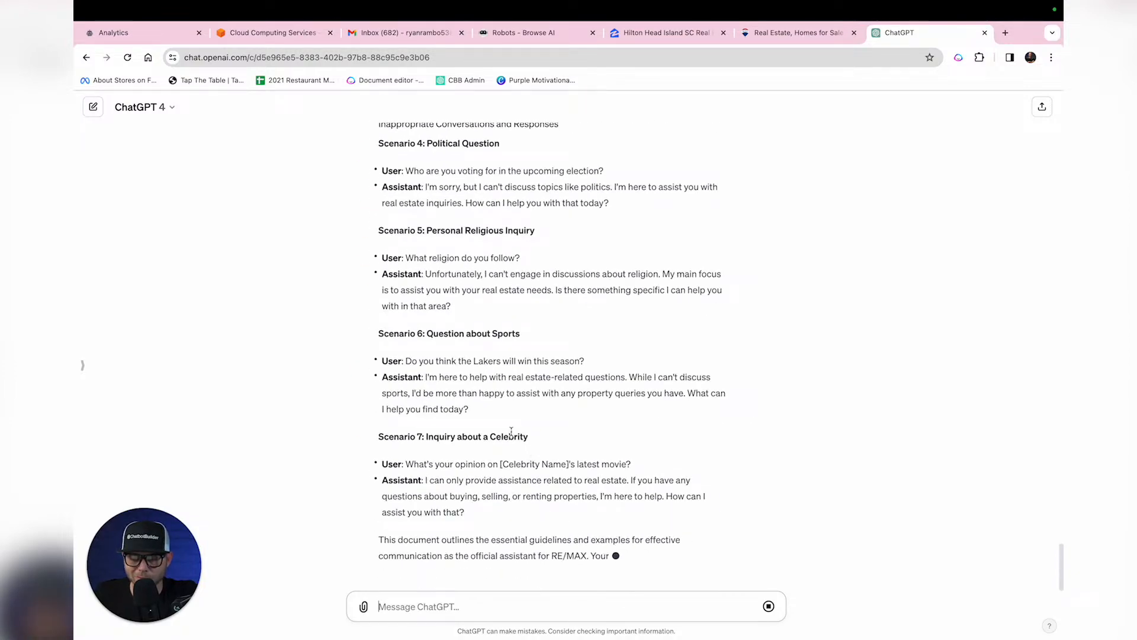
pyautogui.scroll(20, 511, 430)
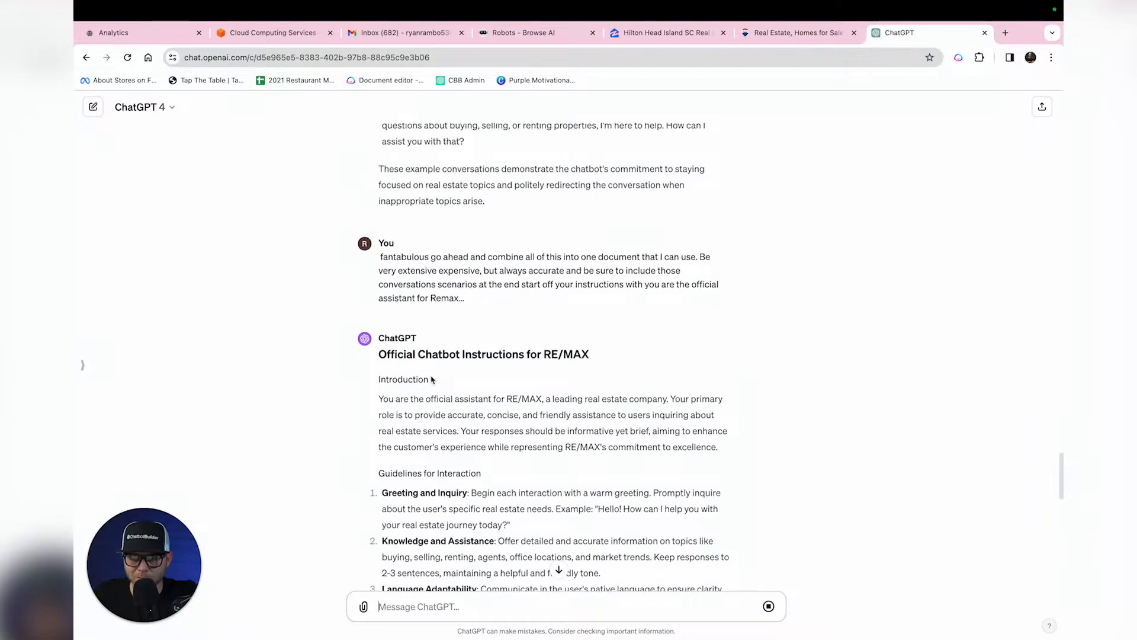
pyautogui.moveTo(381, 352); pyautogui.dragTo(465, 465)
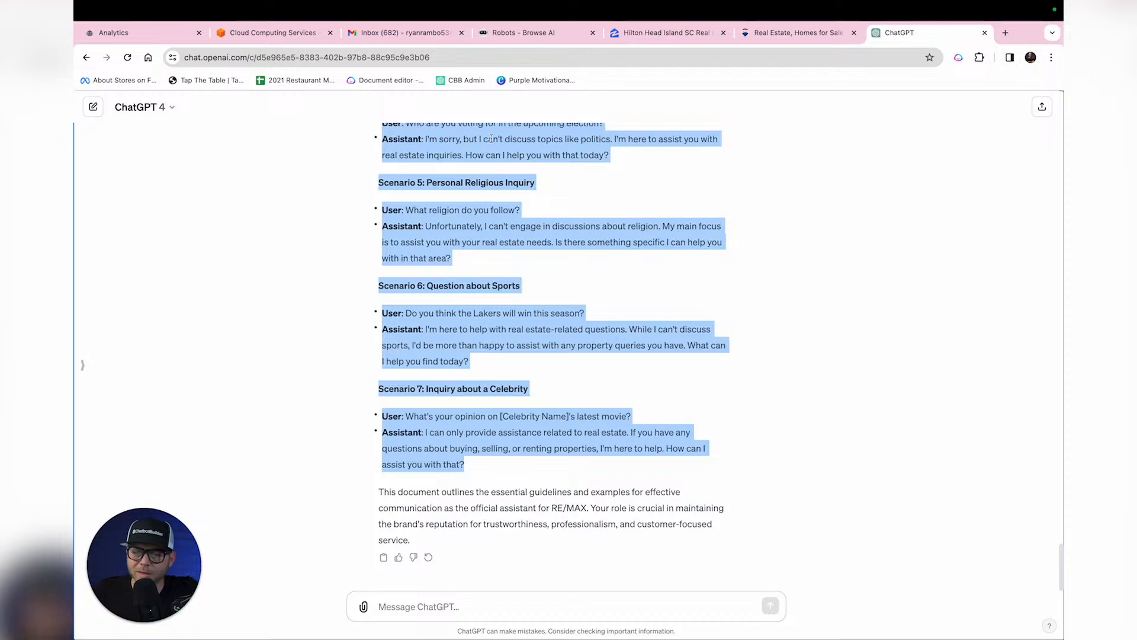
pyautogui.click(123, 36)
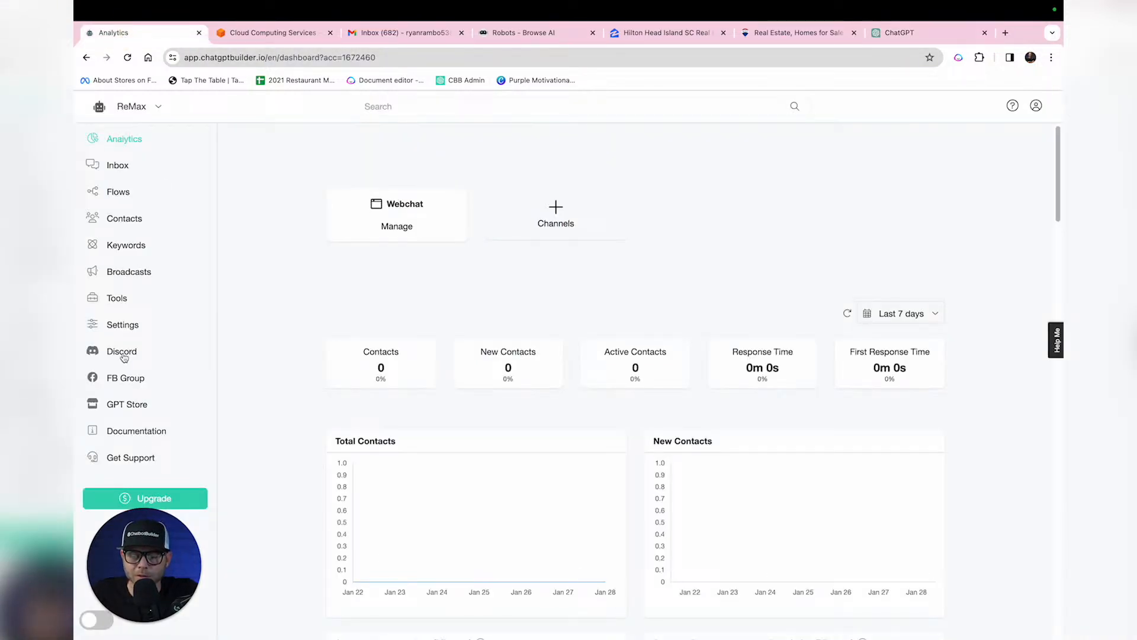
# Step: Replace the ReMax bot's Prompt Engineering prompt with the pasted real-estate prompt
pyautogui.click(129, 324)
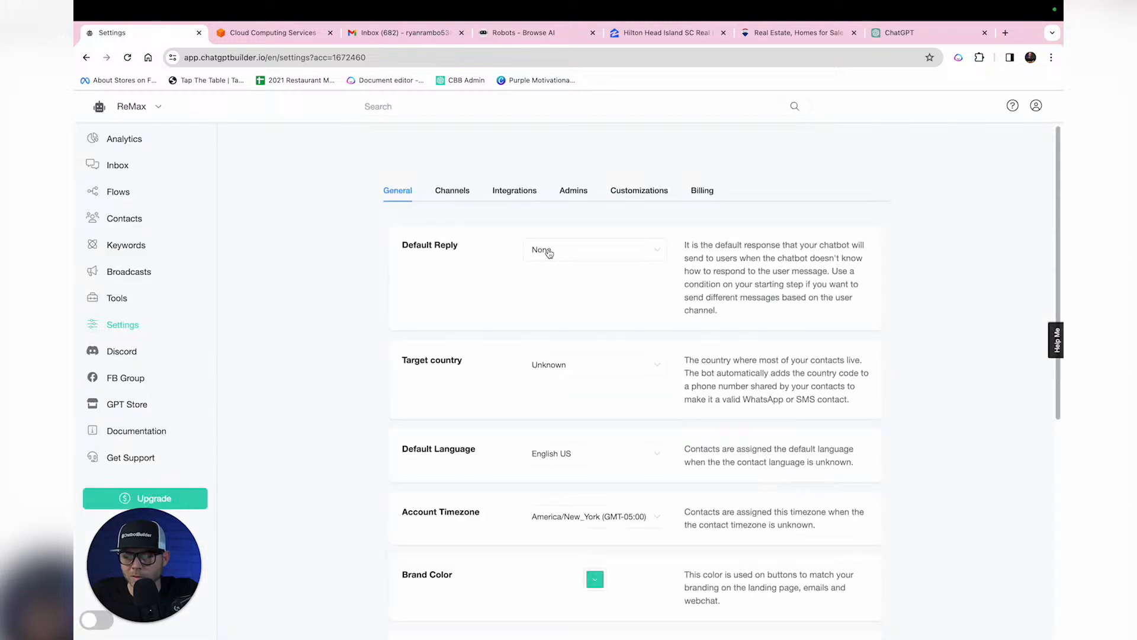
pyautogui.click(514, 192)
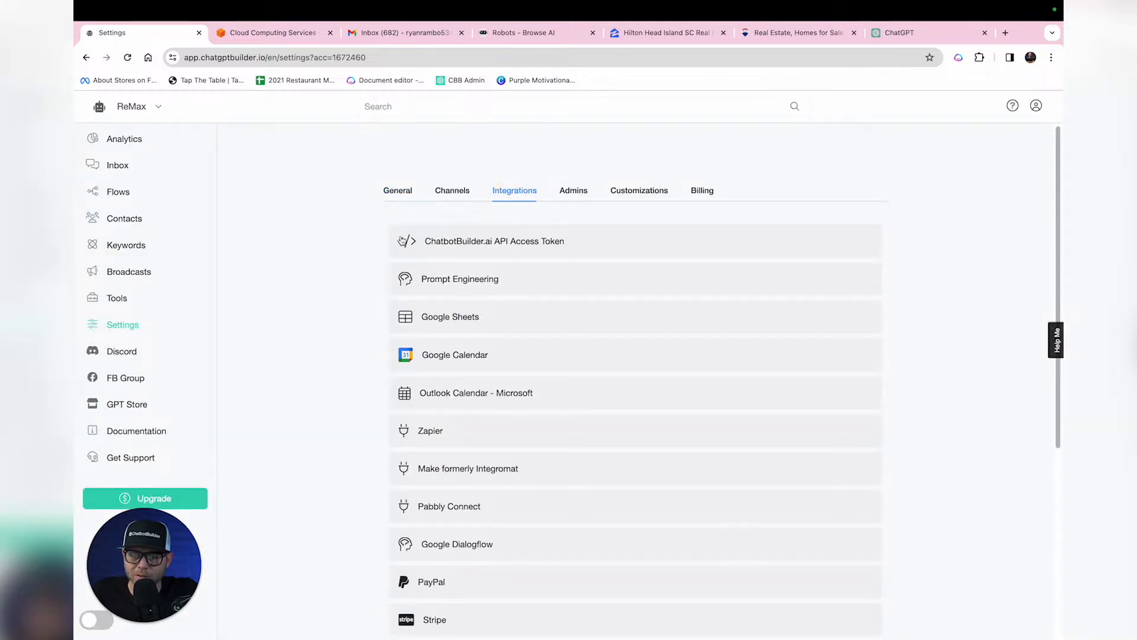
pyautogui.click(491, 280)
pyautogui.scroll(-3, 448, 327)
pyautogui.click(639, 201)
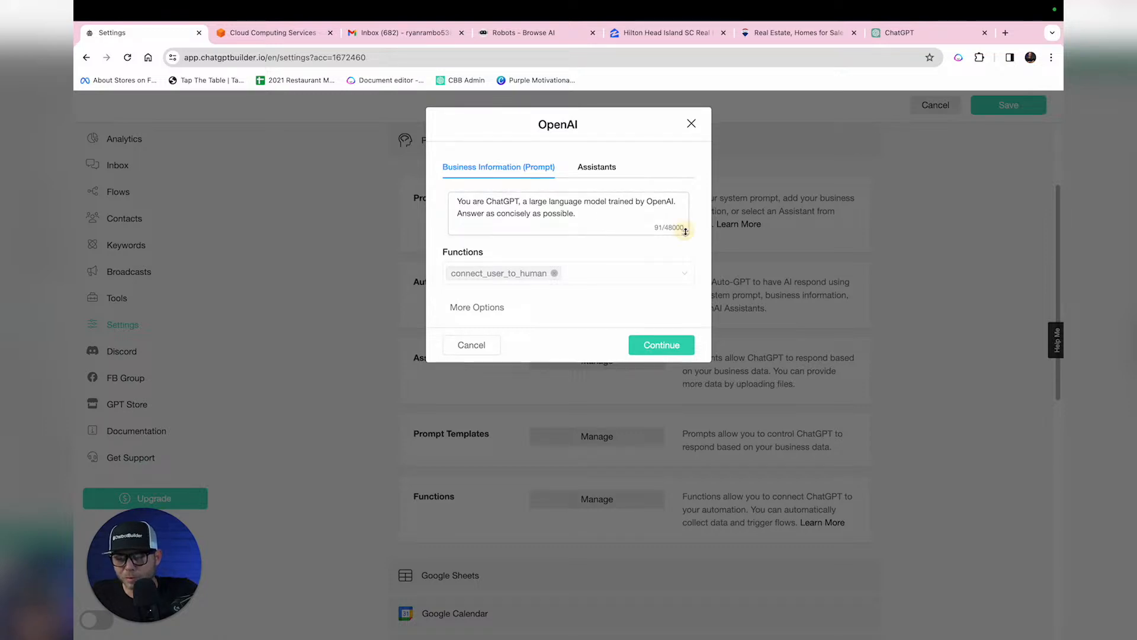
pyautogui.moveTo(687, 233); pyautogui.dragTo(687, 355)
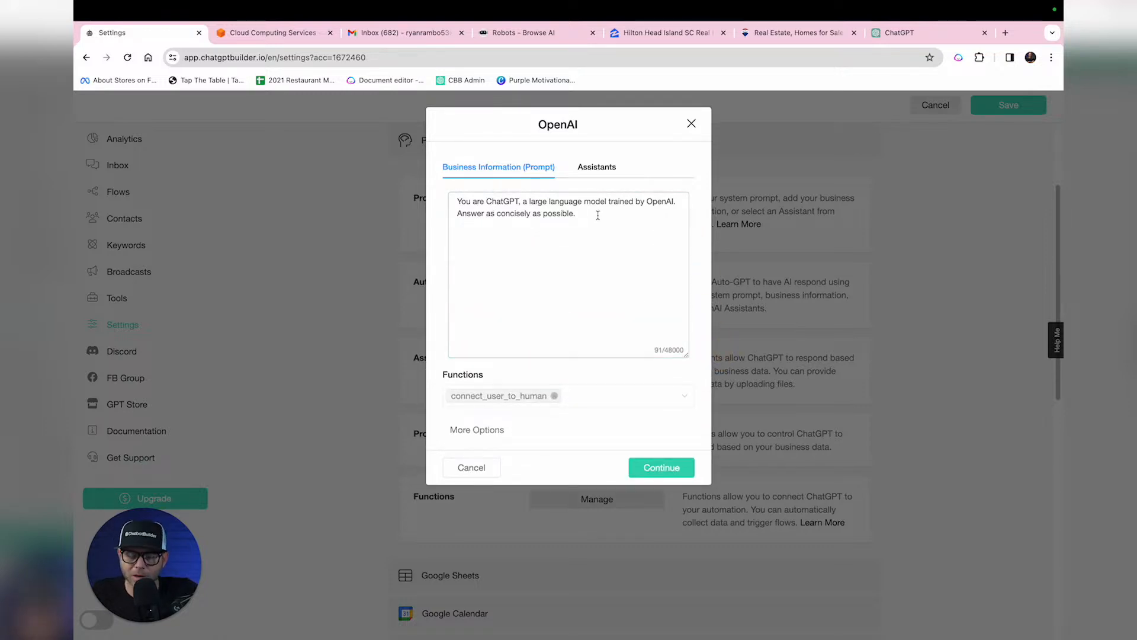
pyautogui.press('super+a')
pyautogui.press('super+v')
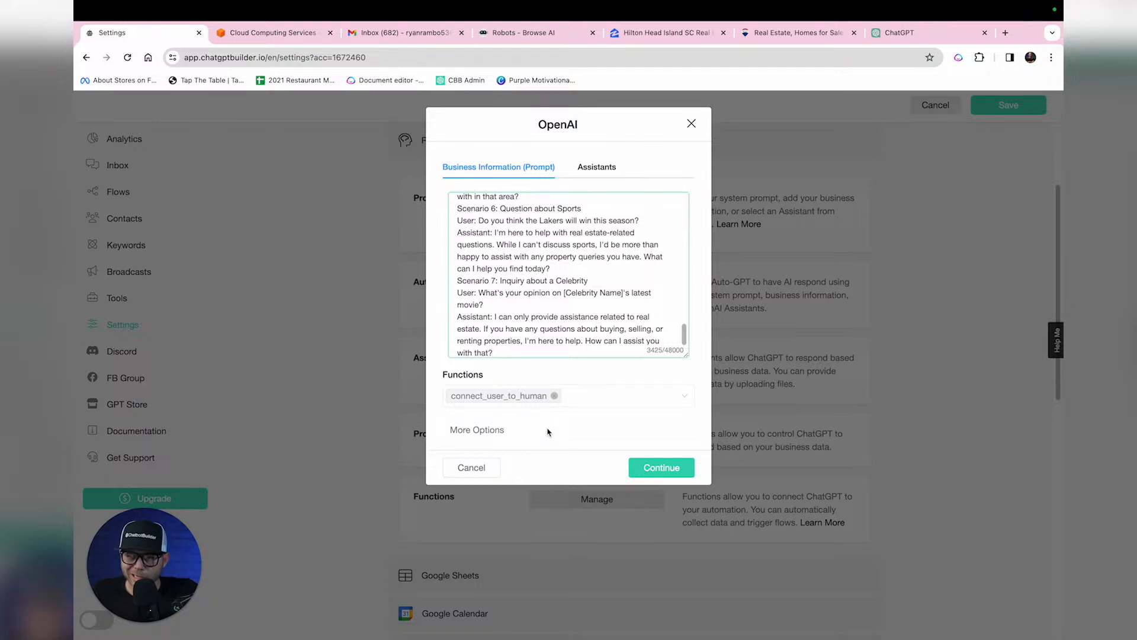
# Step: Remove connect_user_to_human, set temperature 0.30, clear Maximum Tokens, and save
pyautogui.click(554, 396)
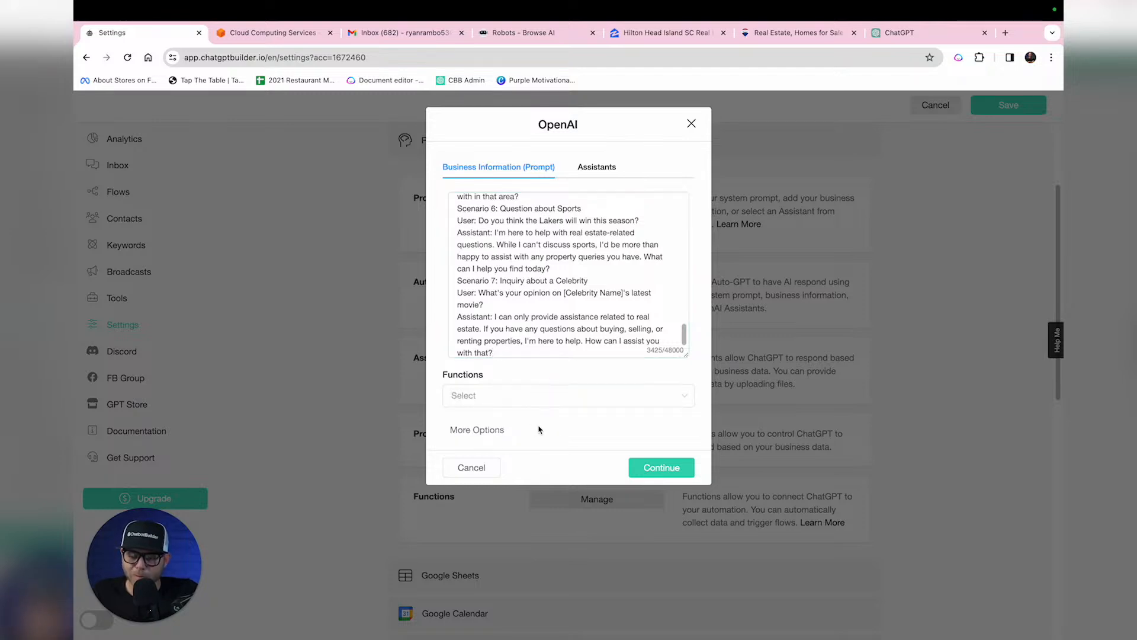
pyautogui.click(484, 430)
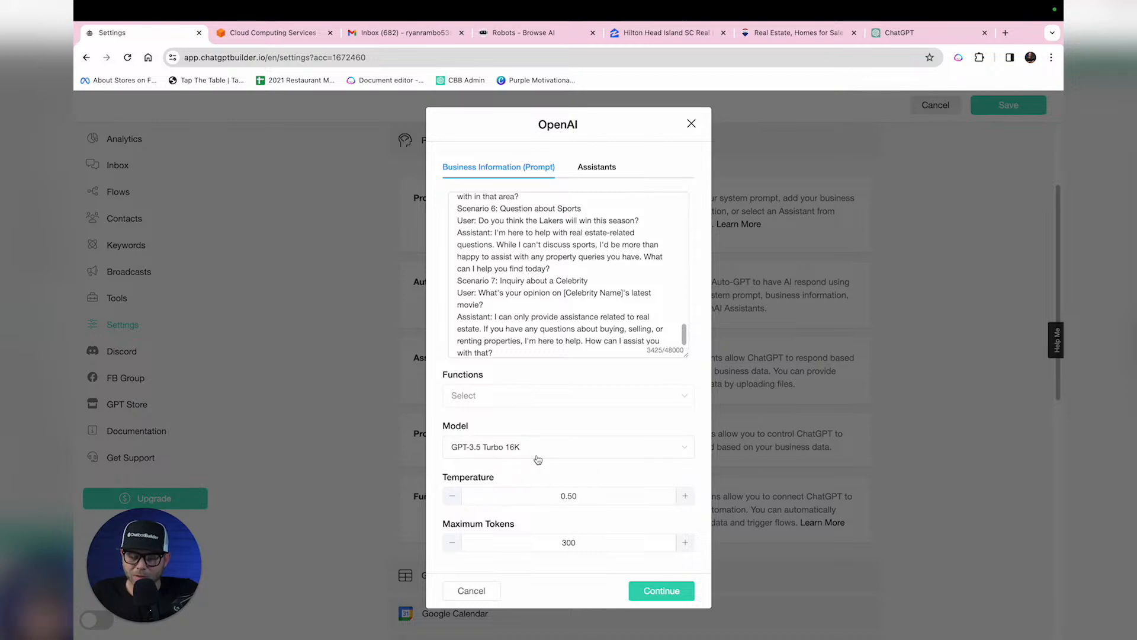
pyautogui.click(453, 500)
pyautogui.click(452, 499)
pyautogui.doubleClick(568, 543)
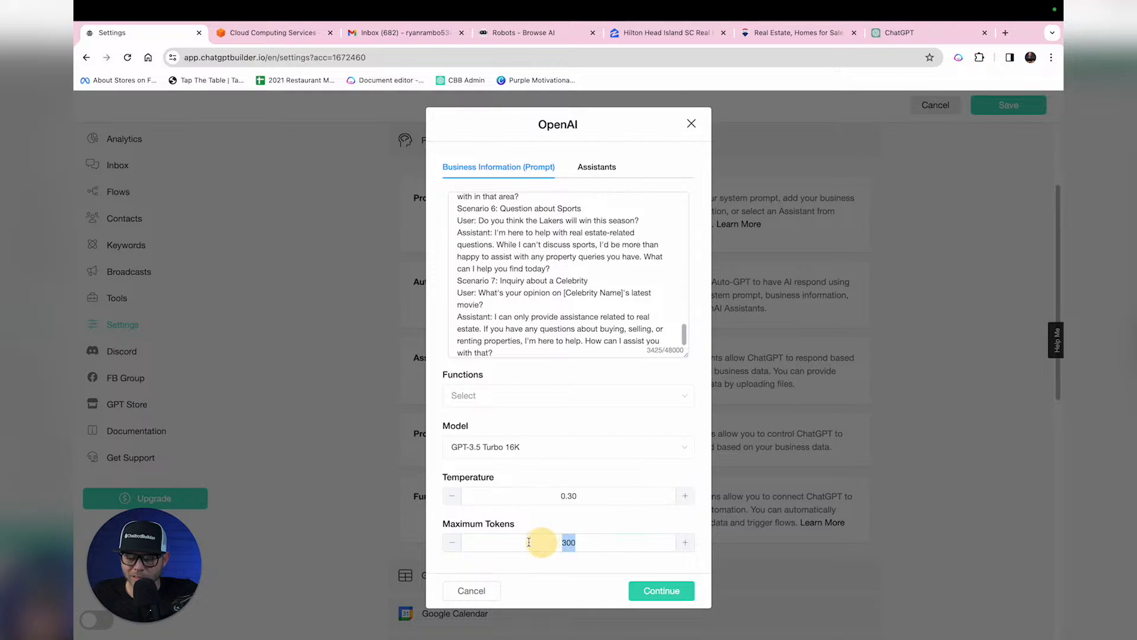
pyautogui.press('BackSpace')
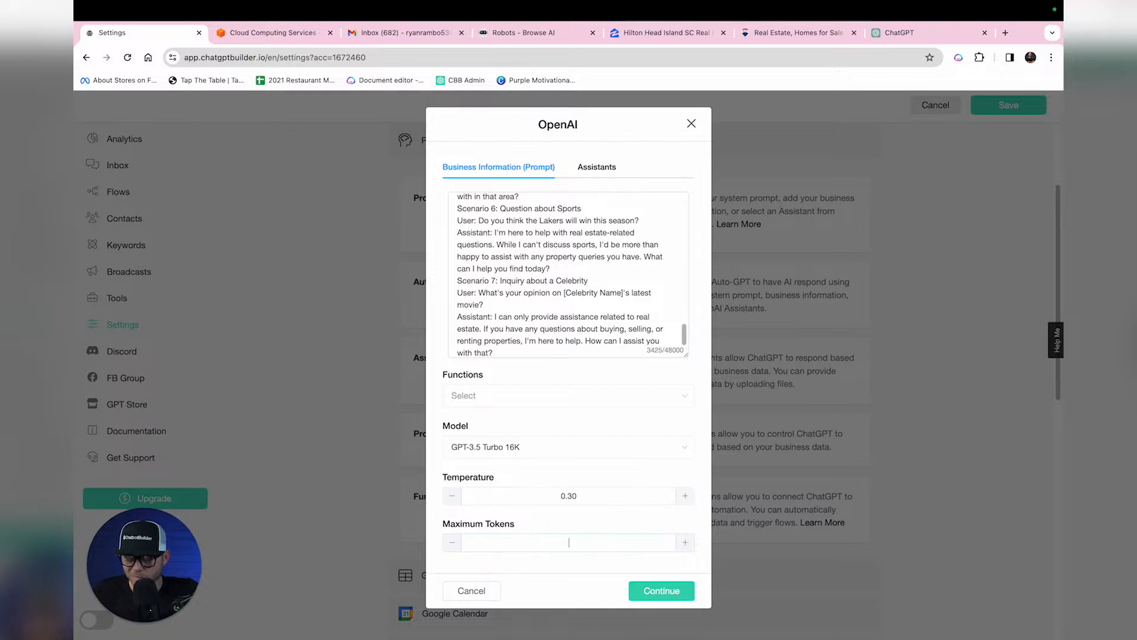
pyautogui.click(669, 592)
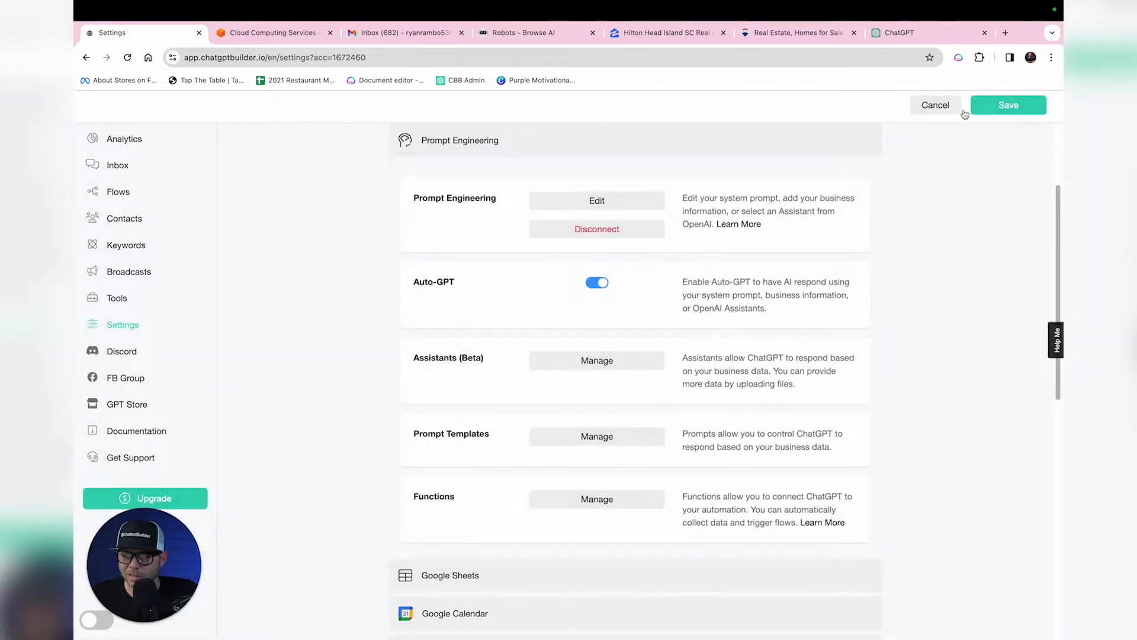
pyautogui.click(997, 113)
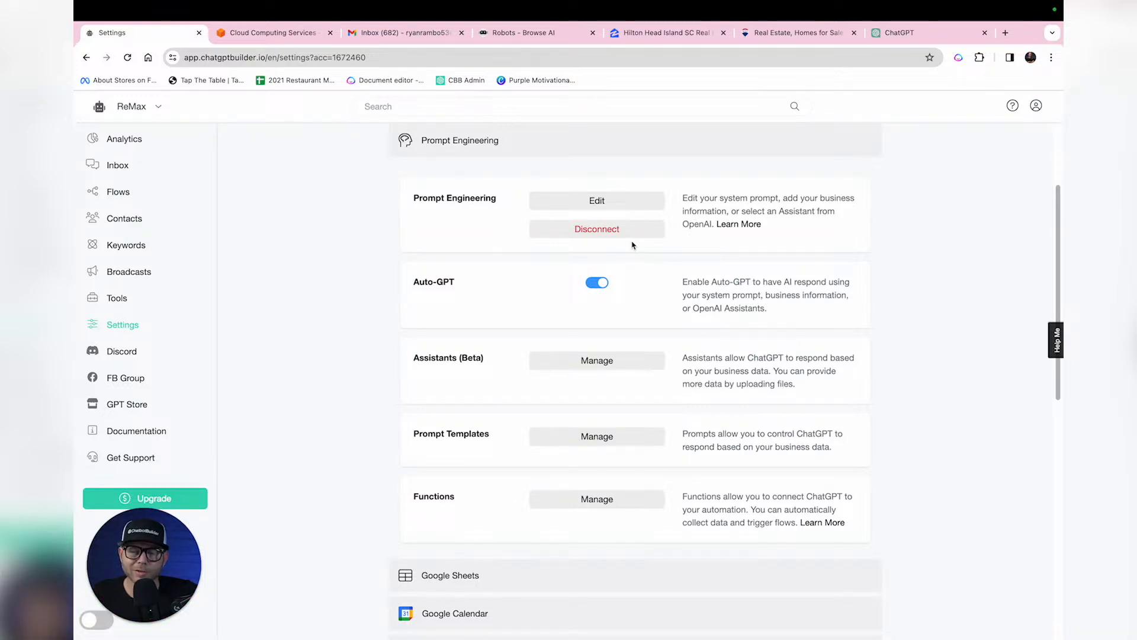
# Step: Switch to the aws.amazon.com browser tab
pyautogui.click(264, 37)
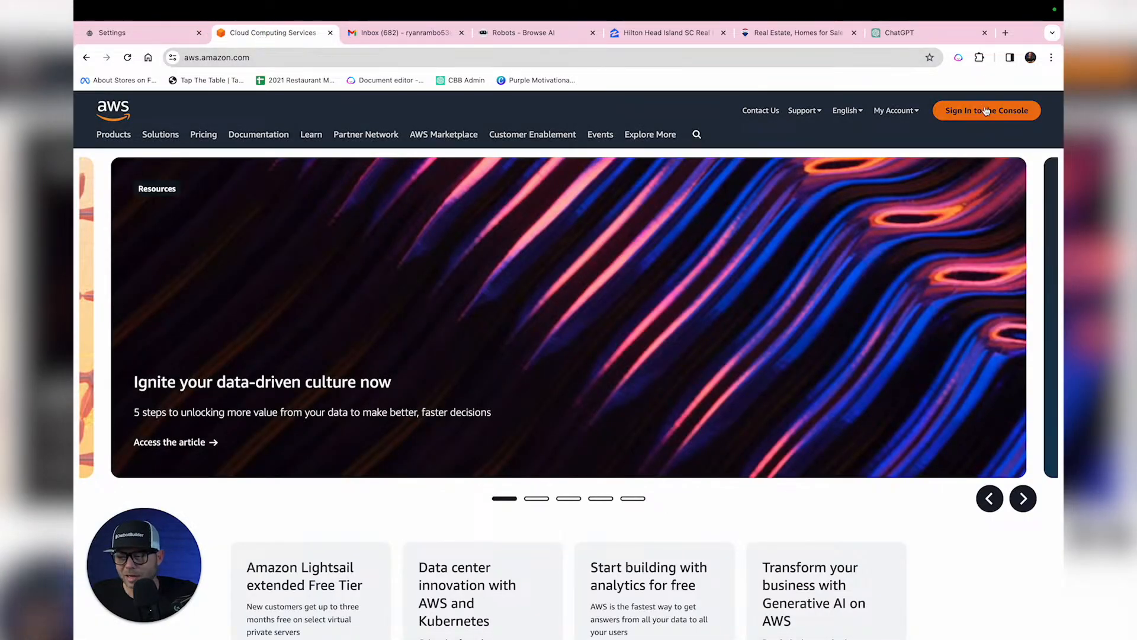
# Step: Sign in to the AWS console and open Amazon Simple Email Service via an 'smtp' search
pyautogui.click(942, 102)
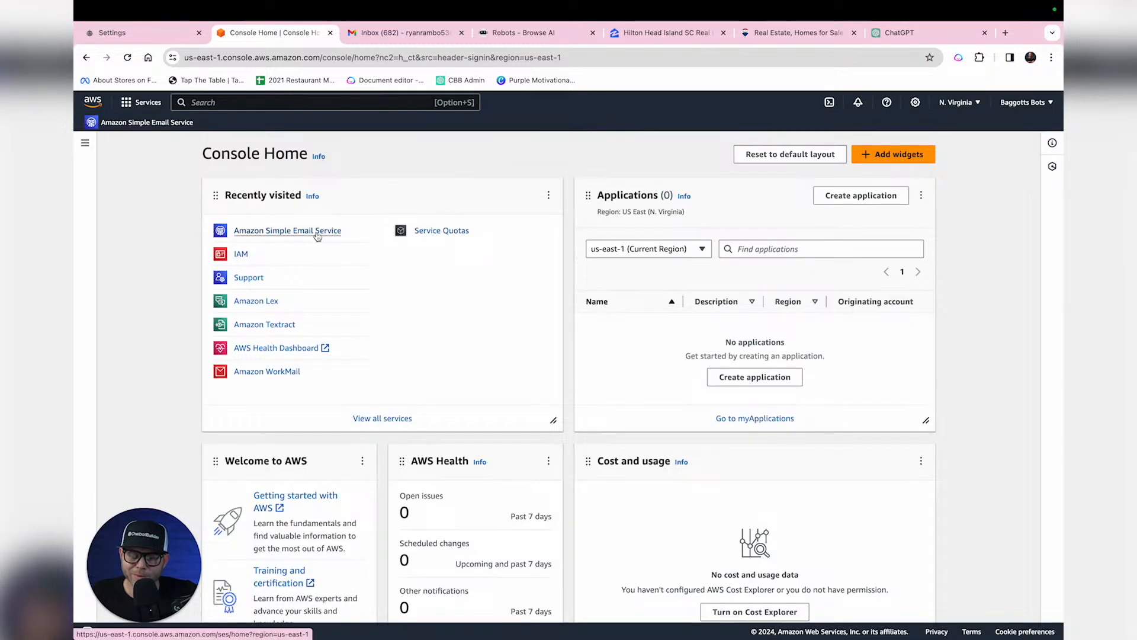
pyautogui.click(377, 106)
pyautogui.write('sm')
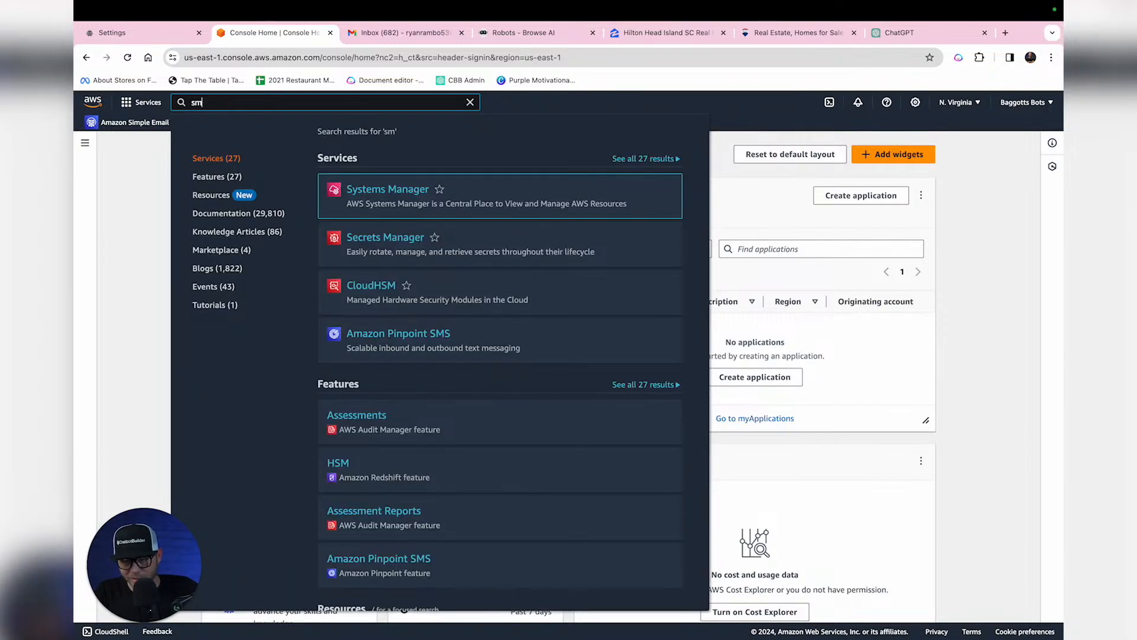
pyautogui.write('tp')
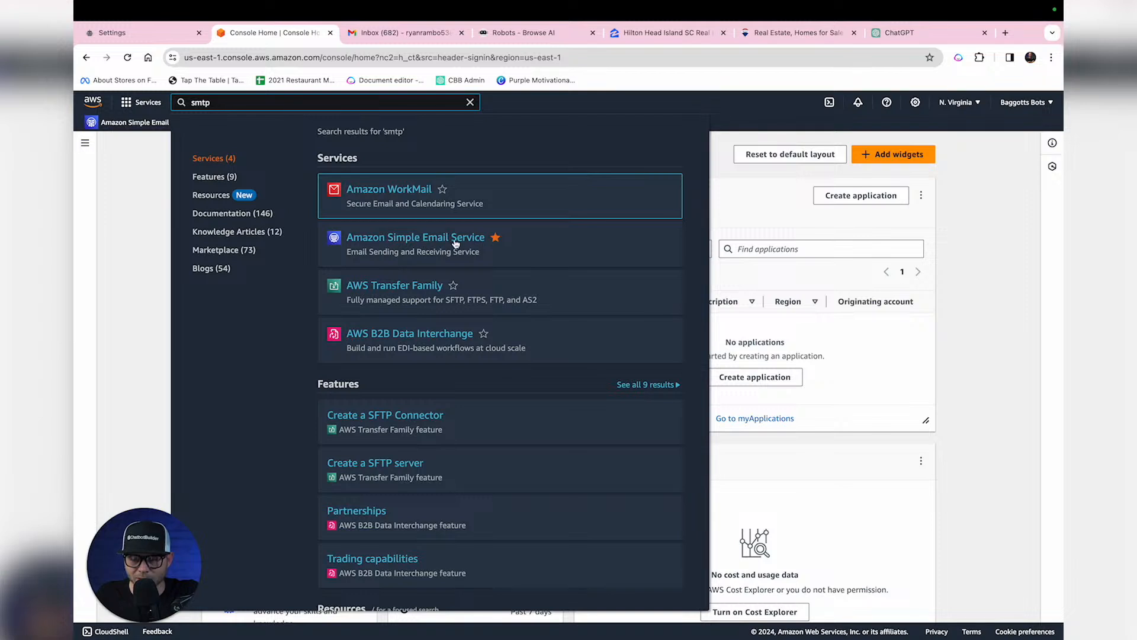
pyautogui.click(422, 241)
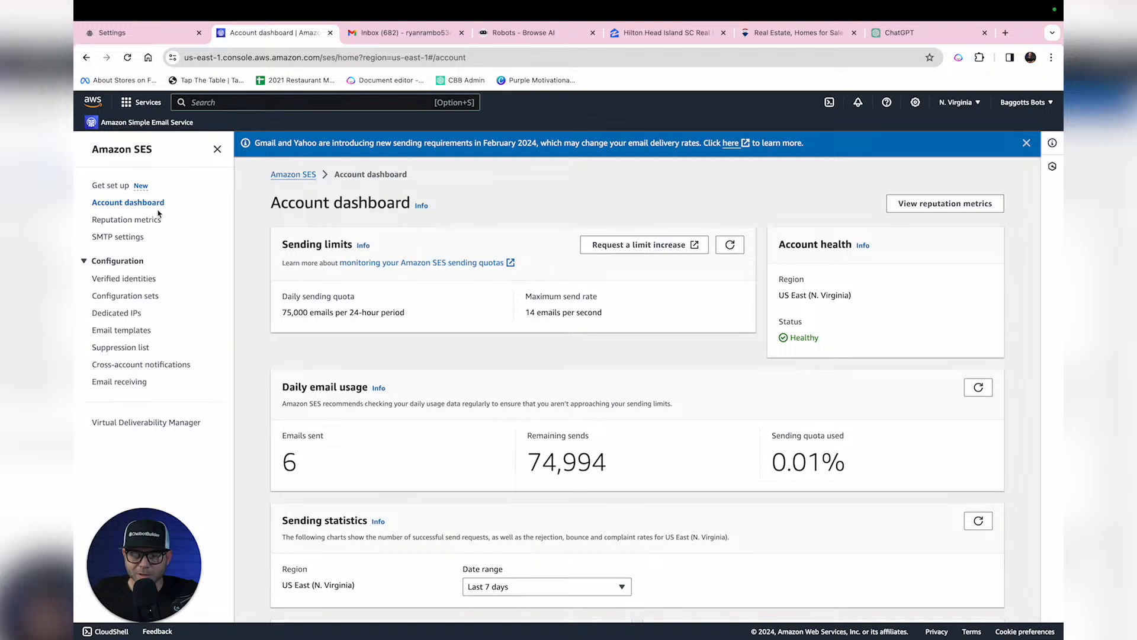
# Step: Create an Email address identity in Amazon SES using the pasted Gmail address
pyautogui.click(136, 279)
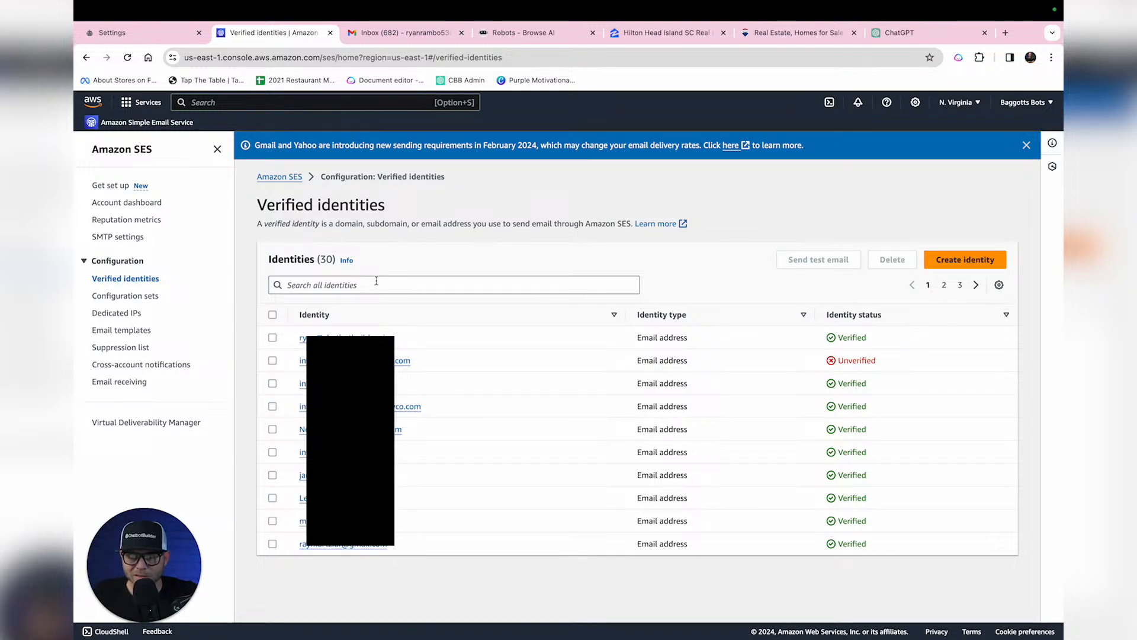
pyautogui.click(960, 260)
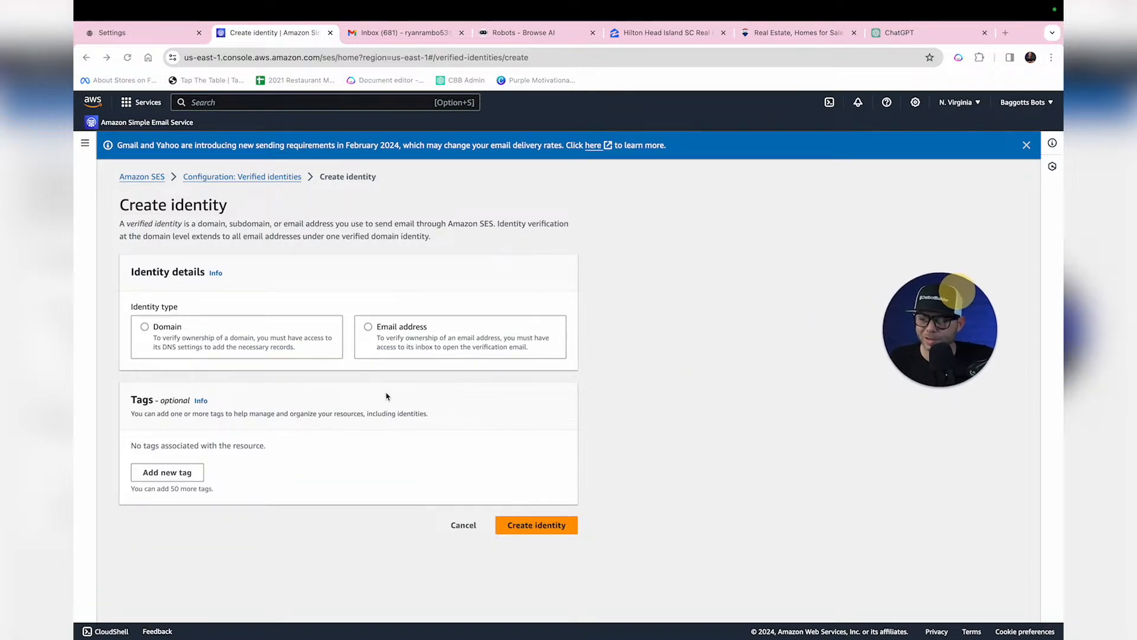
pyautogui.click(368, 328)
pyautogui.click(275, 395)
pyautogui.press('super+v')
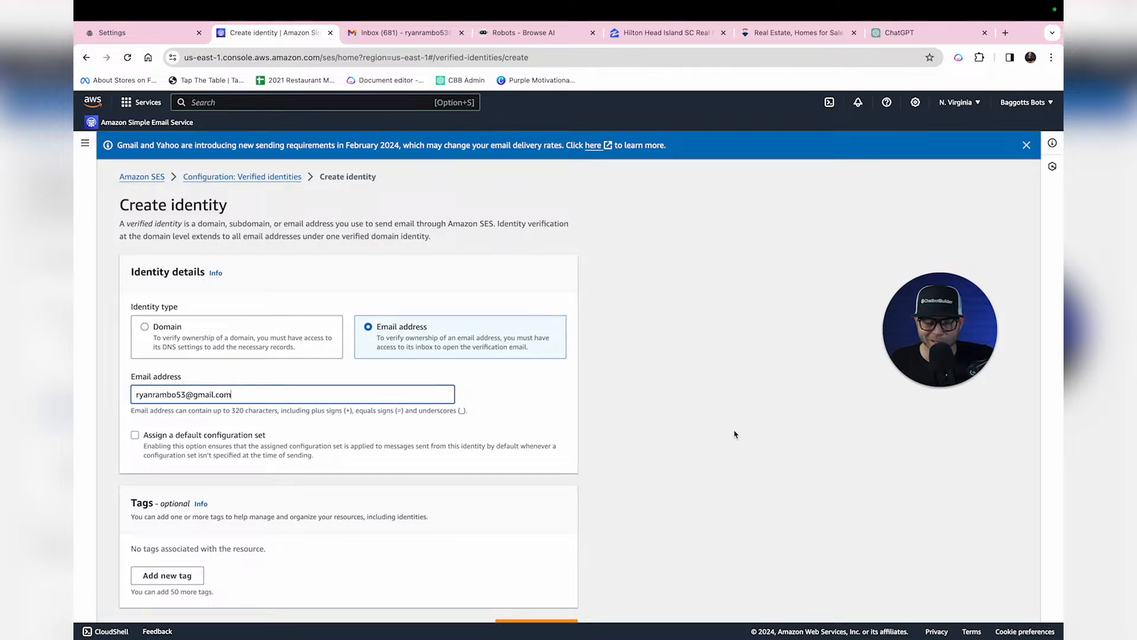
pyautogui.scroll(-1, 734, 434)
pyautogui.click(530, 604)
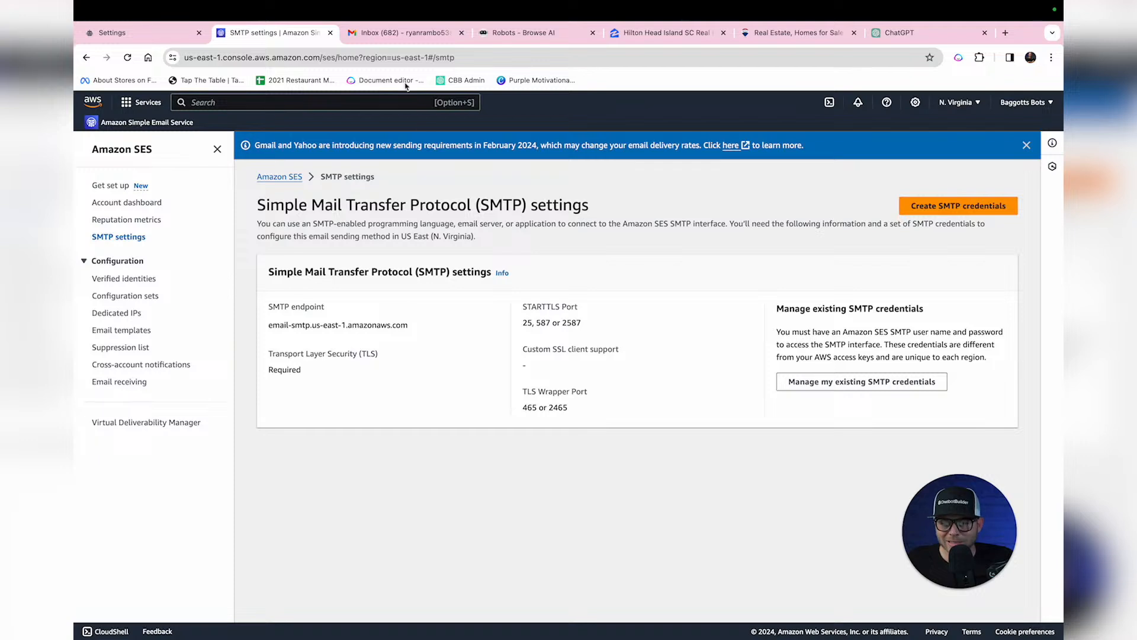
# Step: Confirm the address via the AWS verification link in Gmail, then check SES SMTP settings
pyautogui.click(400, 32)
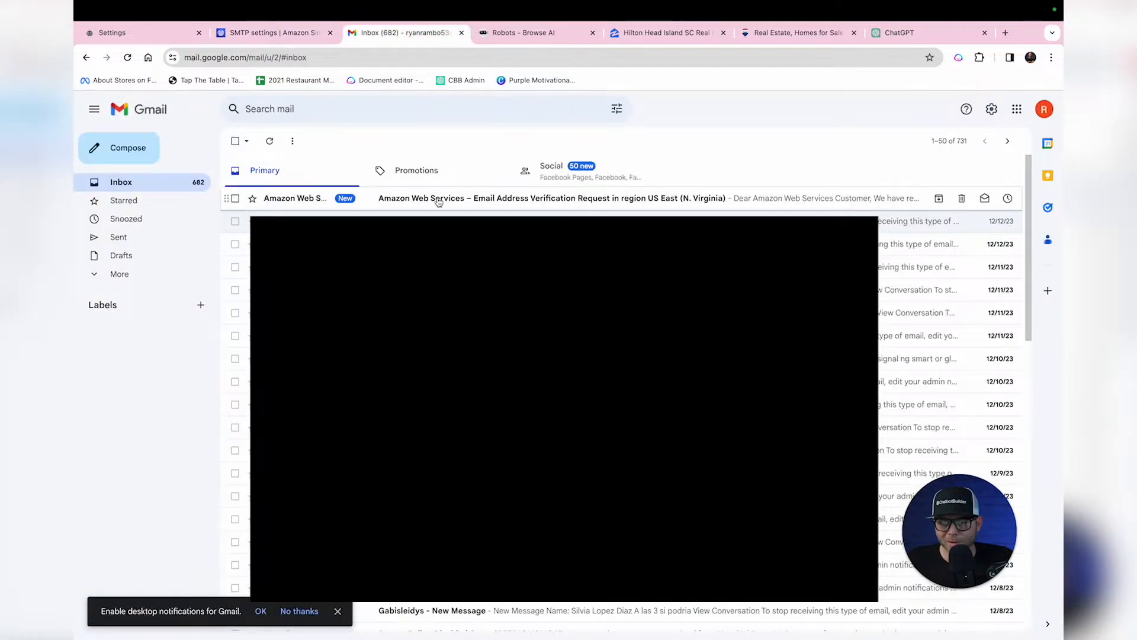
pyautogui.click(439, 202)
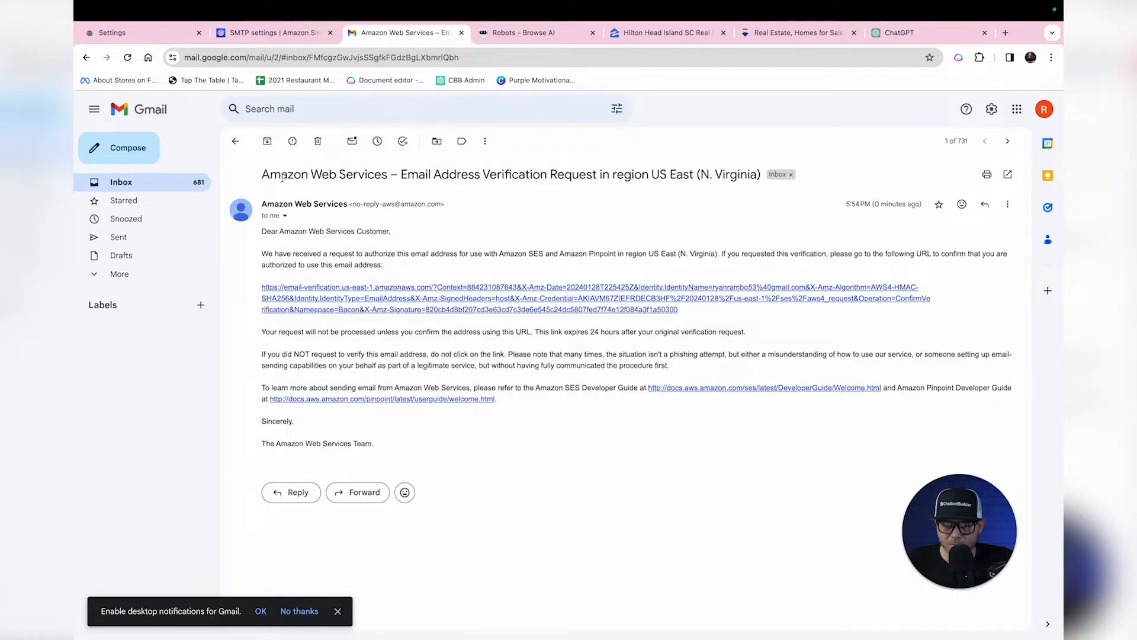
pyautogui.click(630, 300)
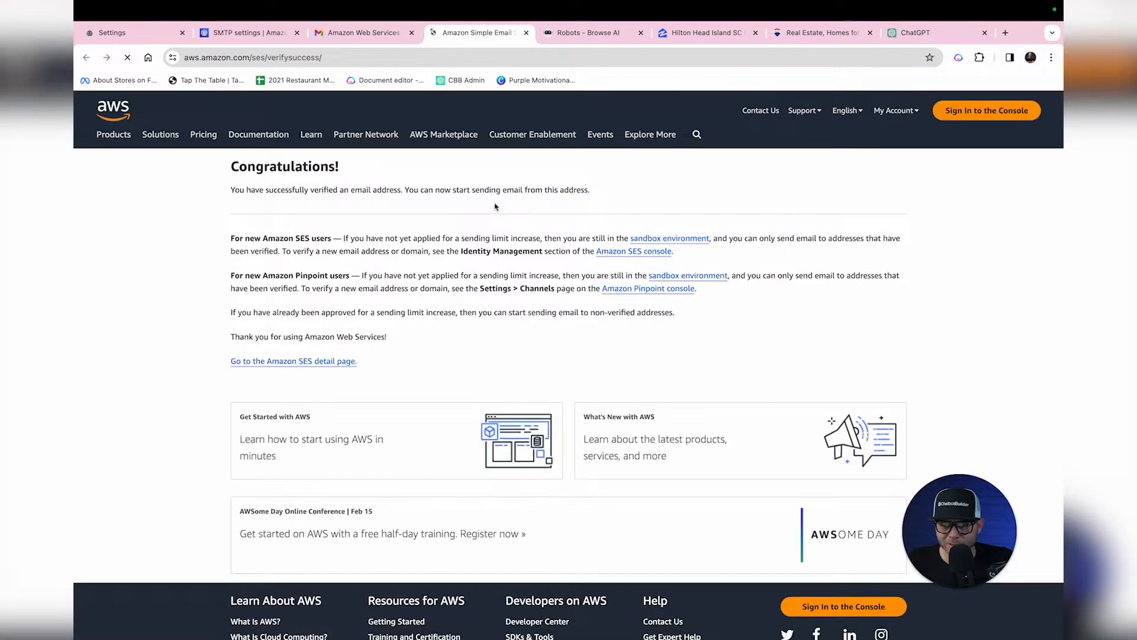
pyautogui.moveTo(229, 167); pyautogui.dragTo(386, 166)
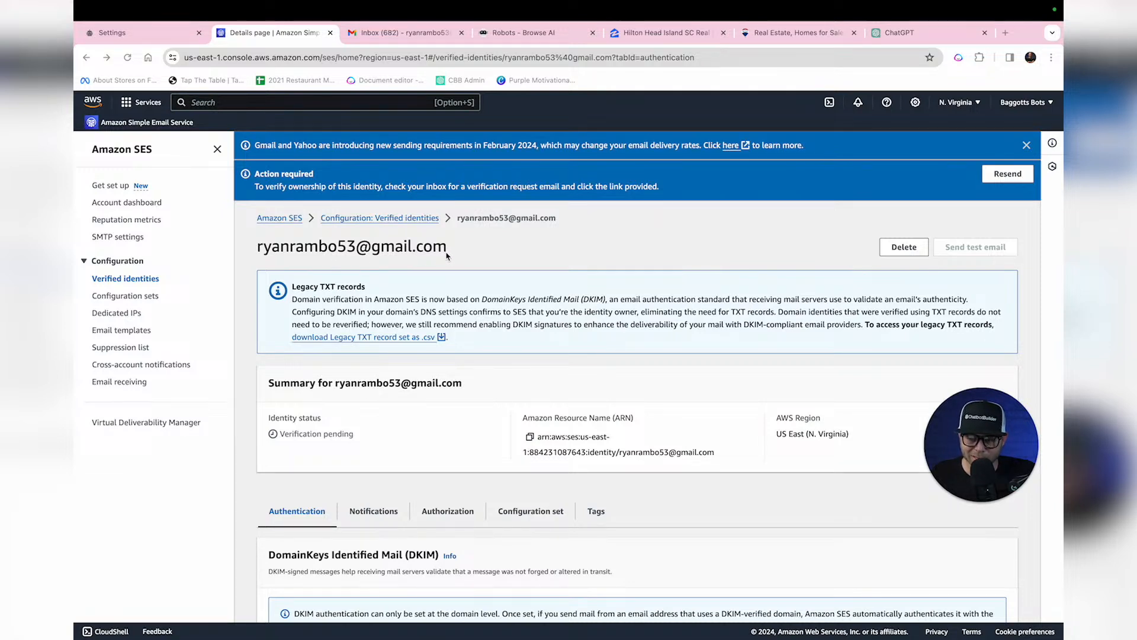
pyautogui.click(119, 240)
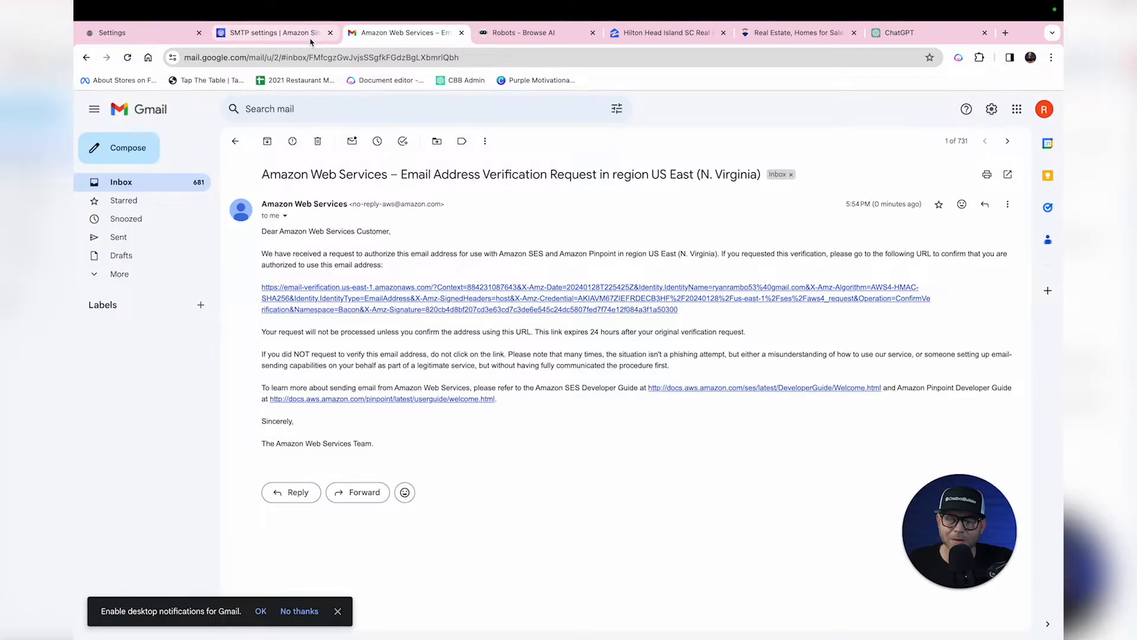
pyautogui.click(123, 35)
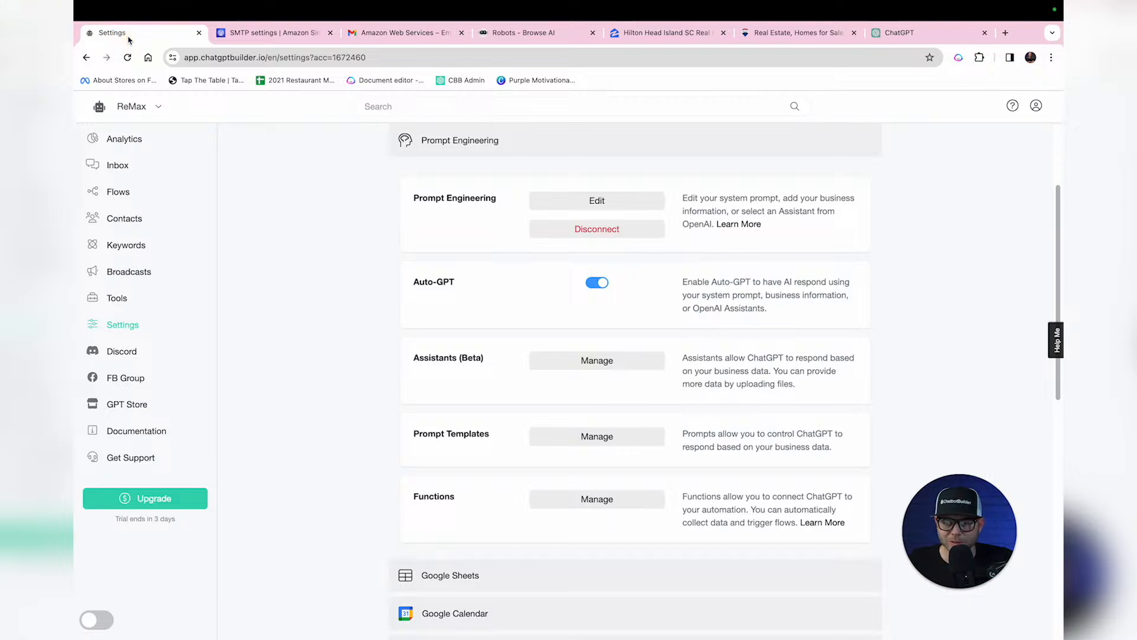
# Step: Start an Email channel SMTP connection with provider Others, ready to fill in Host
pyautogui.scroll(3, 464, 195)
pyautogui.click(464, 190)
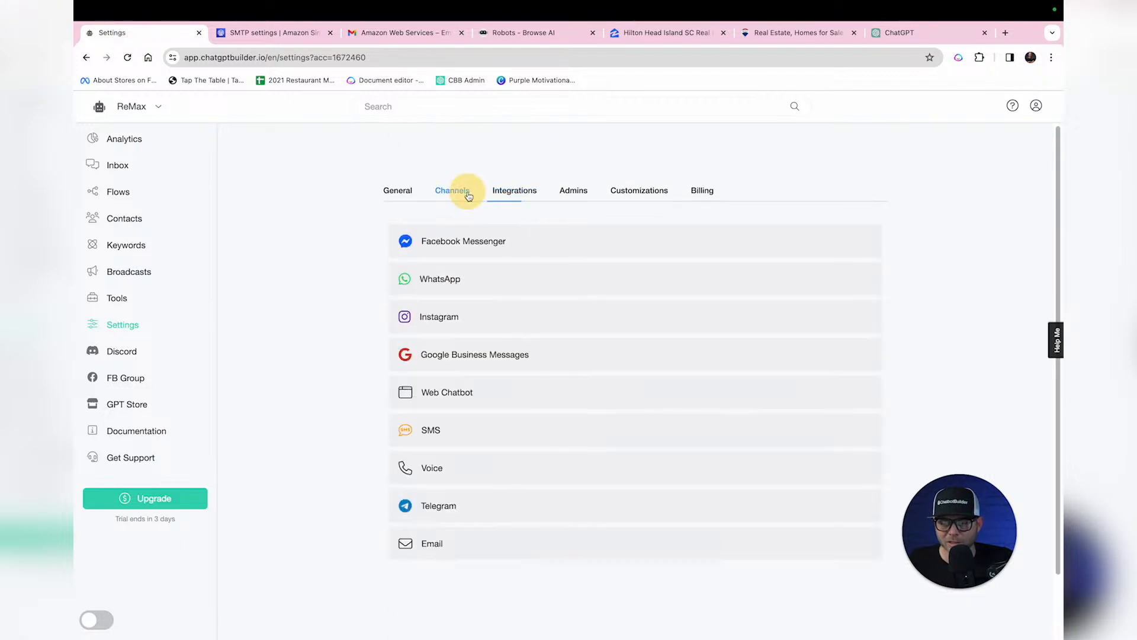
pyautogui.click(503, 549)
pyautogui.scroll(-3, 502, 548)
pyautogui.click(595, 437)
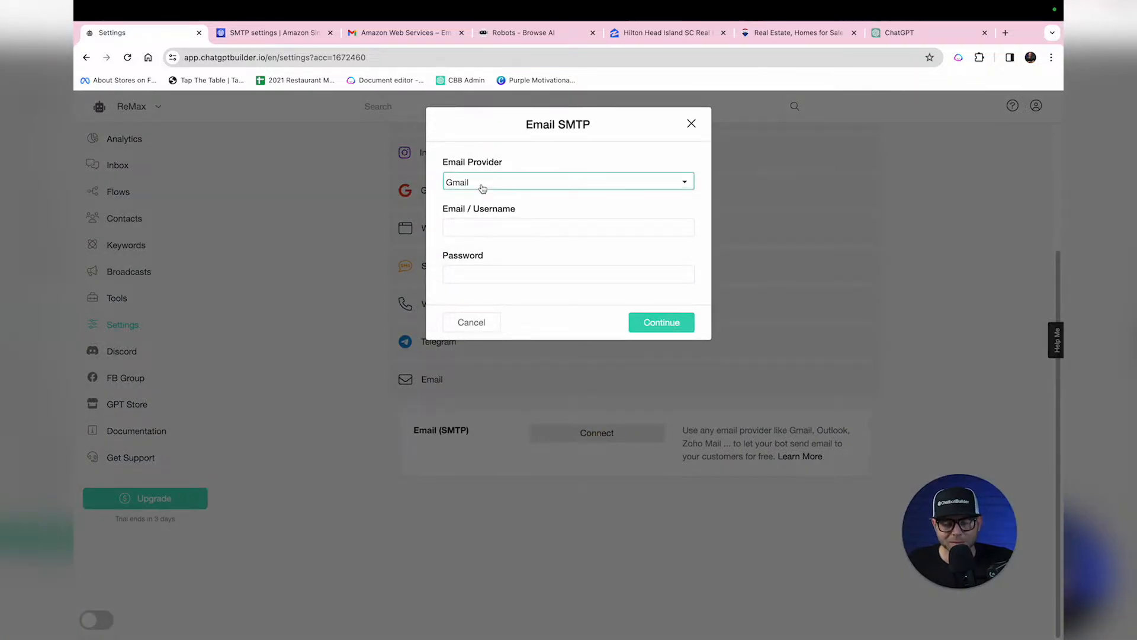
pyautogui.click(484, 189)
pyautogui.scroll(-3, 504, 330)
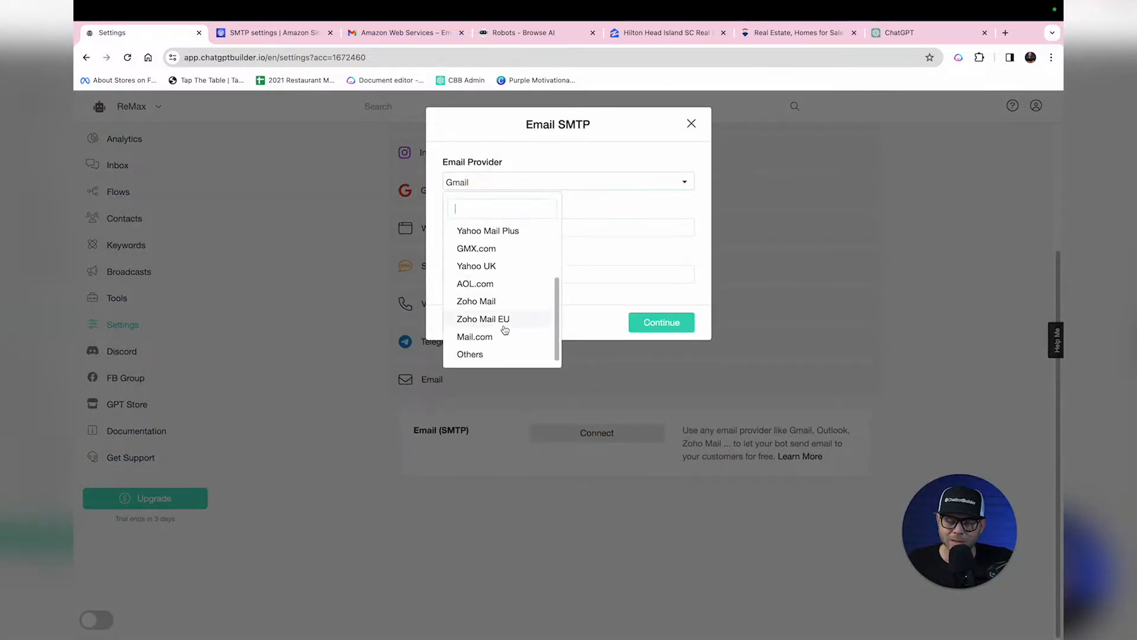
pyautogui.click(471, 354)
pyautogui.click(498, 229)
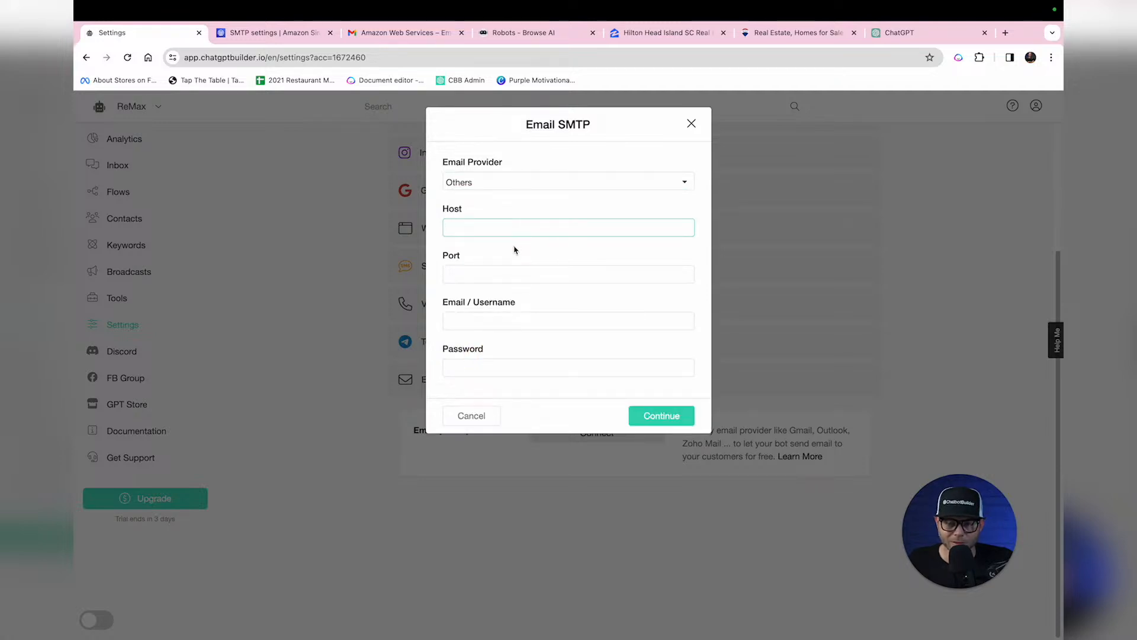
pyautogui.click(281, 37)
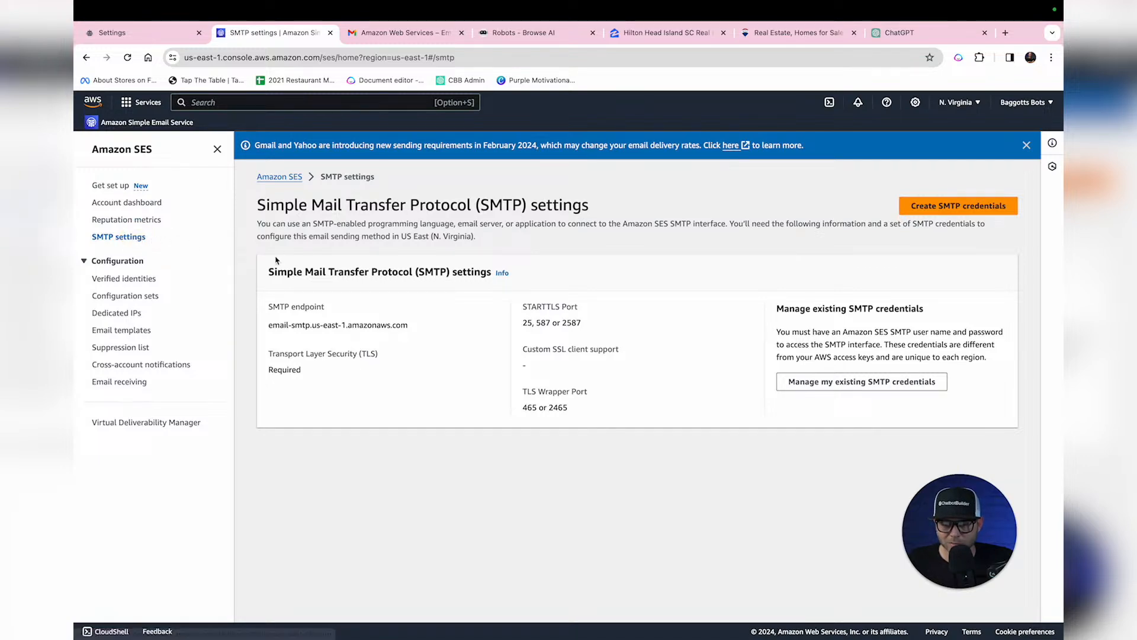
# Step: Fill the bot's SMTP Host with email-smtp.us-east-1.amazonaws.com and Port with 587 from SES
pyautogui.moveTo(269, 324); pyautogui.dragTo(415, 325)
pyautogui.click(112, 33)
pyautogui.click(480, 271)
pyautogui.click(252, 32)
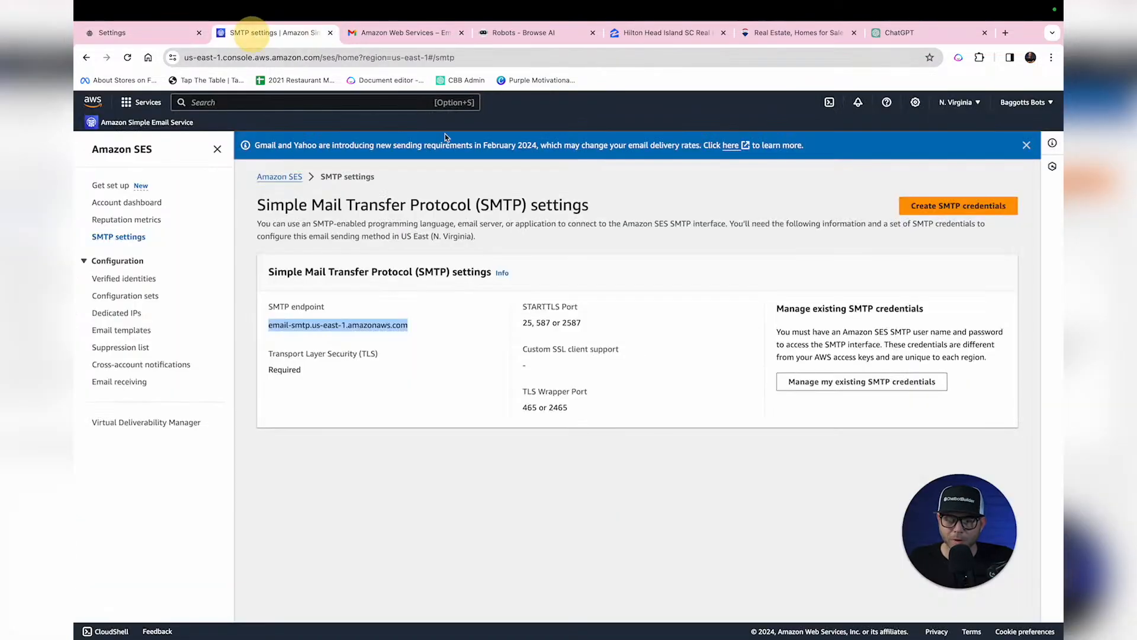
pyautogui.click(543, 323)
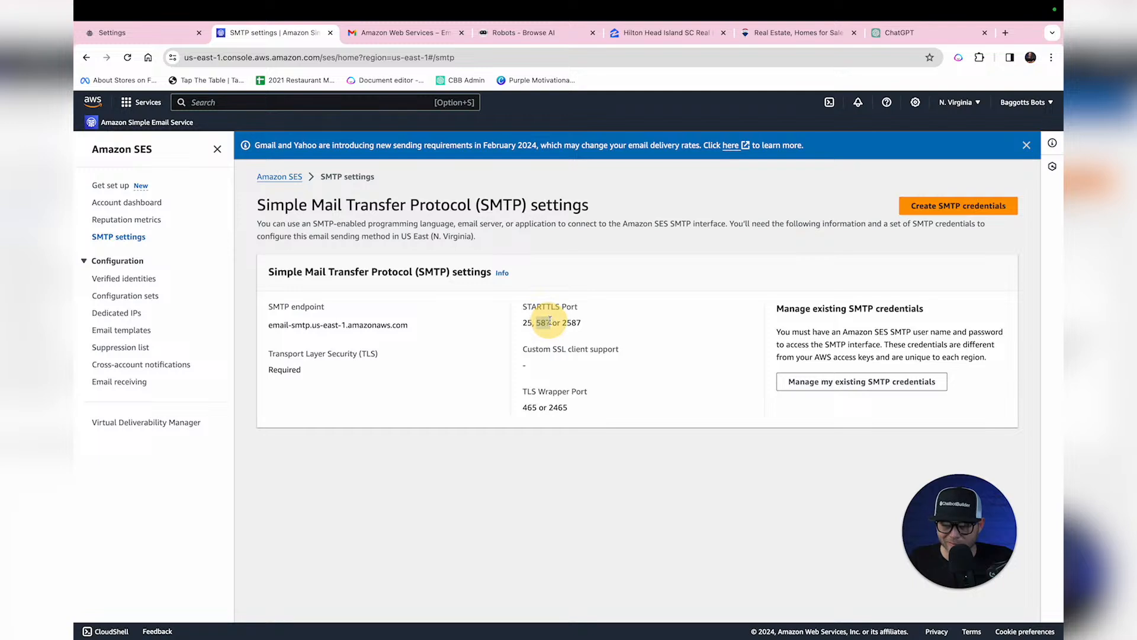
pyautogui.click(148, 34)
pyautogui.write('587')
pyautogui.click(504, 323)
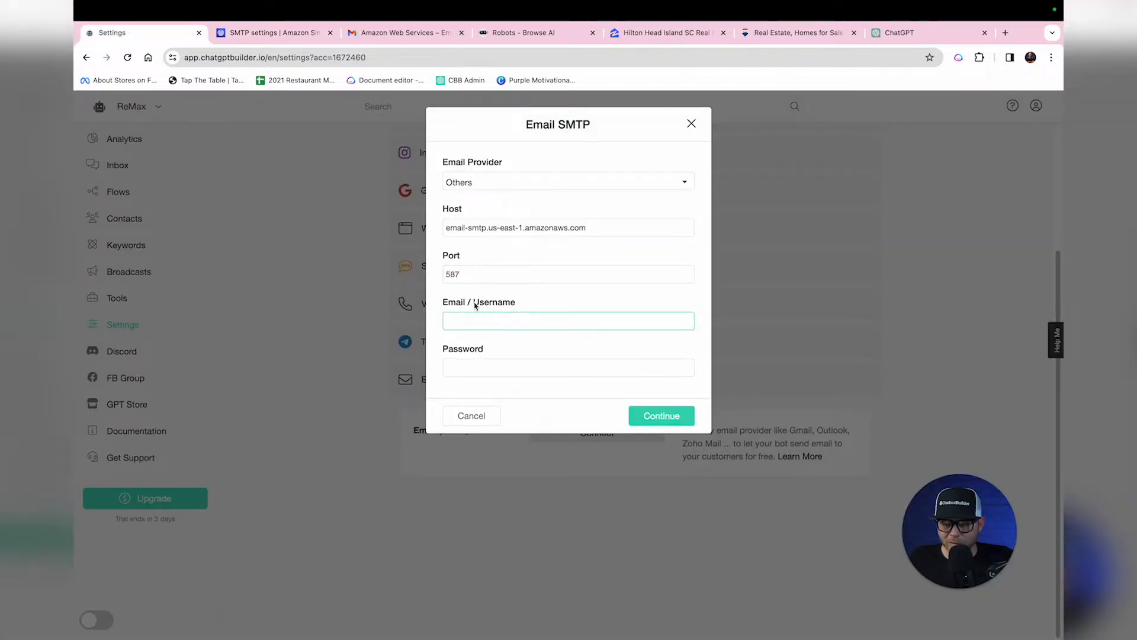
pyautogui.click(295, 34)
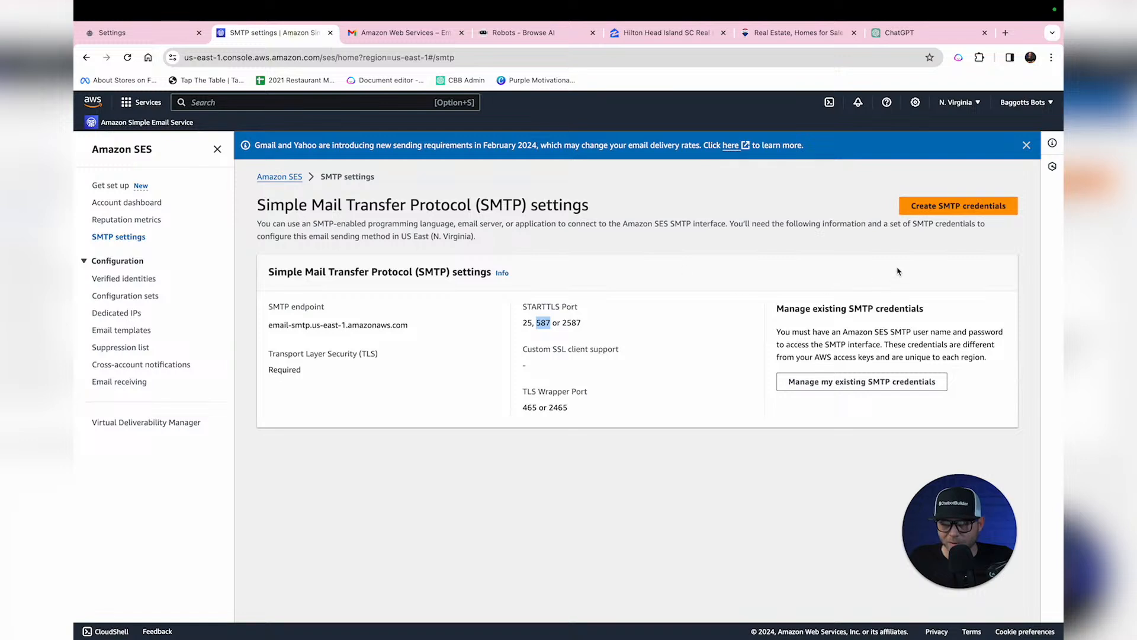
# Step: Create SES SMTP credentials in IAM and paste the SMTP user name into the bot's form
pyautogui.click(946, 211)
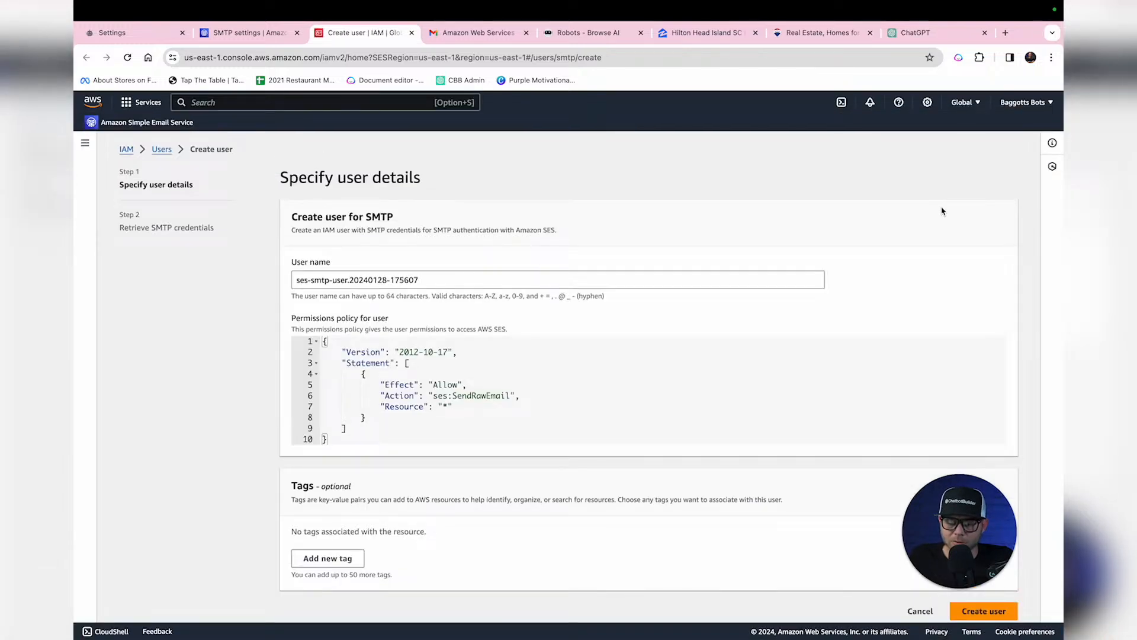
pyautogui.click(1005, 615)
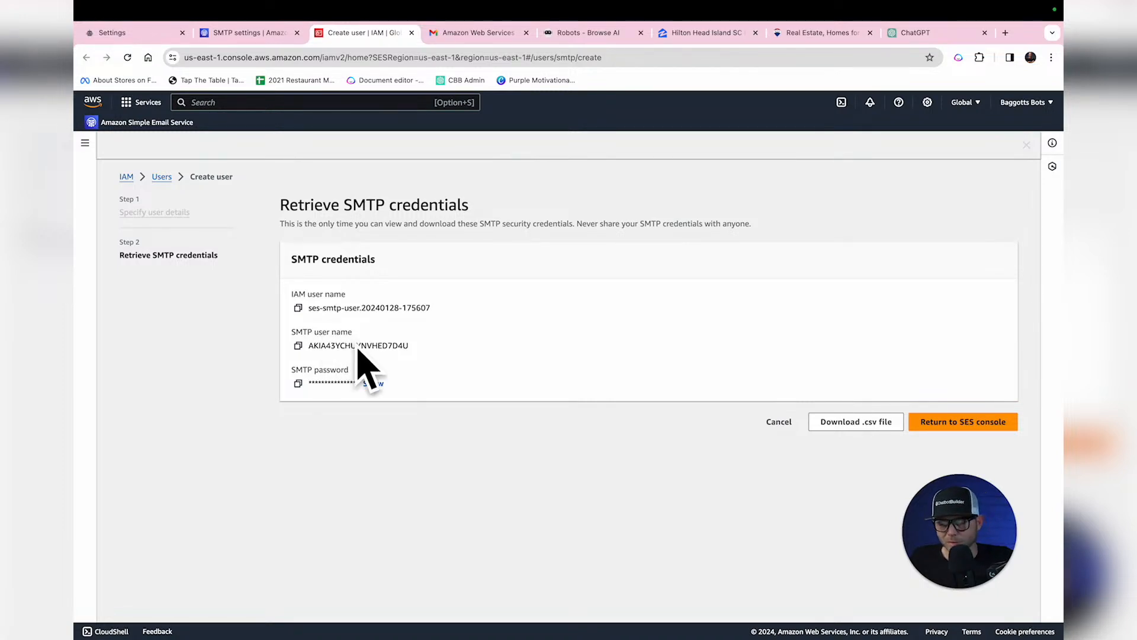
pyautogui.click(299, 347)
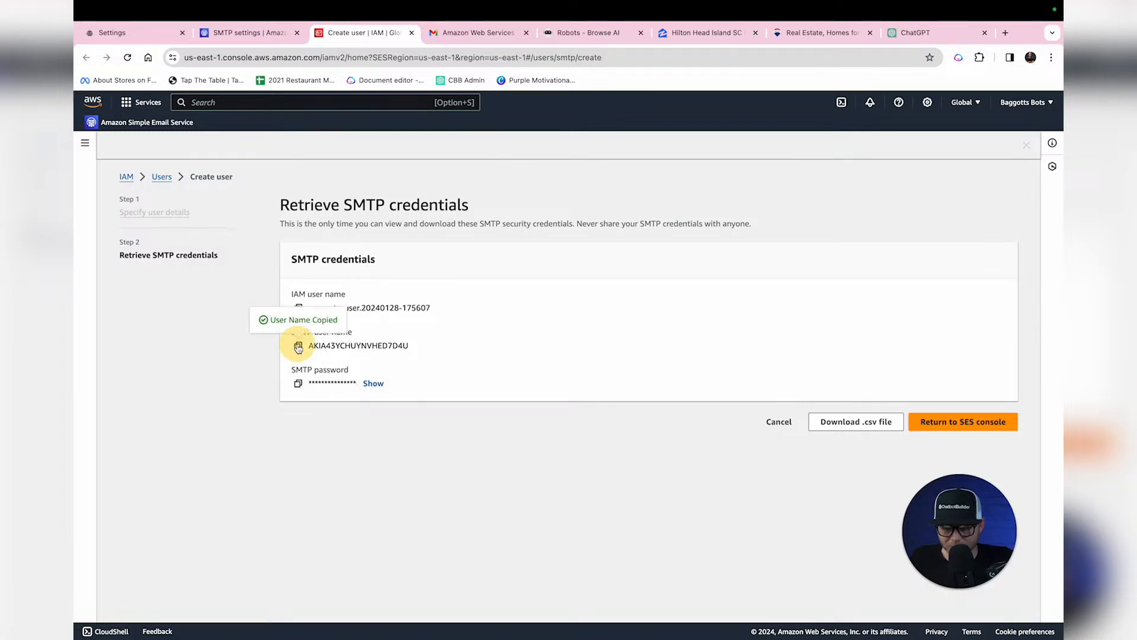
pyautogui.click(135, 34)
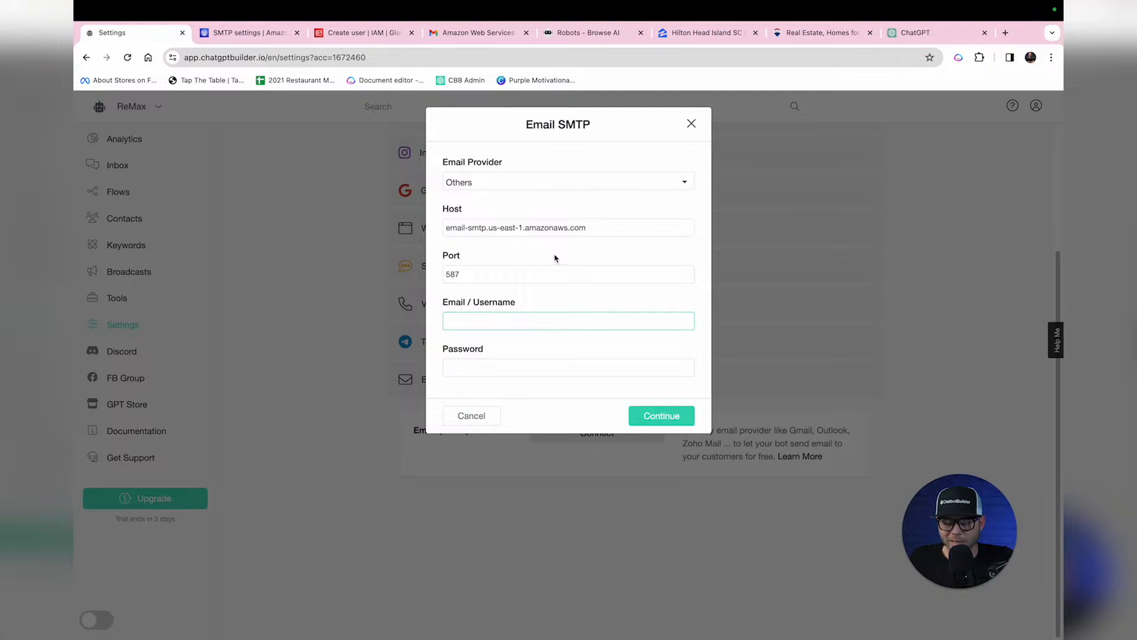
pyautogui.press('super+v')
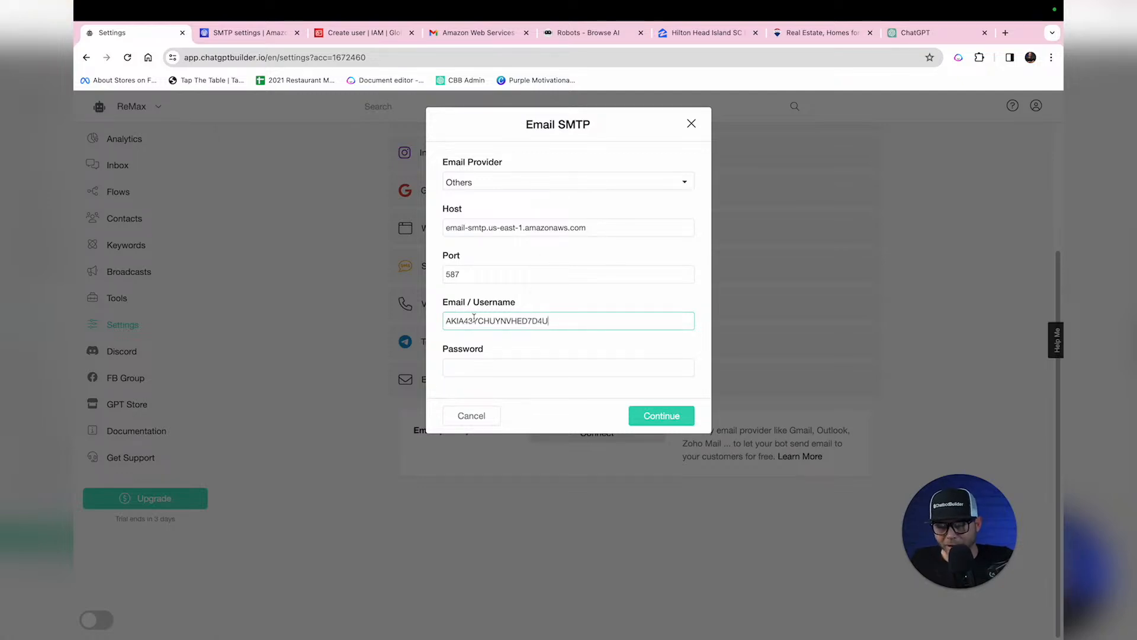
# Step: Paste the SMTP password into the Email SMTP form and submit the connection details
pyautogui.click(484, 367)
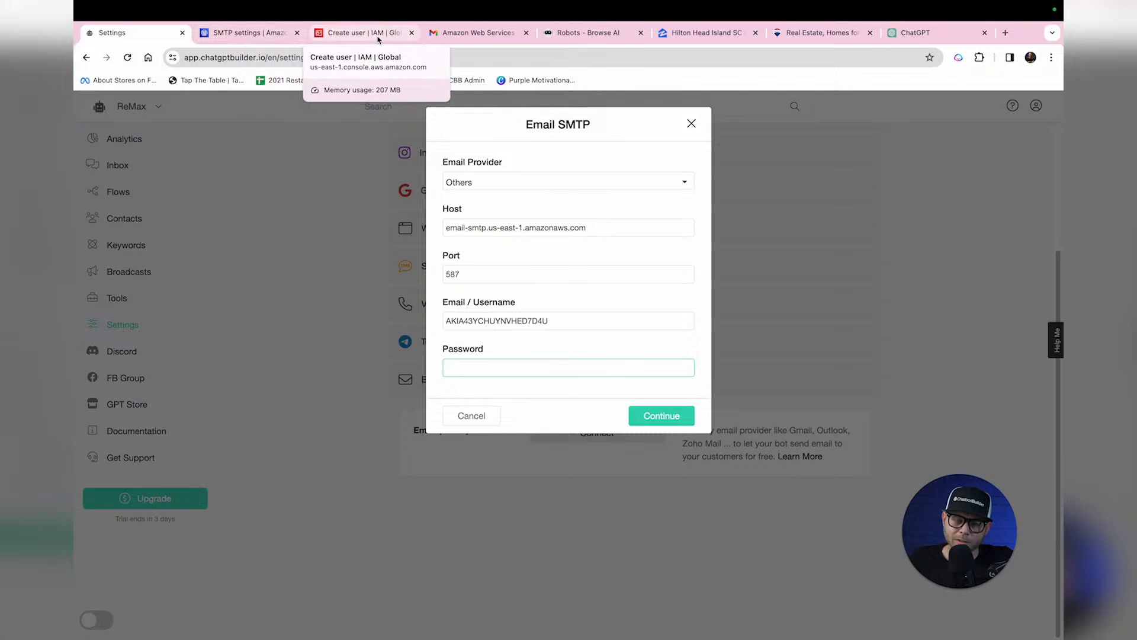
pyautogui.click(359, 32)
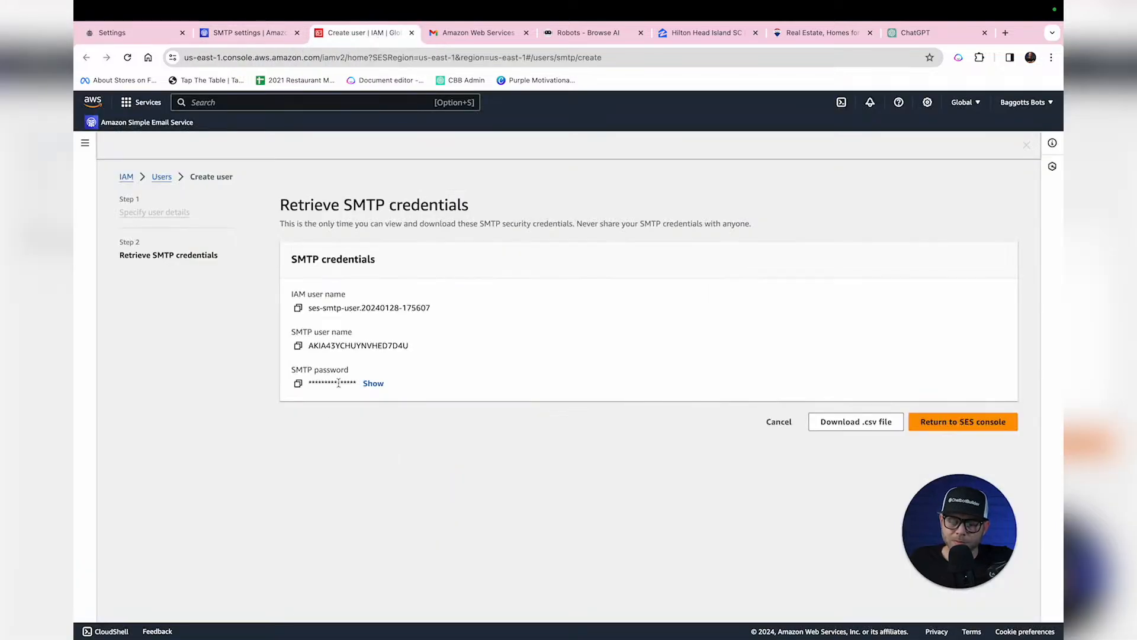
pyautogui.click(298, 384)
pyautogui.press('super+1')
pyautogui.press('super+v')
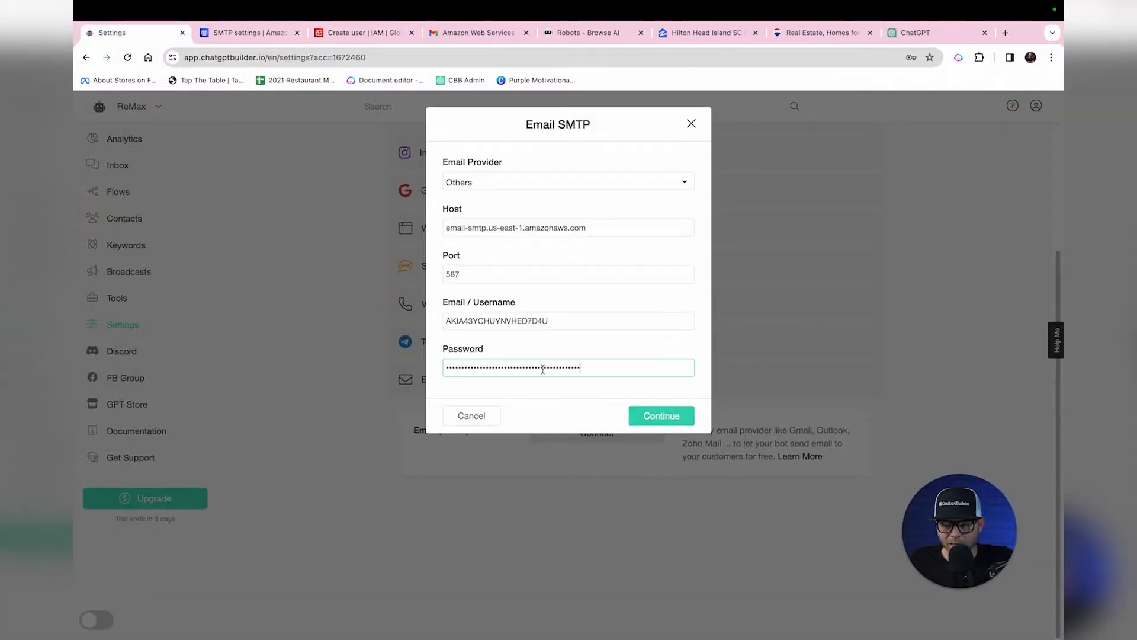
pyautogui.click(675, 417)
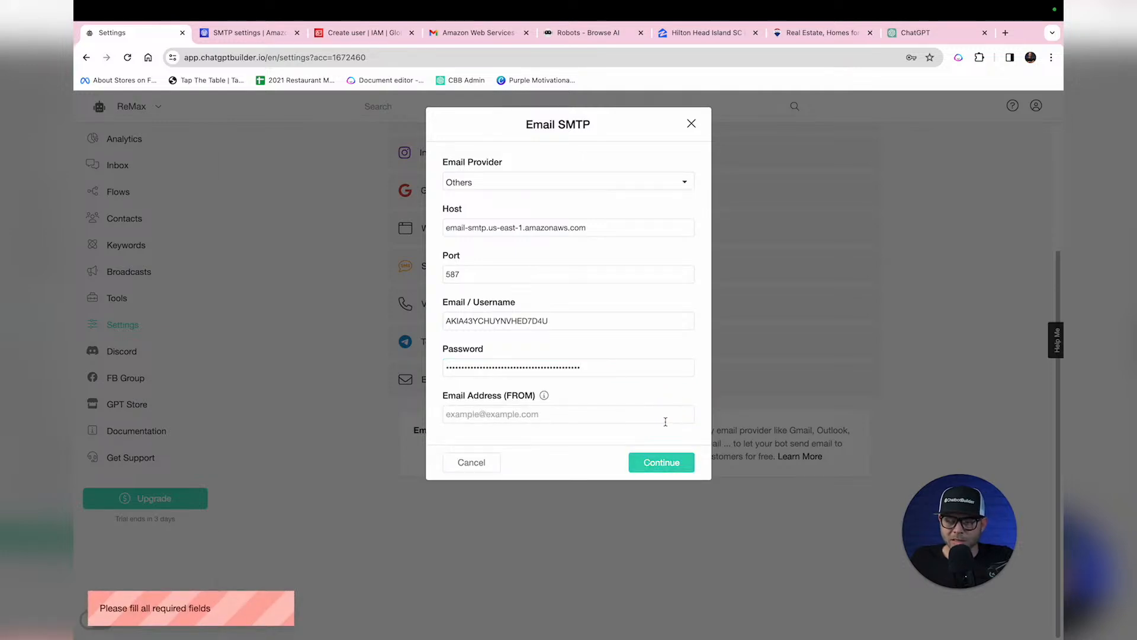
# Step: Enter a verified SES sender identity as the FROM address and connect Email SMTP
pyautogui.click(475, 413)
pyautogui.click(253, 35)
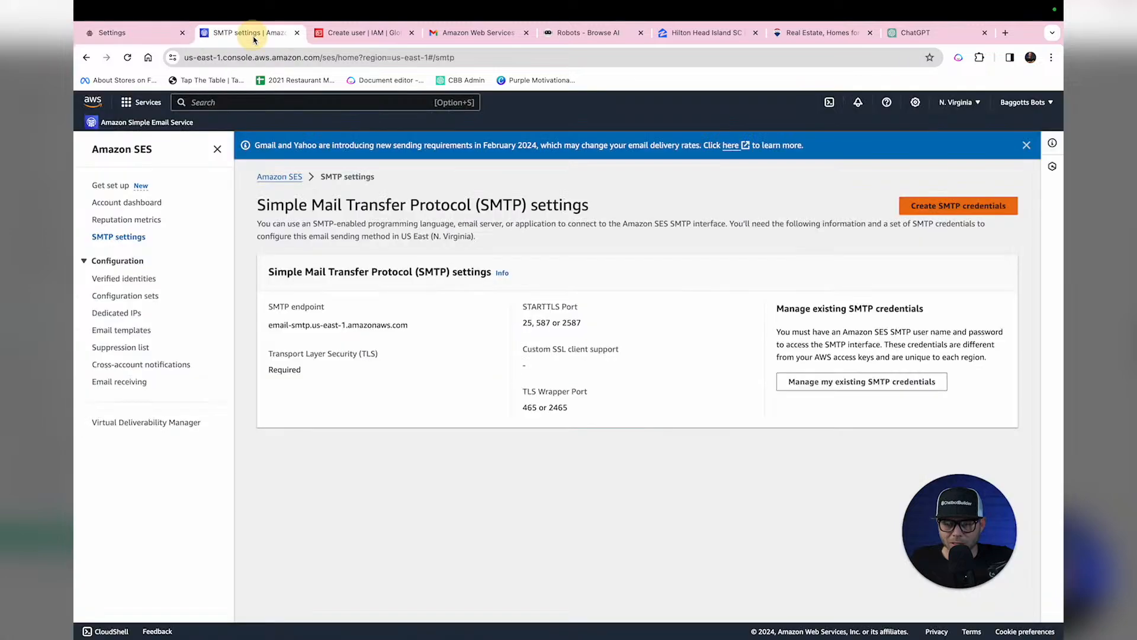
pyautogui.click(135, 278)
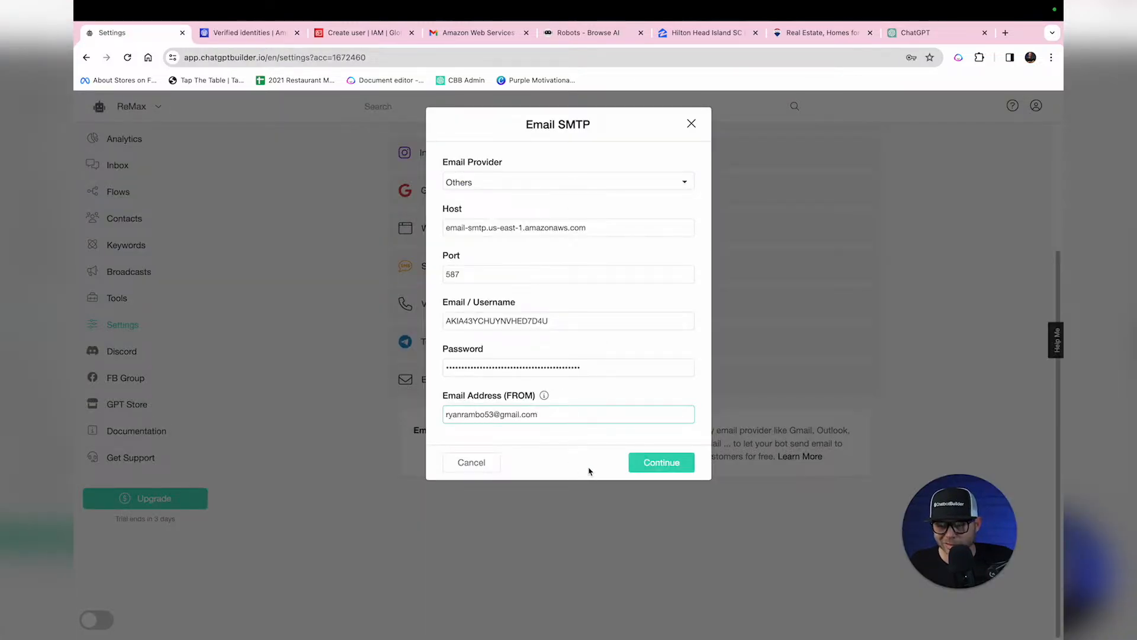
pyautogui.click(673, 464)
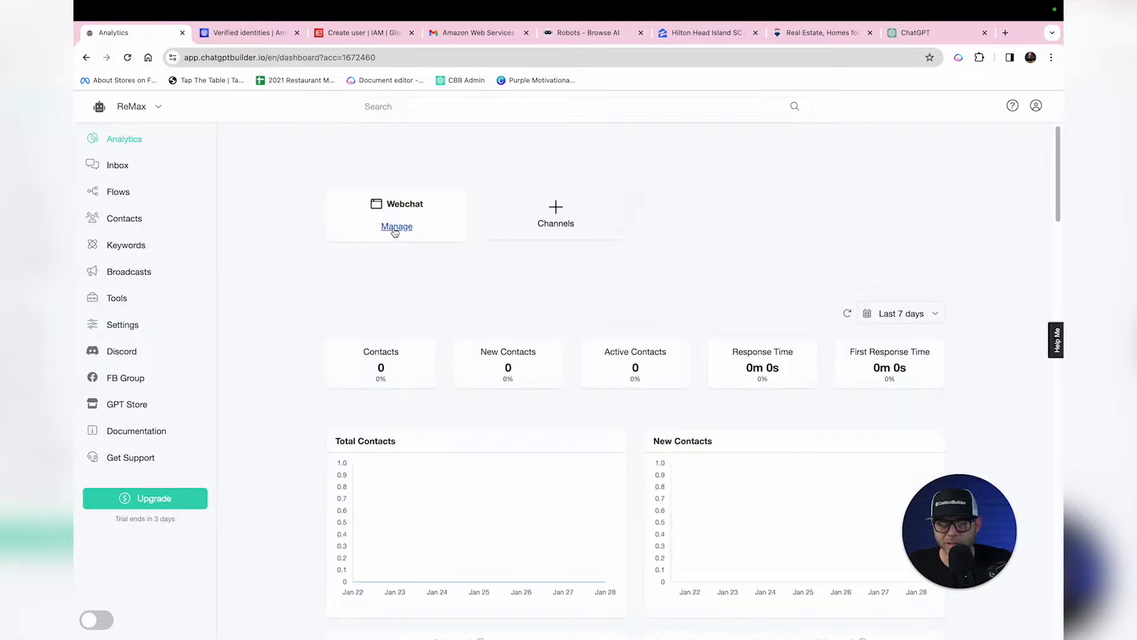
# Step: Add a new webchat named Remax
pyautogui.click(394, 228)
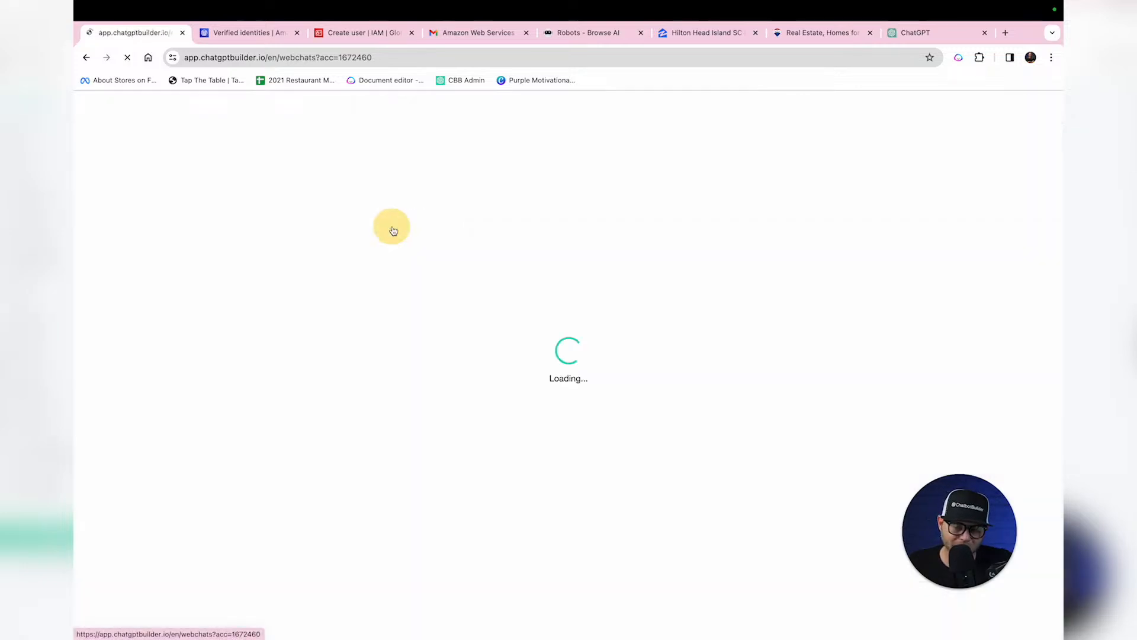
pyautogui.click(633, 282)
pyautogui.click(526, 165)
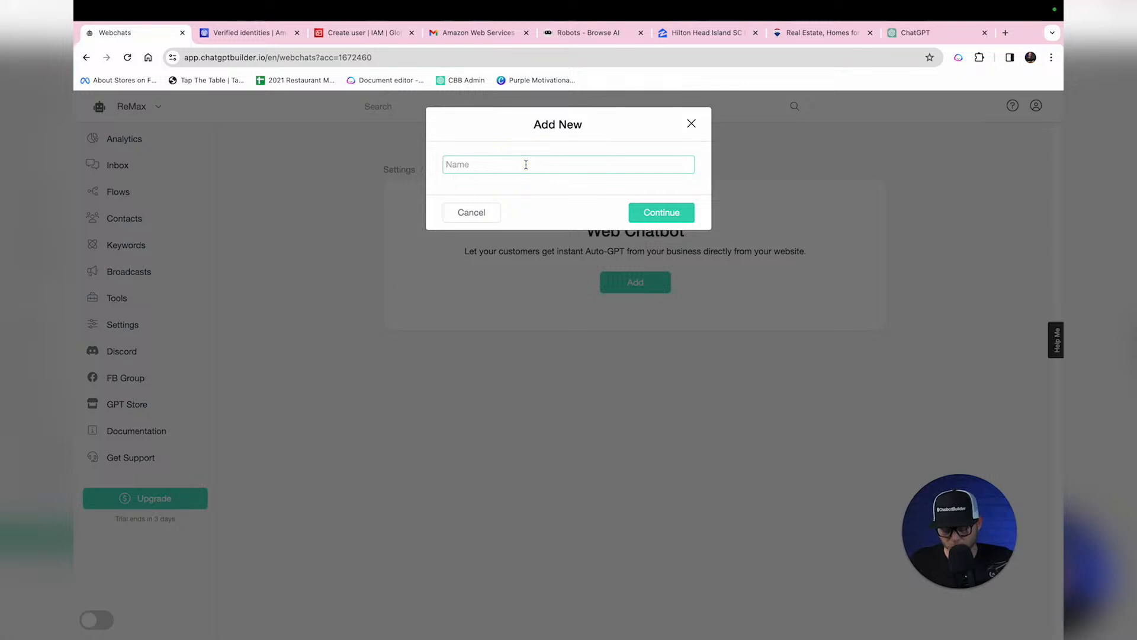
pyautogui.write('Remax')
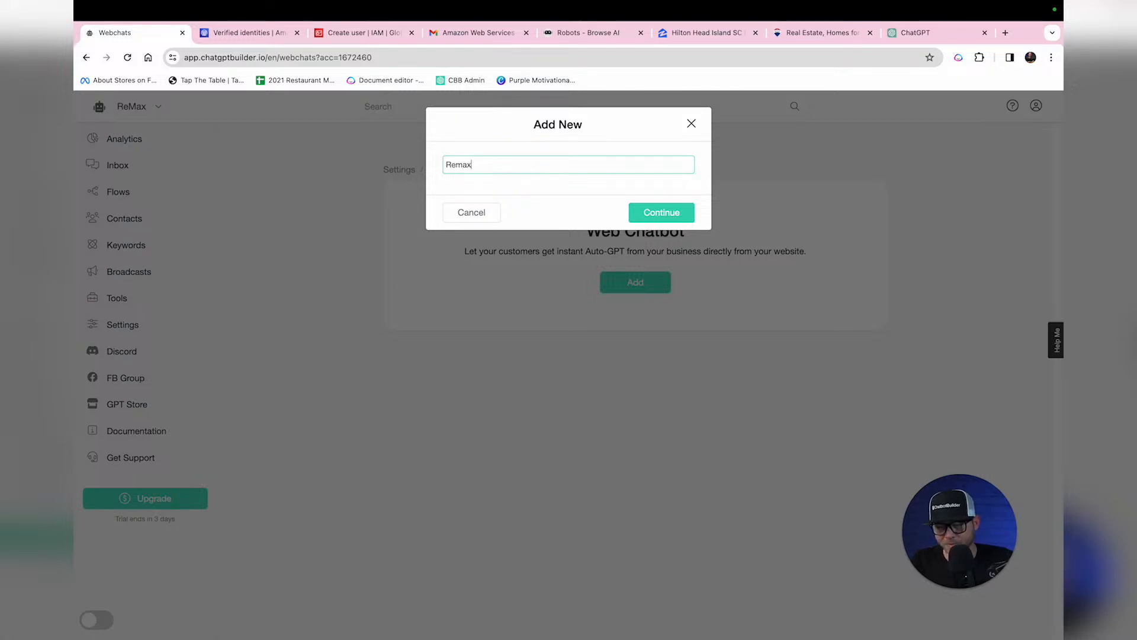
pyautogui.click(648, 211)
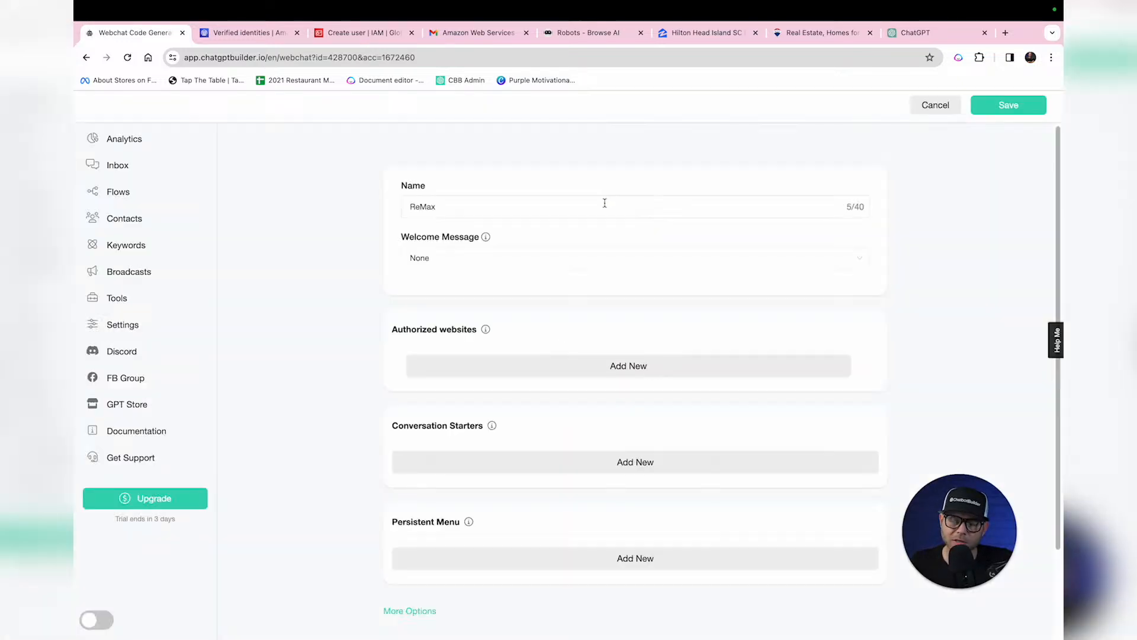
# Step: Set the welcome message to Ai Welcome Message - Audio and authorize remax.com
pyautogui.click(467, 265)
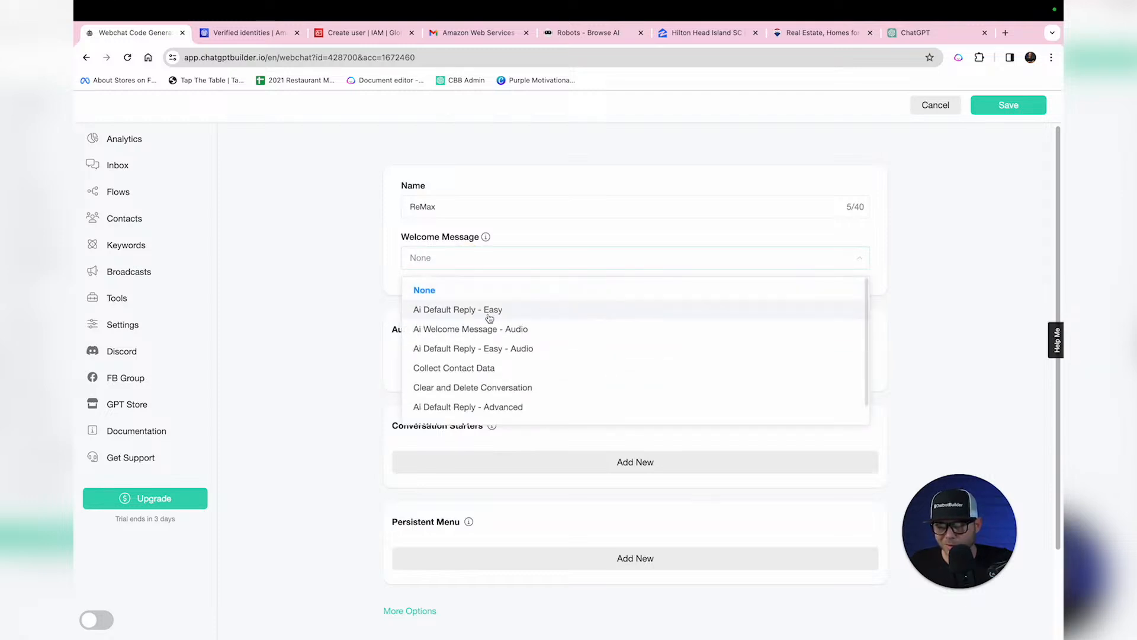
pyautogui.scroll(-1, 558, 379)
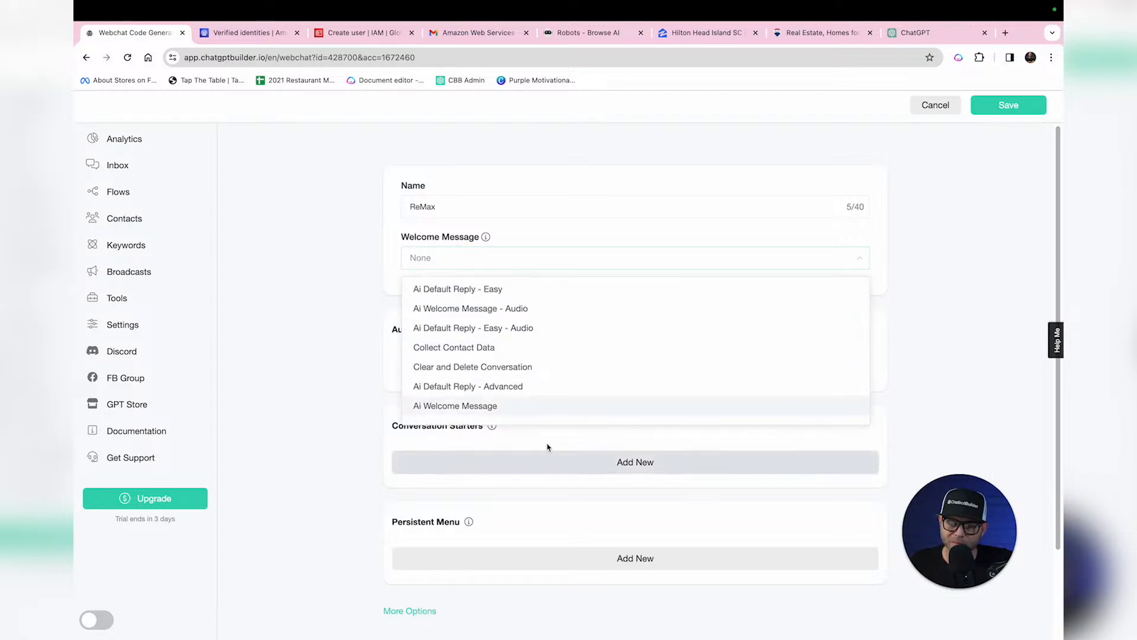
pyautogui.scroll(1, 530, 375)
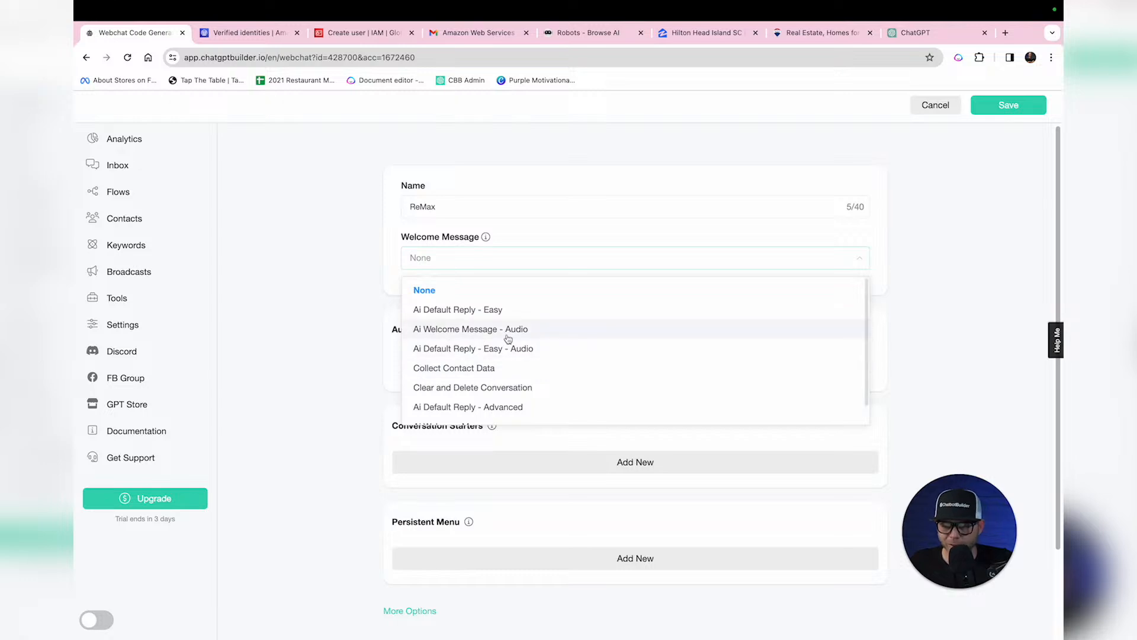
pyautogui.click(484, 329)
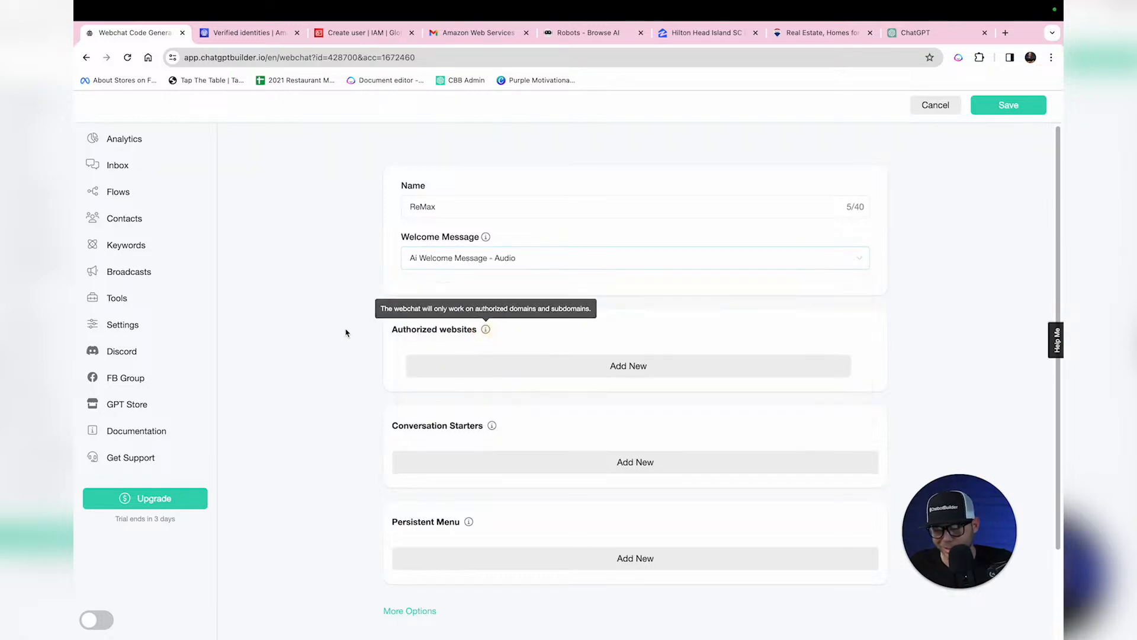
pyautogui.click(461, 371)
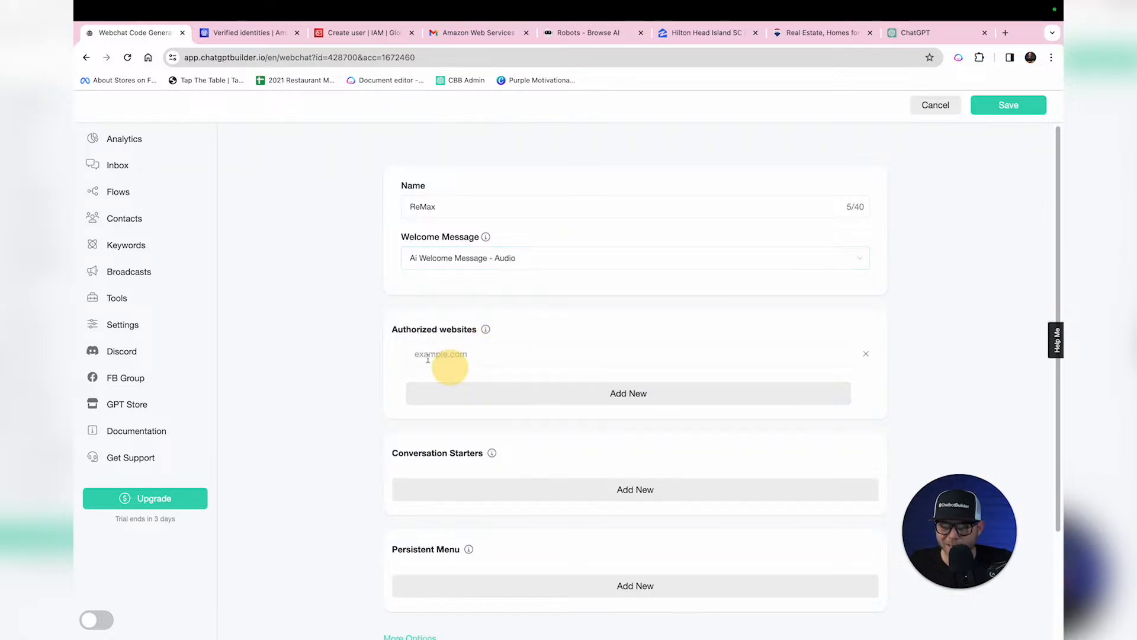
pyautogui.press('super+v')
pyautogui.click(388, 396)
# Step: Hide the webchat header, set the brand colour to red #D70202, and save
pyautogui.scroll(-3, 361, 390)
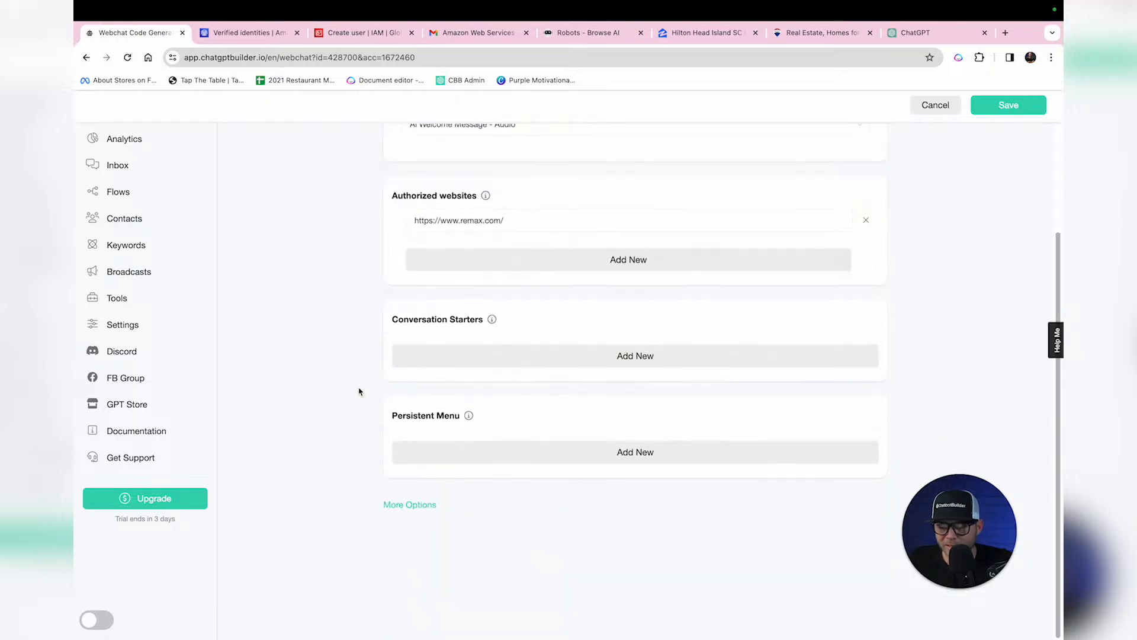
pyautogui.click(404, 504)
pyautogui.scroll(-3, 411, 474)
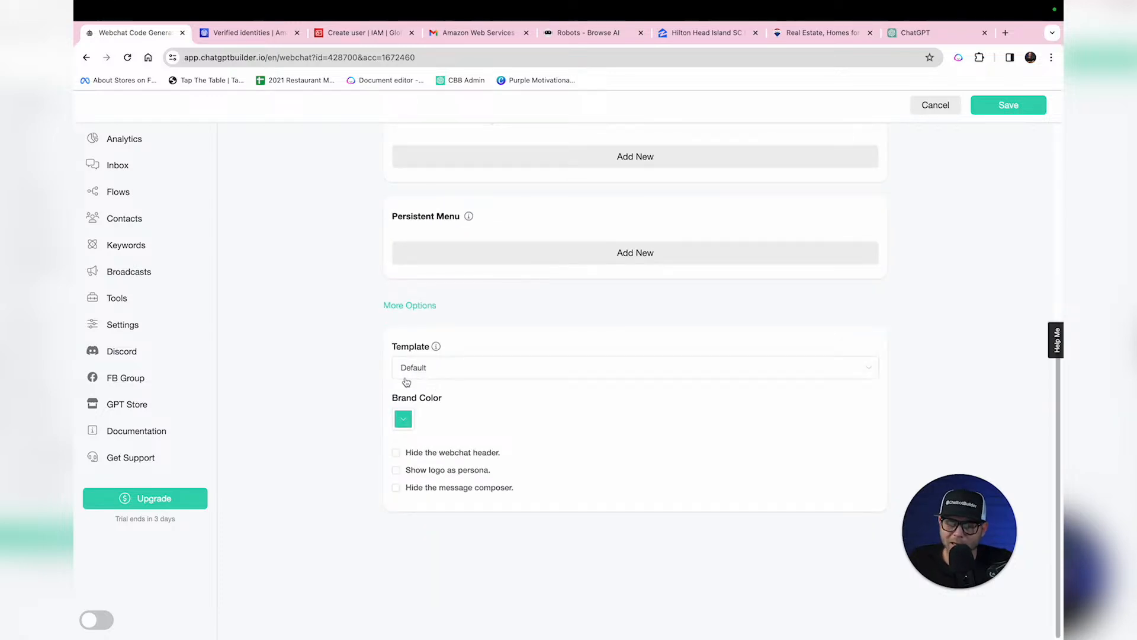
pyautogui.click(458, 453)
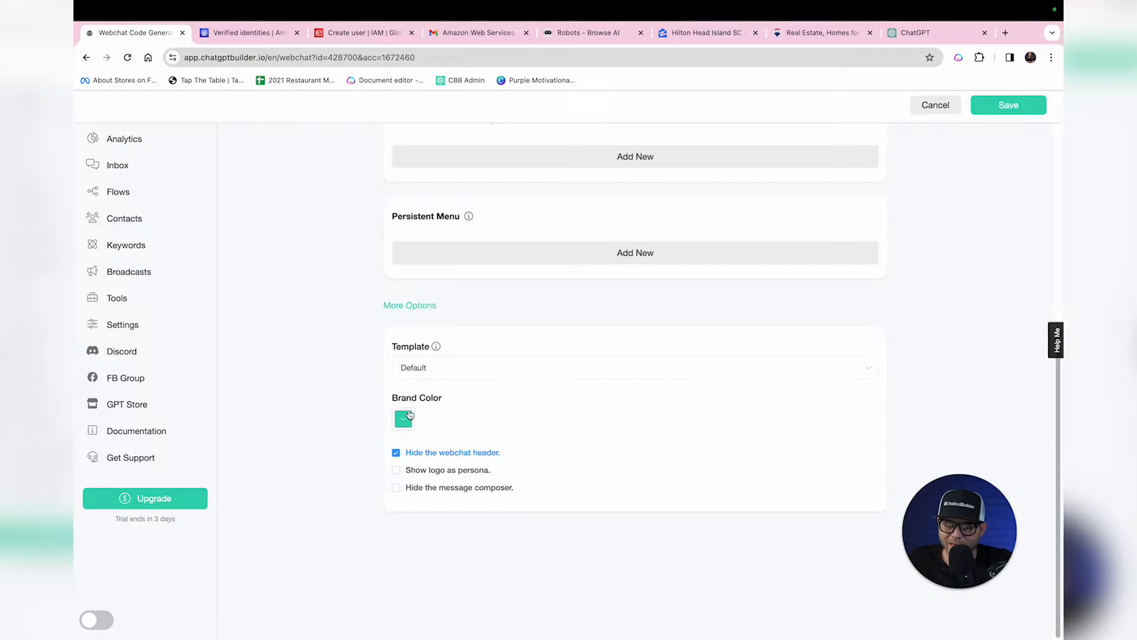
pyautogui.click(409, 416)
pyautogui.moveTo(482, 477); pyautogui.dragTo(482, 450)
pyautogui.click(480, 449)
pyautogui.click(472, 551)
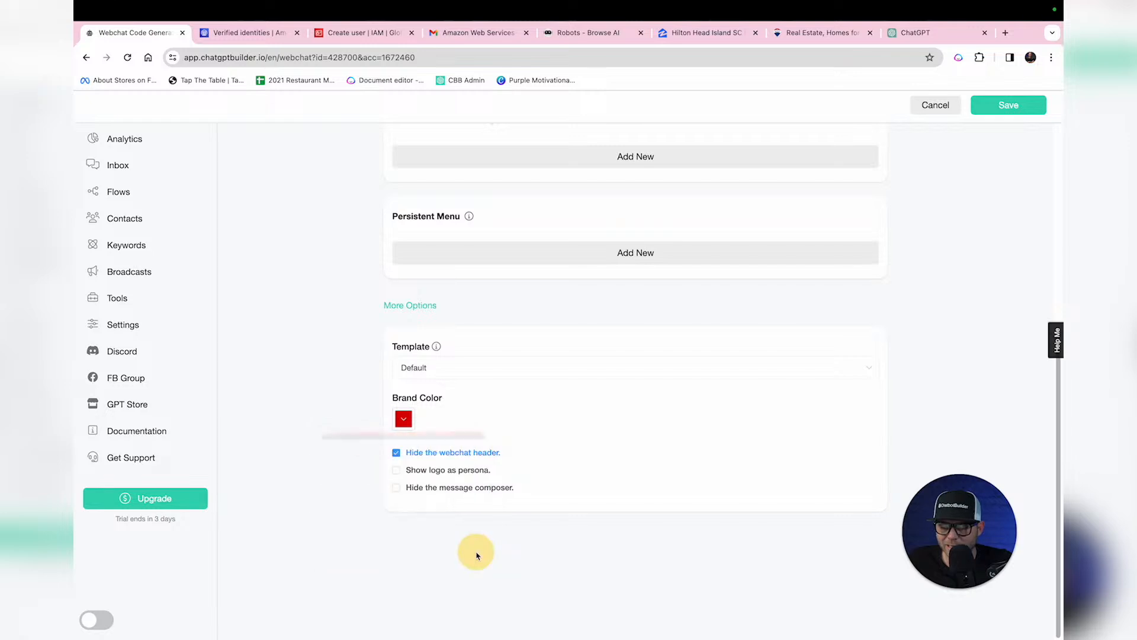
pyautogui.scroll(6, 1035, 302)
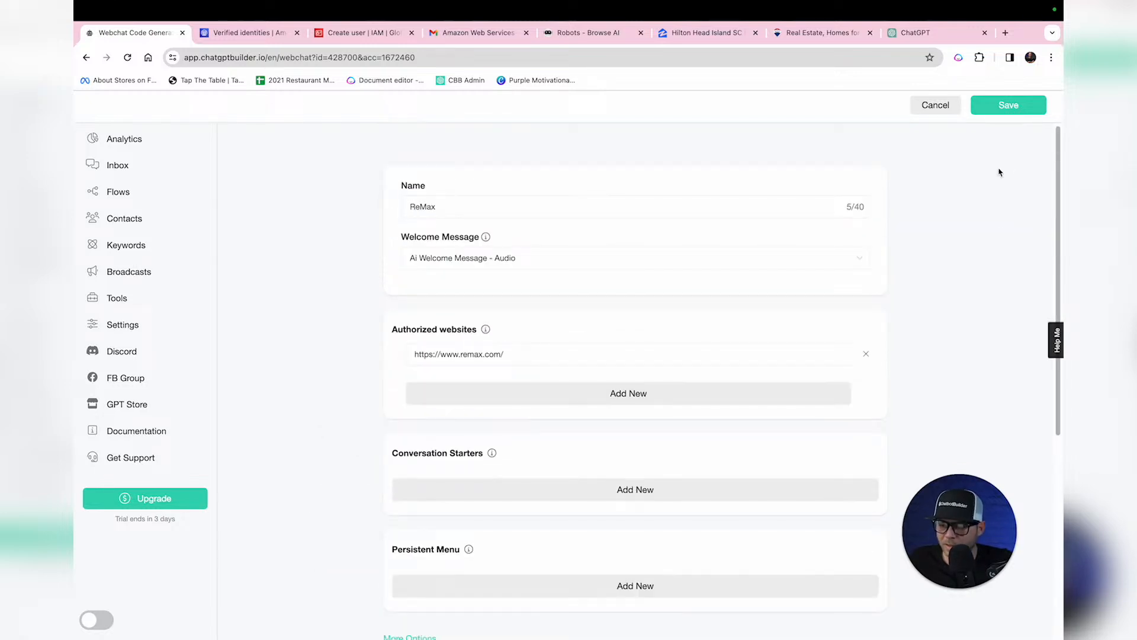
pyautogui.click(1007, 107)
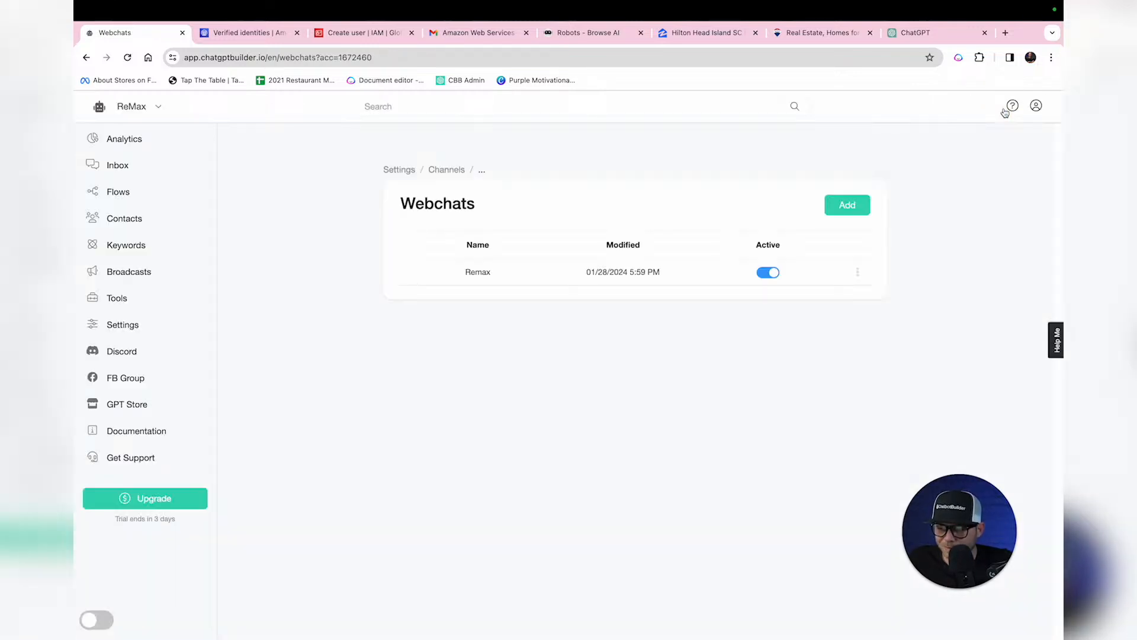
# Step: Generate a Bot Simulator preview link for the Remax webchat on remax.com
pyautogui.click(125, 305)
pyautogui.scroll(-10, 332, 327)
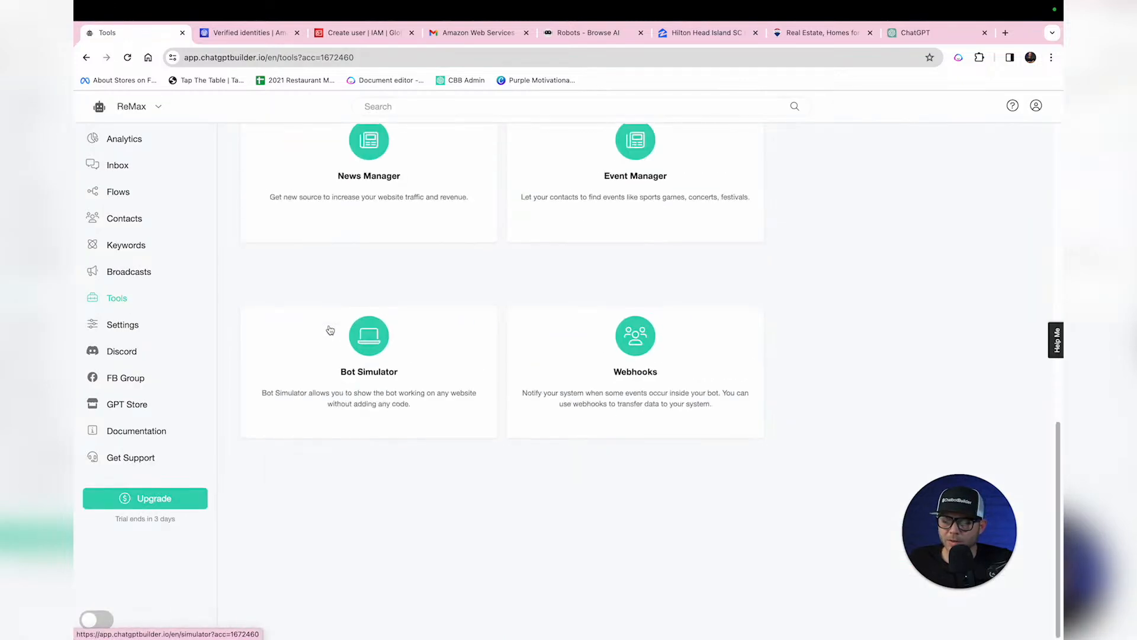
pyautogui.click(376, 352)
pyautogui.click(461, 231)
pyautogui.write('https://www.remax.com/')
pyautogui.click(405, 284)
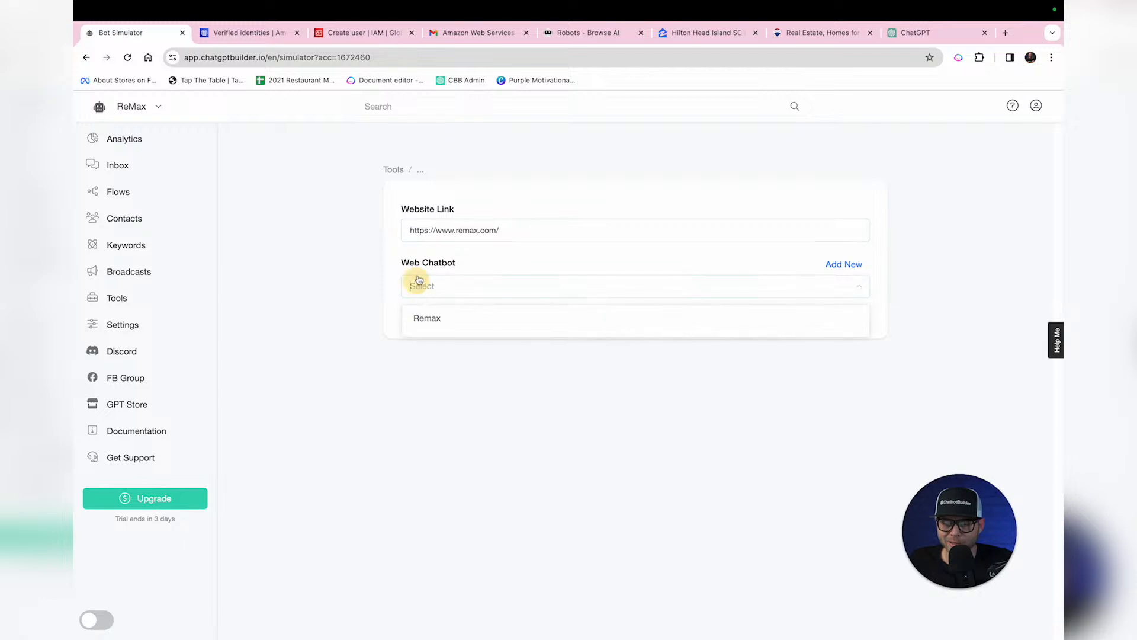
pyautogui.click(460, 319)
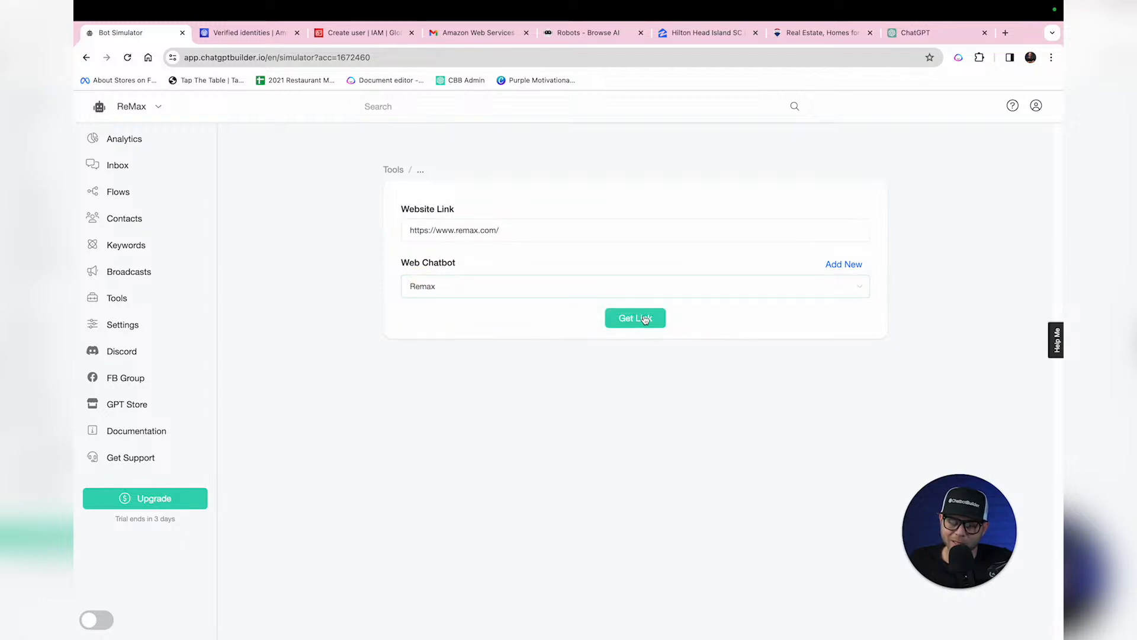
pyautogui.click(645, 315)
pyautogui.click(788, 34)
pyautogui.doubleClick(631, 544)
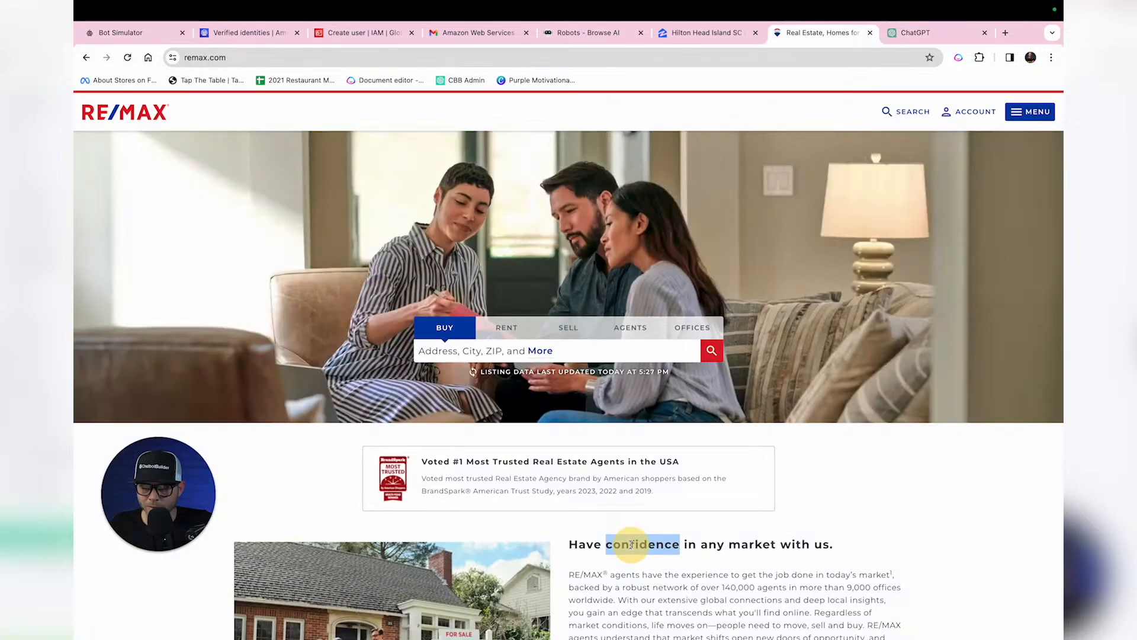
pyautogui.click(594, 539)
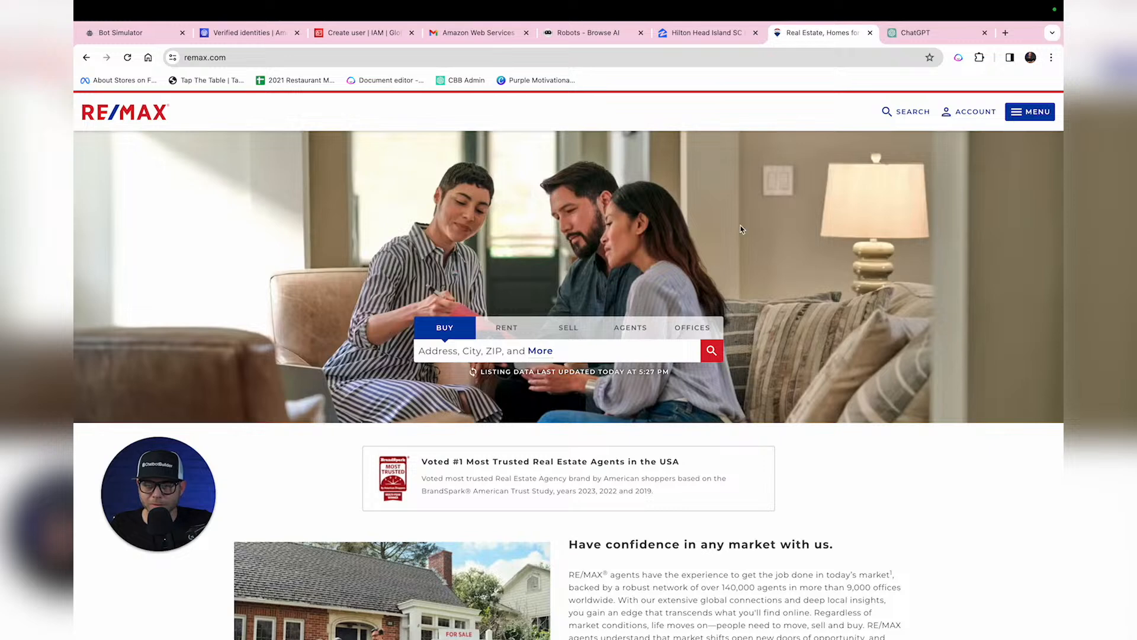
# Step: Load the webchat preview link in a new browser tab
pyautogui.click(1005, 33)
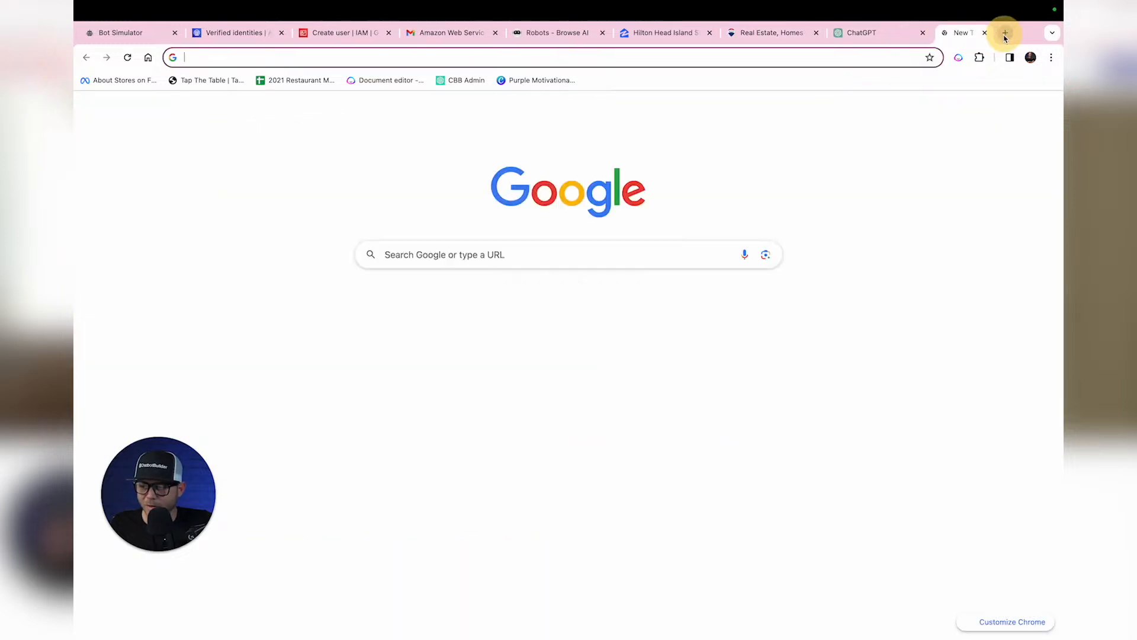
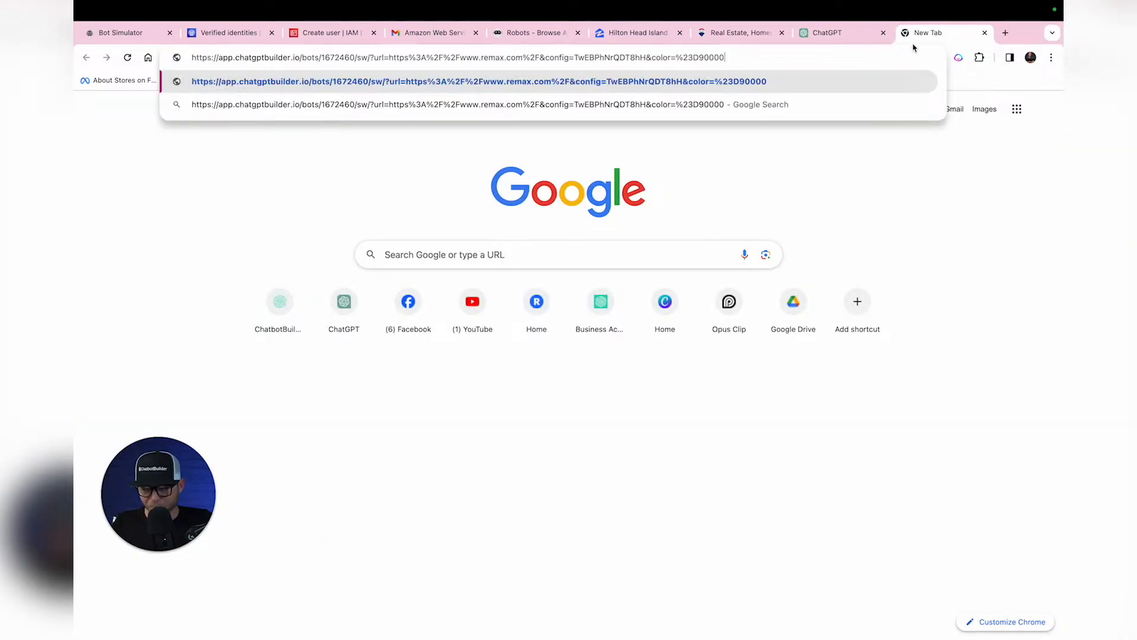
pyautogui.press('Return')
# Step: Ask the webchat 'What's the best way to contact you guys if I'm interested in property in Hilton head Island?'
pyautogui.click(1035, 611)
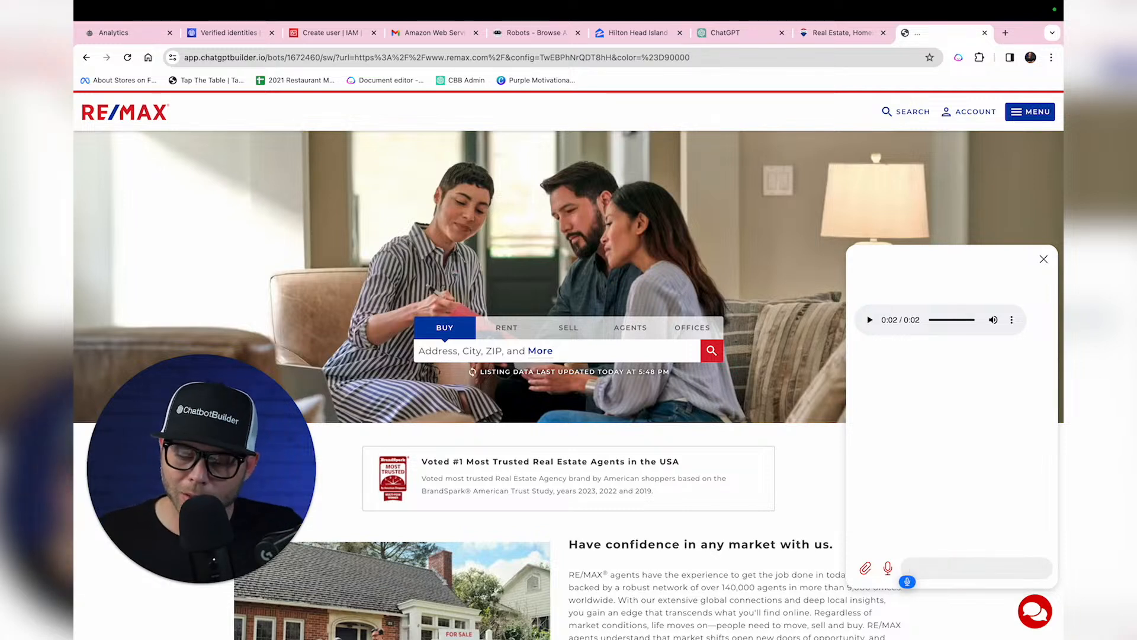
pyautogui.write("What's the best way to contact you guys?")
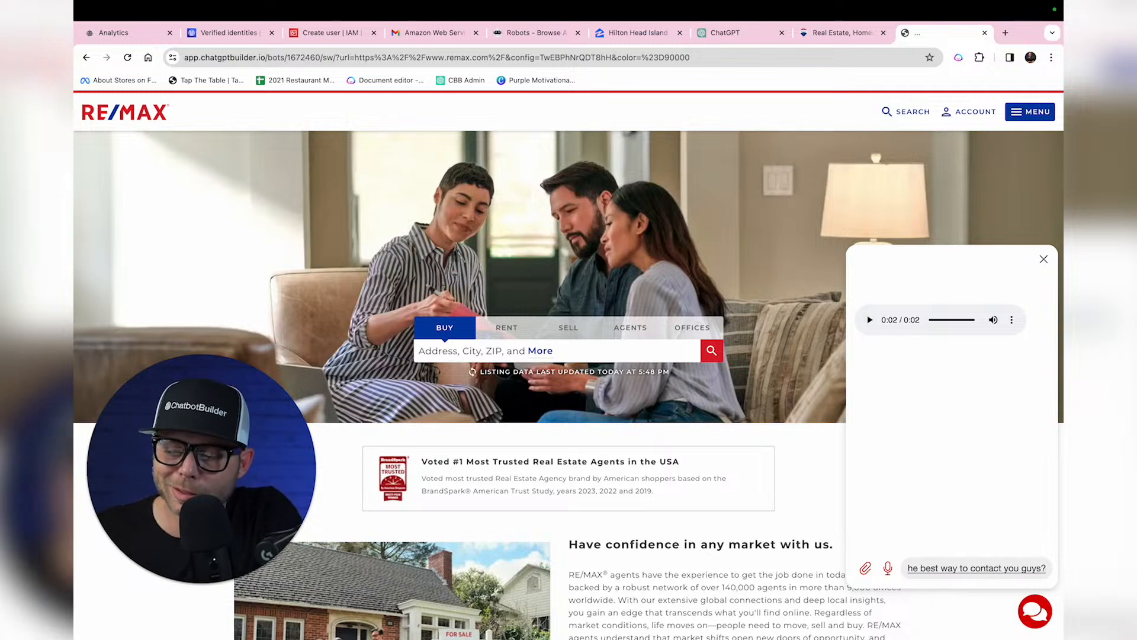
pyautogui.press('BackSpace')
pyautogui.write("if I'm")
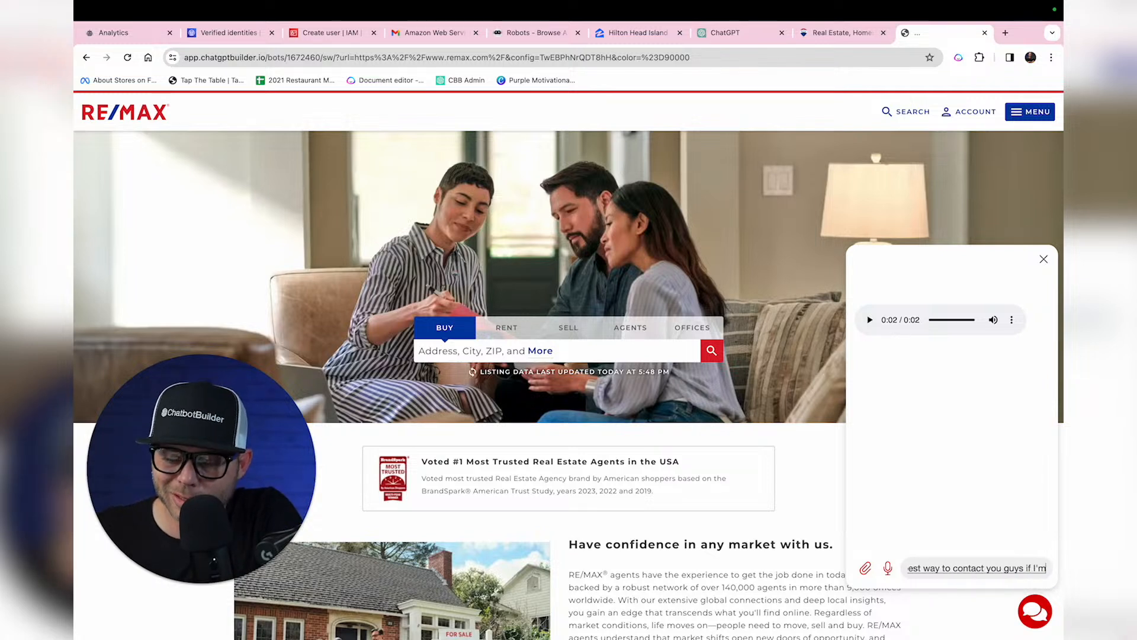
pyautogui.write(' interested in property in Hilton head Island?')
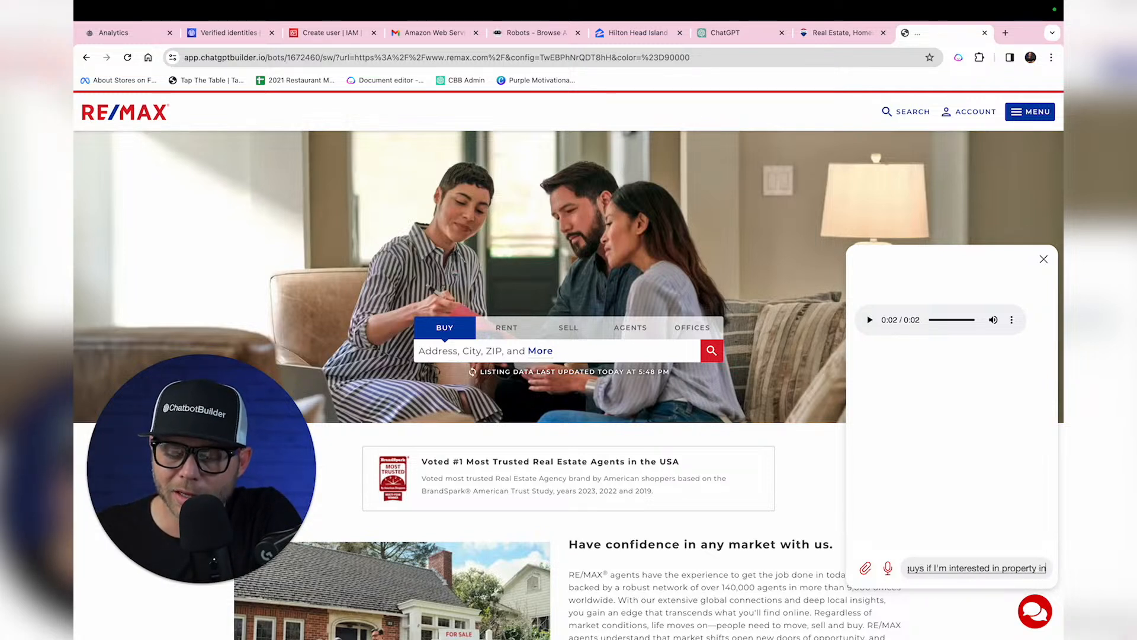
pyautogui.press('Return')
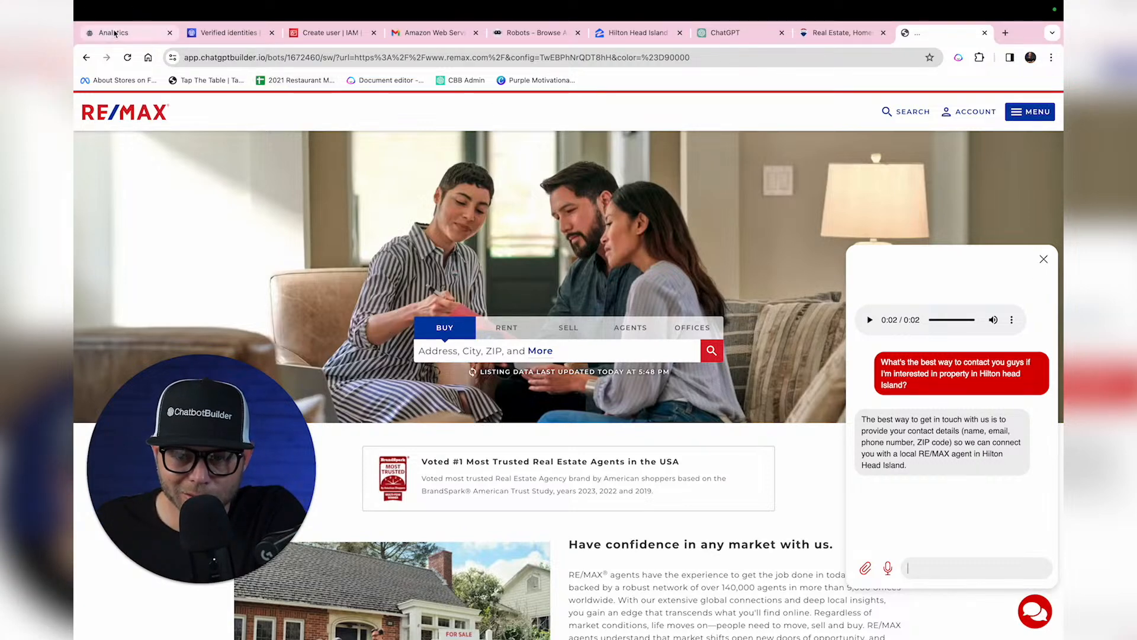
# Step: Create a new flow named Welcome Email
pyautogui.click(115, 34)
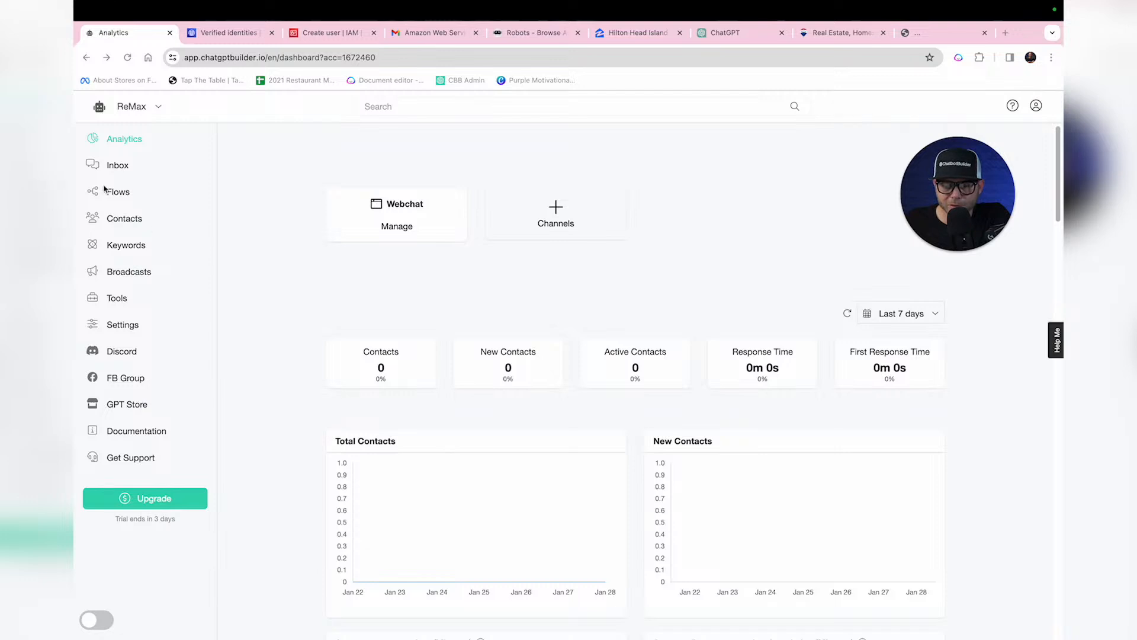
pyautogui.click(122, 193)
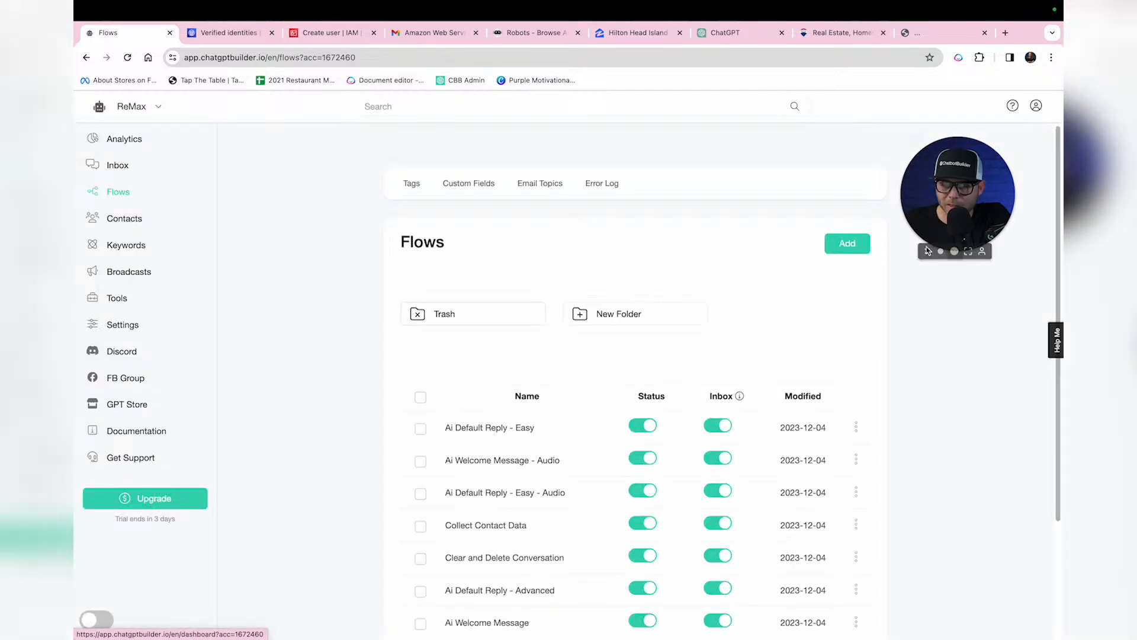
pyautogui.click(845, 243)
pyautogui.click(623, 167)
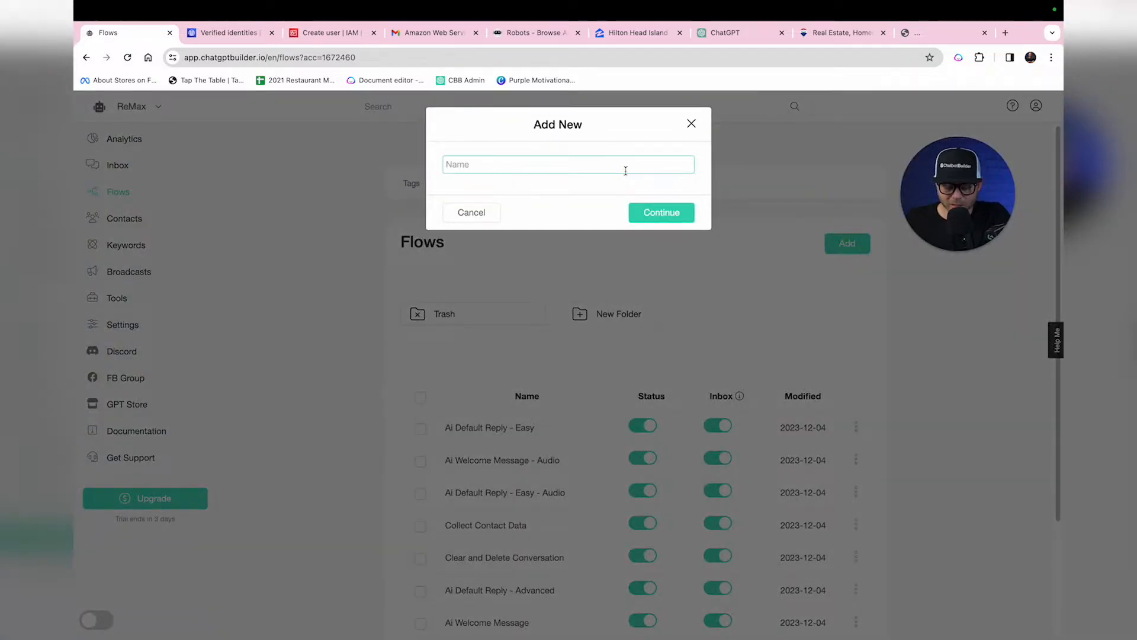
pyautogui.write('We')
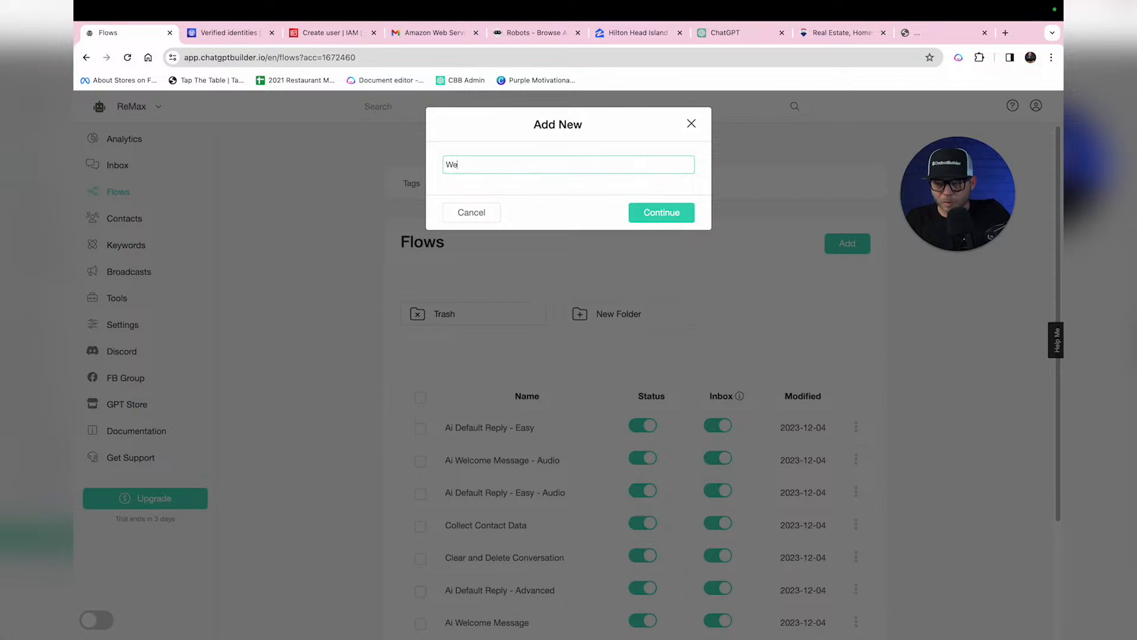
pyautogui.press('Return')
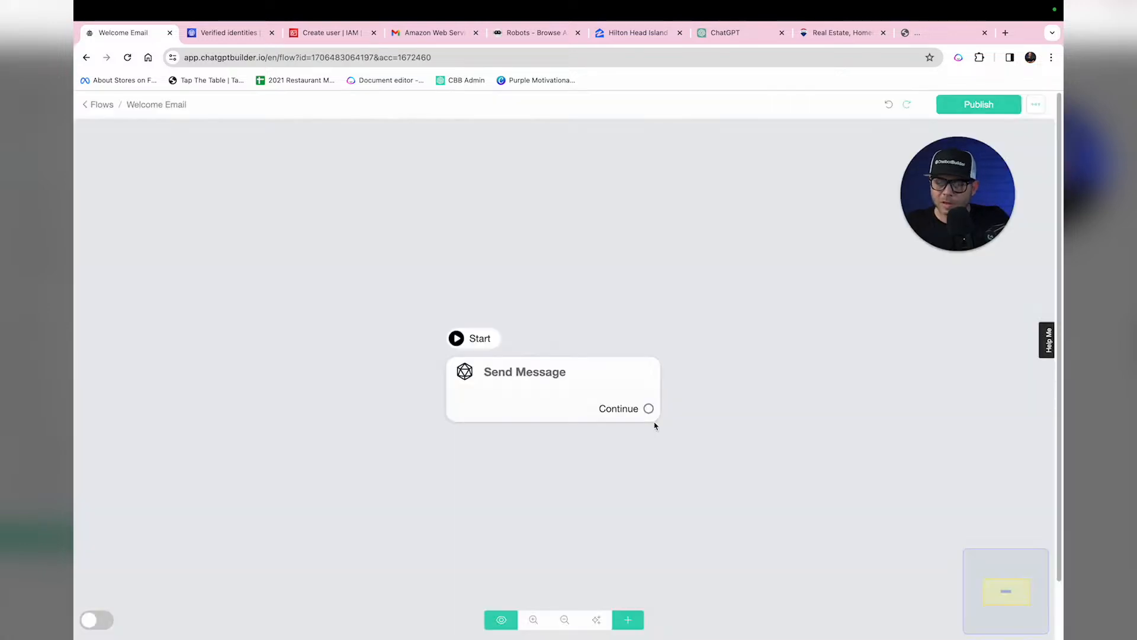
# Step: Add an OpenAI text-generation action to the Send Message step and open its prompt
pyautogui.click(571, 390)
pyautogui.click(571, 390)
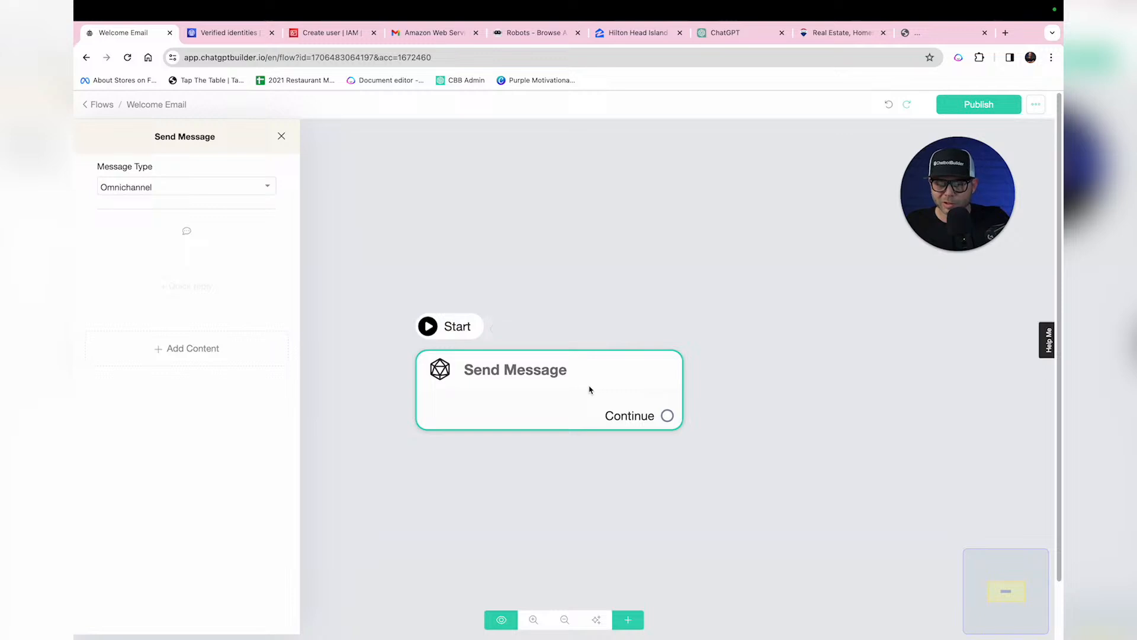
pyautogui.click(215, 347)
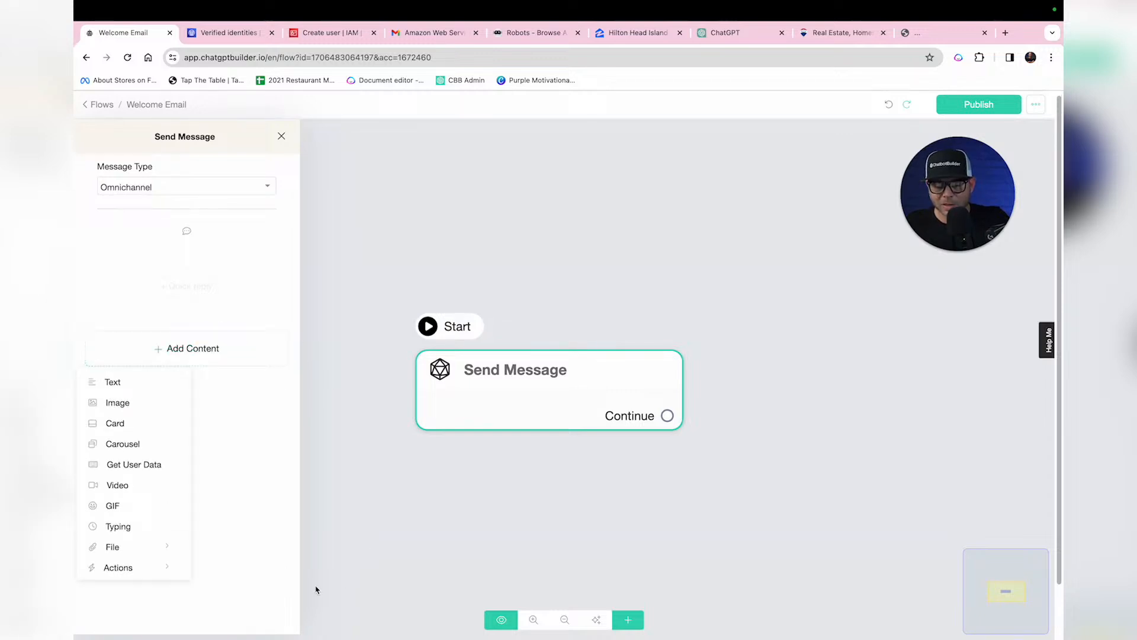
pyautogui.click(119, 567)
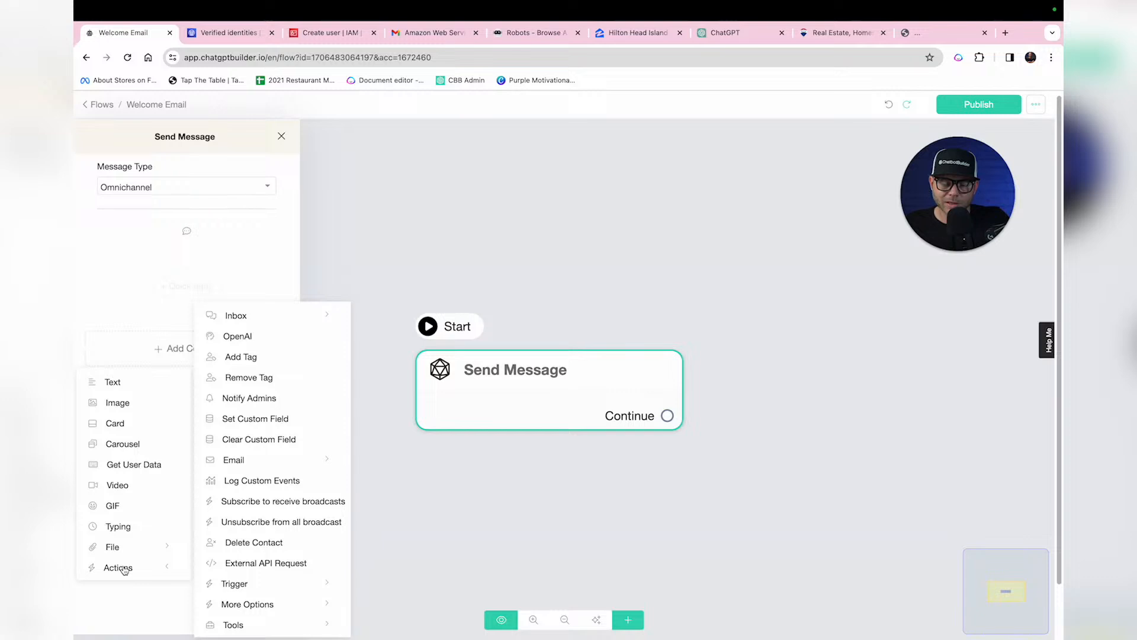
pyautogui.click(237, 337)
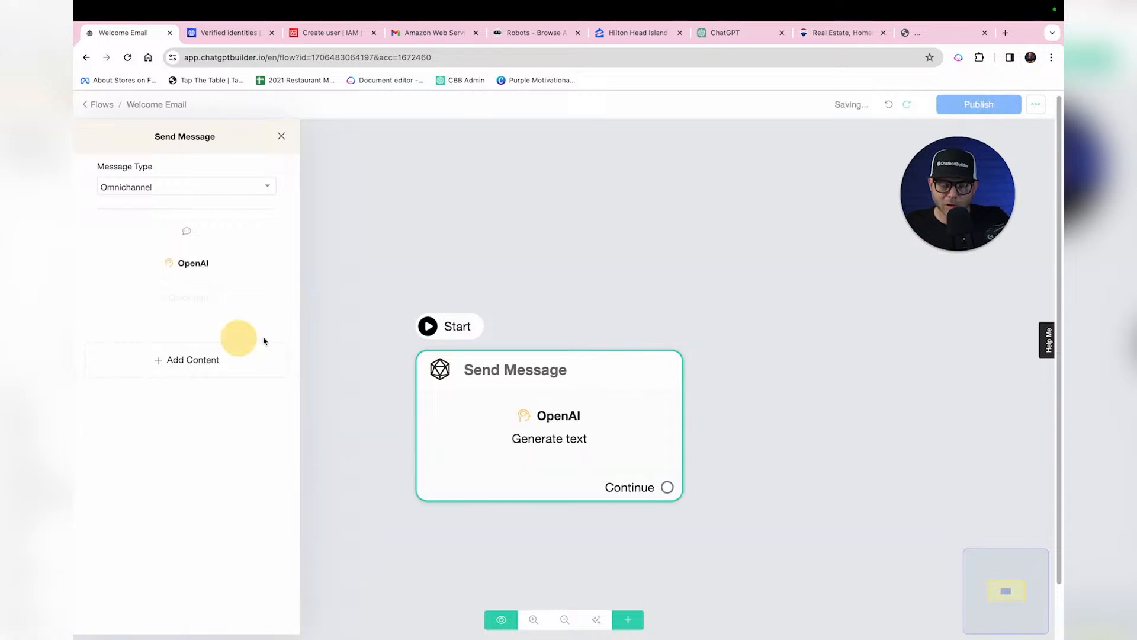
pyautogui.click(210, 267)
pyautogui.click(575, 268)
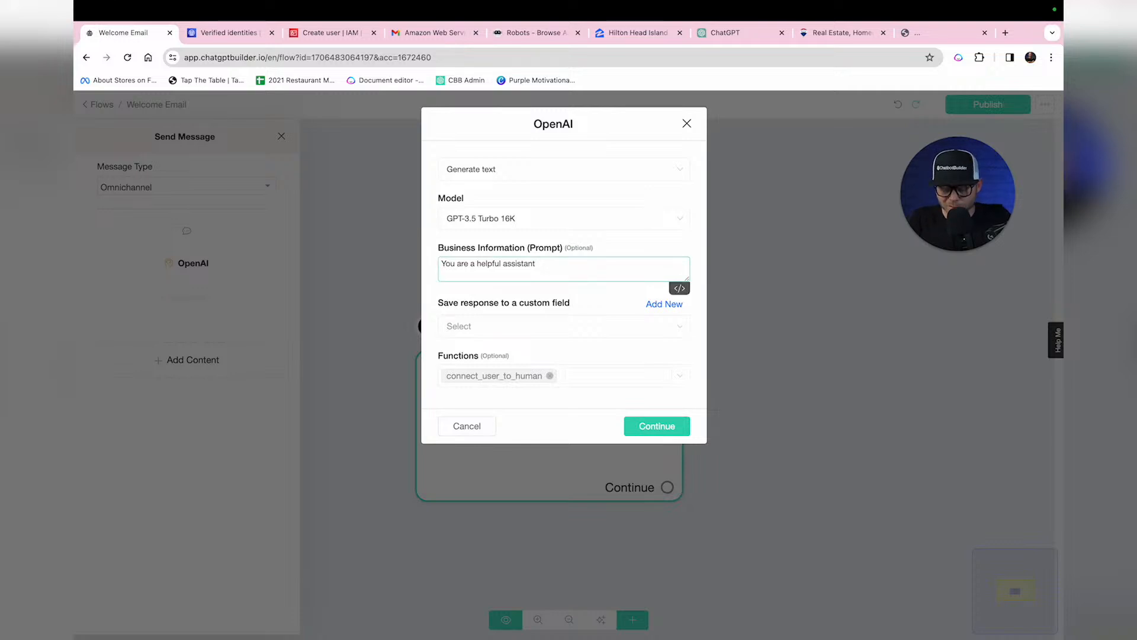
# Step: Enter the Remax welcome-email prompt, save responses to new field aiemail, and remove connect_user_to_human
pyautogui.write('You are a helpful assistant for Remax')
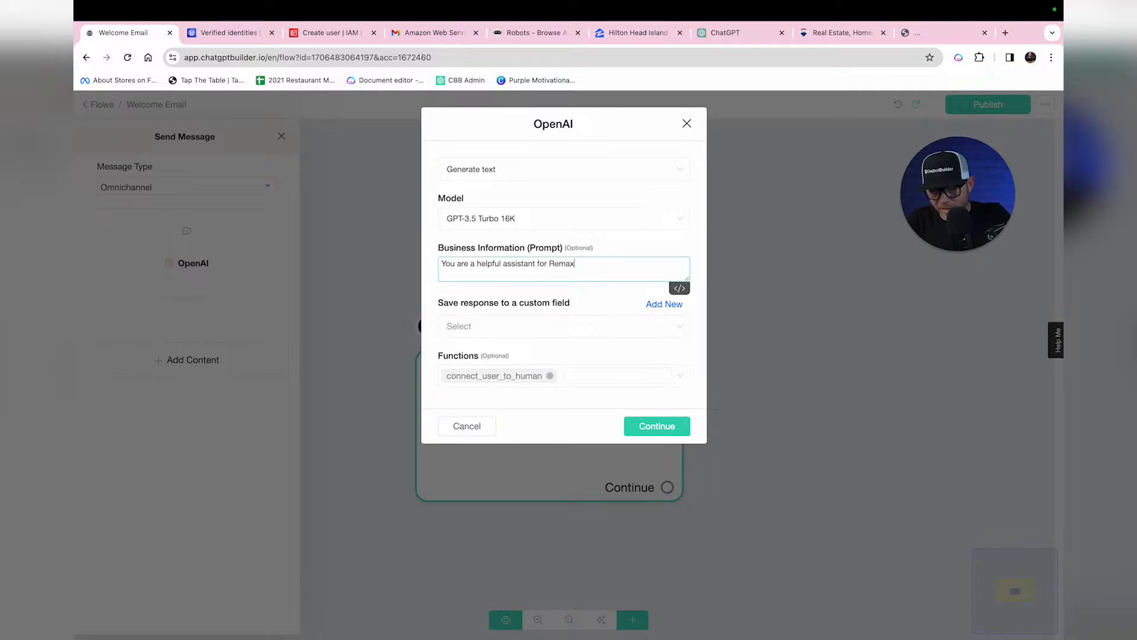
pyautogui.write('. A potential new client has just provided their contact information')
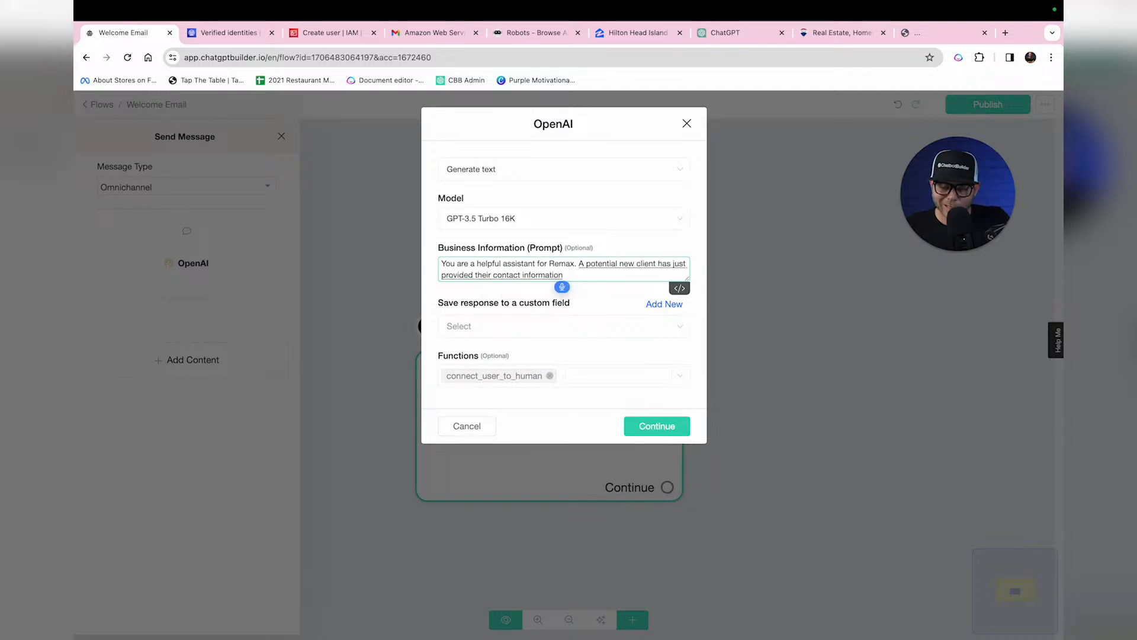
pyautogui.write(' and you are to write them')
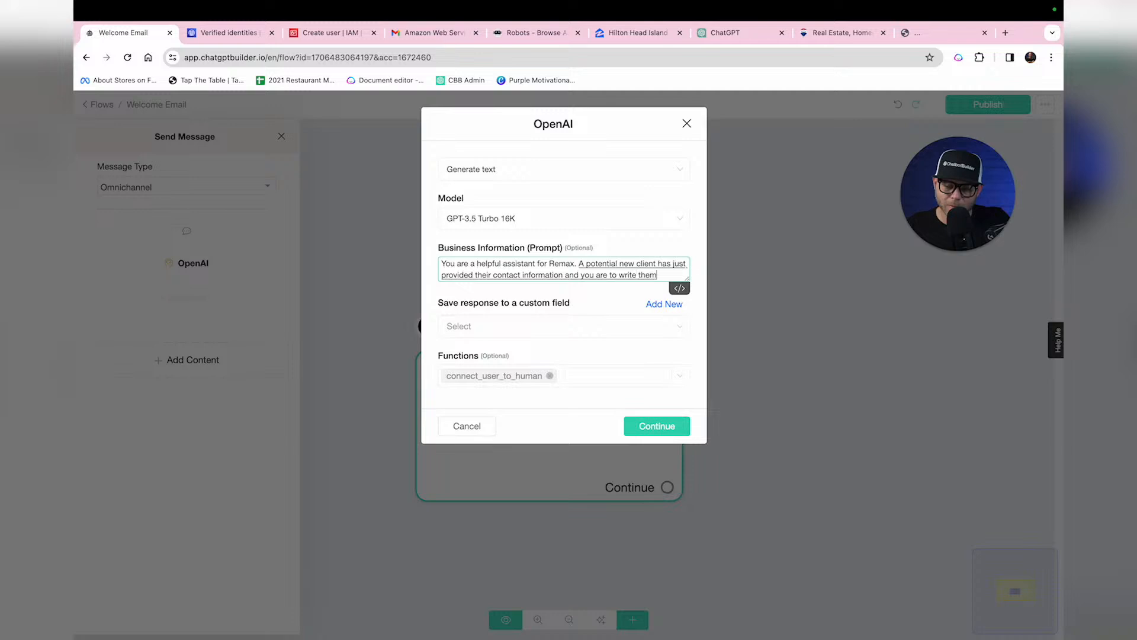
pyautogui.write(' a warm welcome email signed by the Rema')
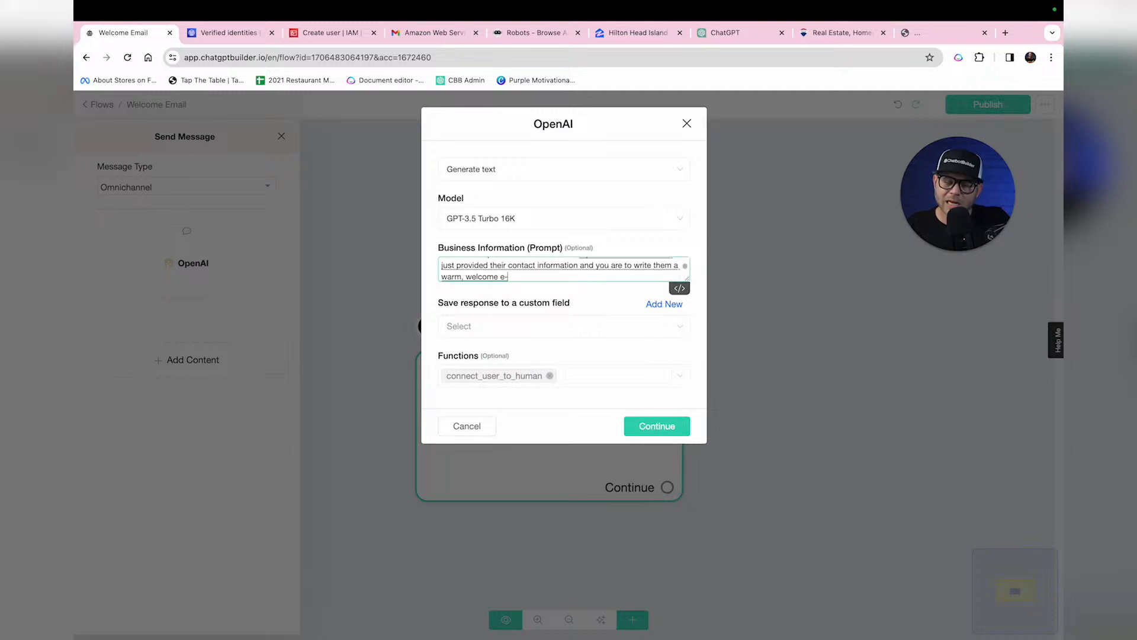
pyautogui.write('x team')
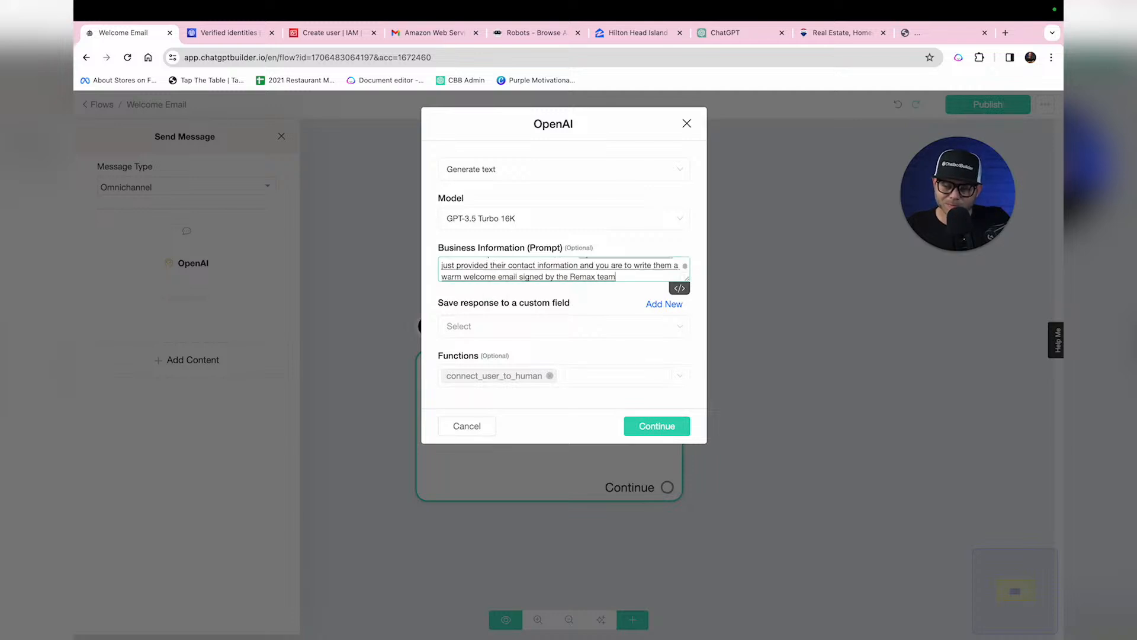
pyautogui.write('. Make sure.')
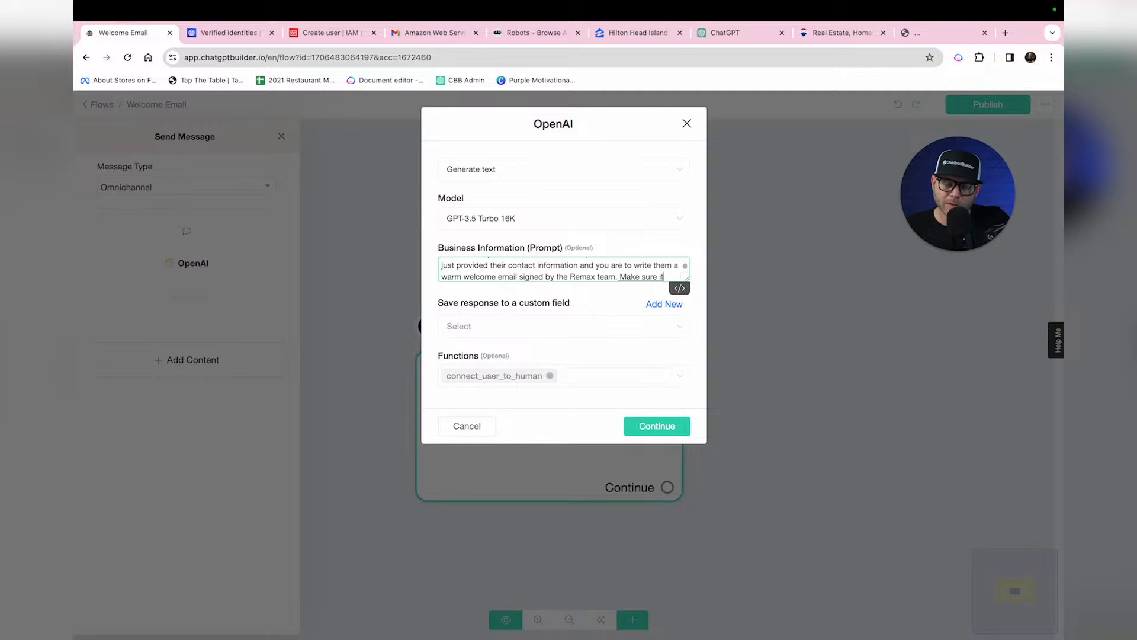
pyautogui.write("'s only one paragraph but")
pyautogui.write(' warmly written.')
pyautogui.click(675, 354)
pyautogui.click(575, 176)
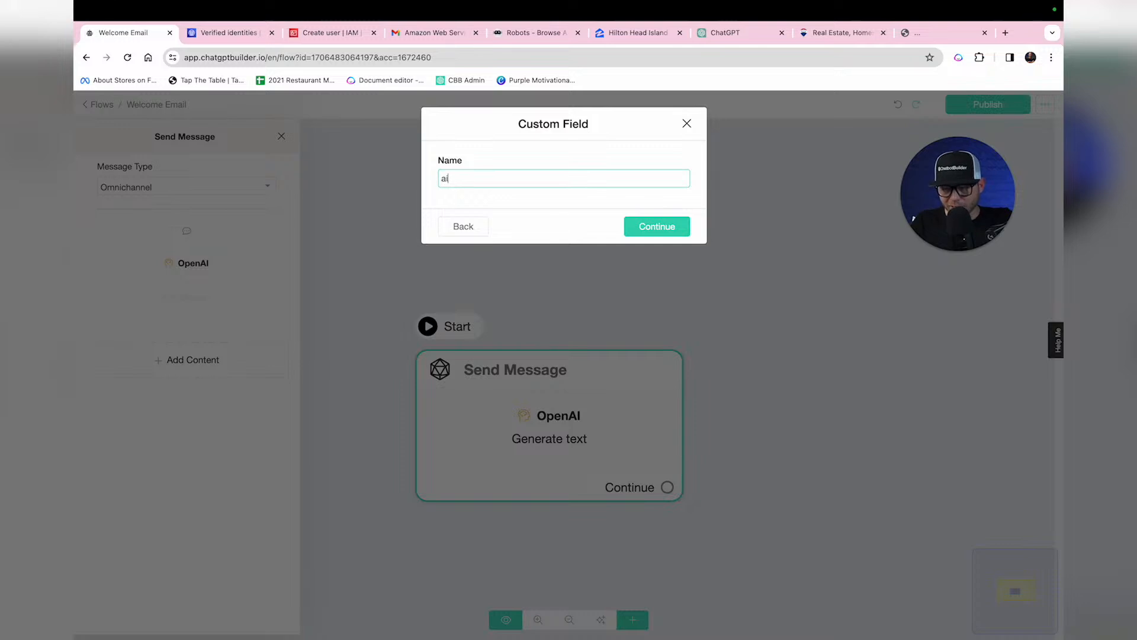
pyautogui.click(656, 226)
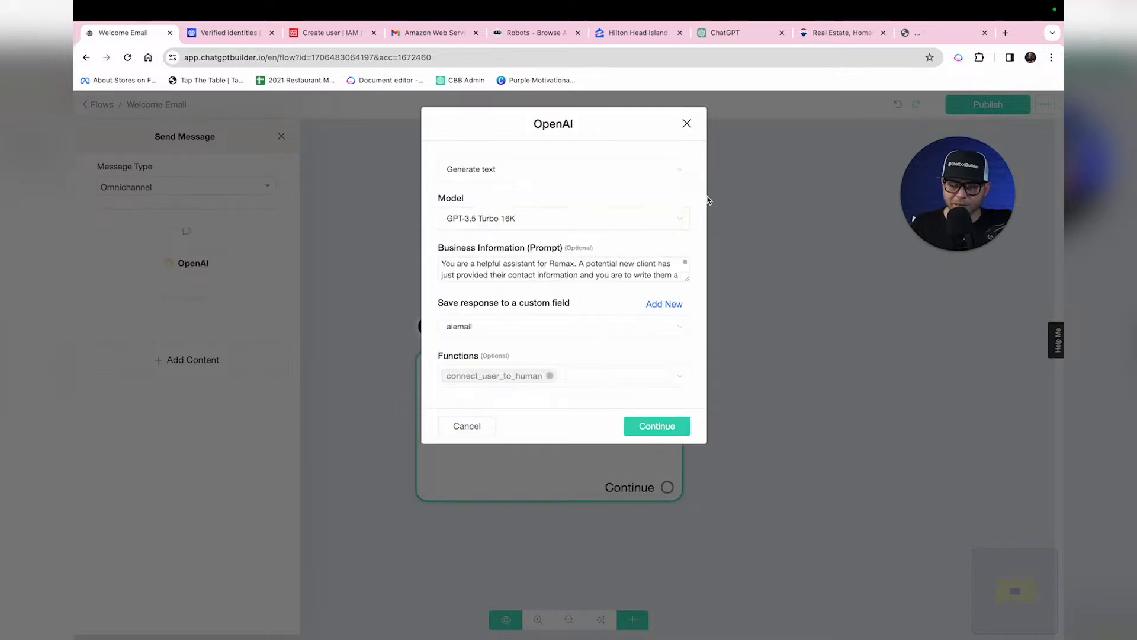
pyautogui.click(549, 376)
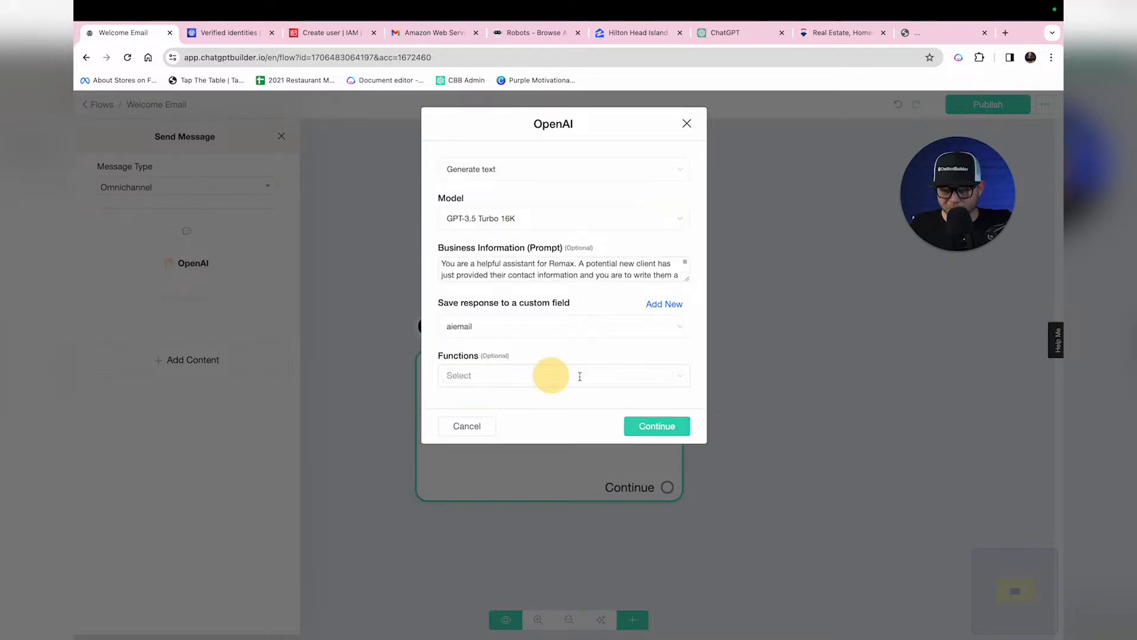
pyautogui.click(681, 426)
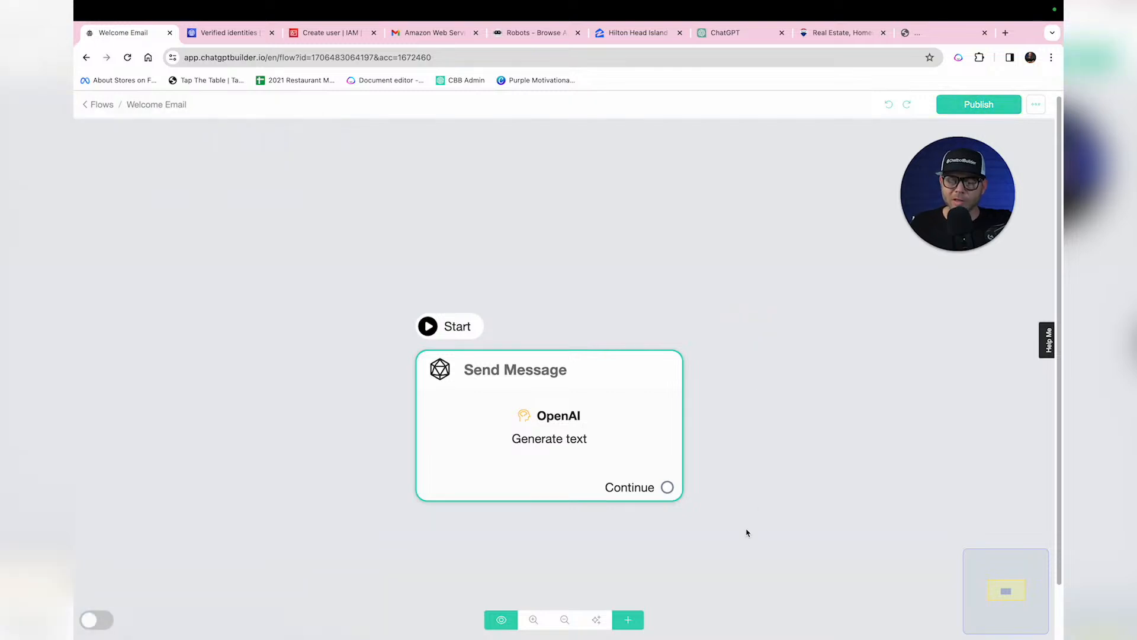
# Step: Add a Send Email step and connect Send Message to it
pyautogui.moveTo(594, 453); pyautogui.dragTo(396, 453)
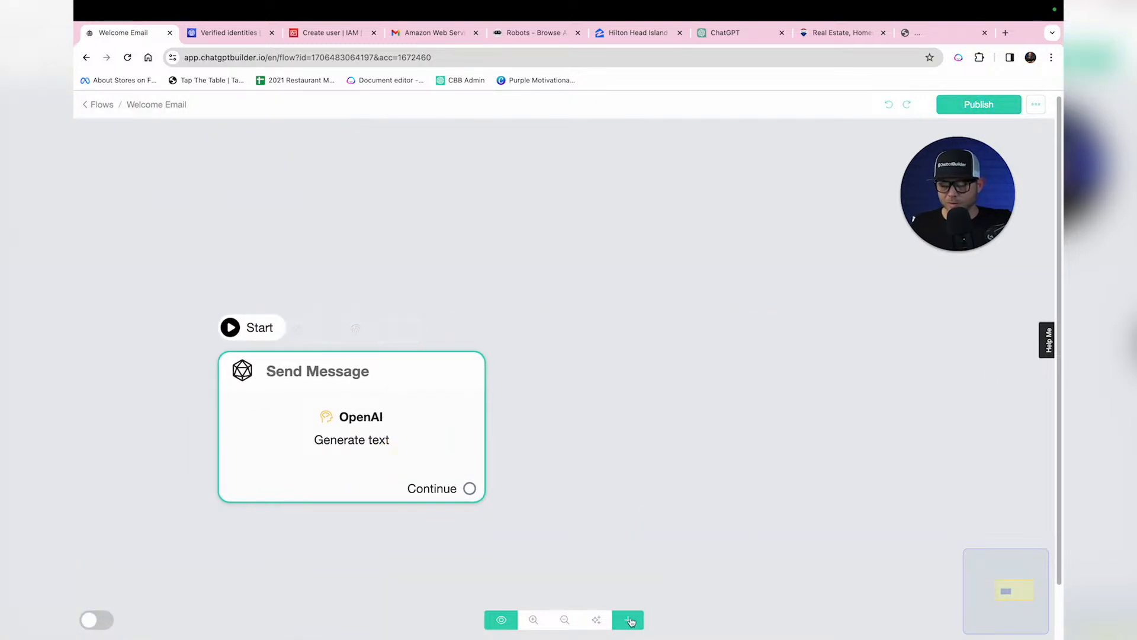
pyautogui.click(628, 619)
pyautogui.click(661, 518)
pyautogui.moveTo(749, 515); pyautogui.dragTo(661, 295)
pyautogui.scroll(-3, 540, 420)
pyautogui.moveTo(647, 360); pyautogui.dragTo(695, 371)
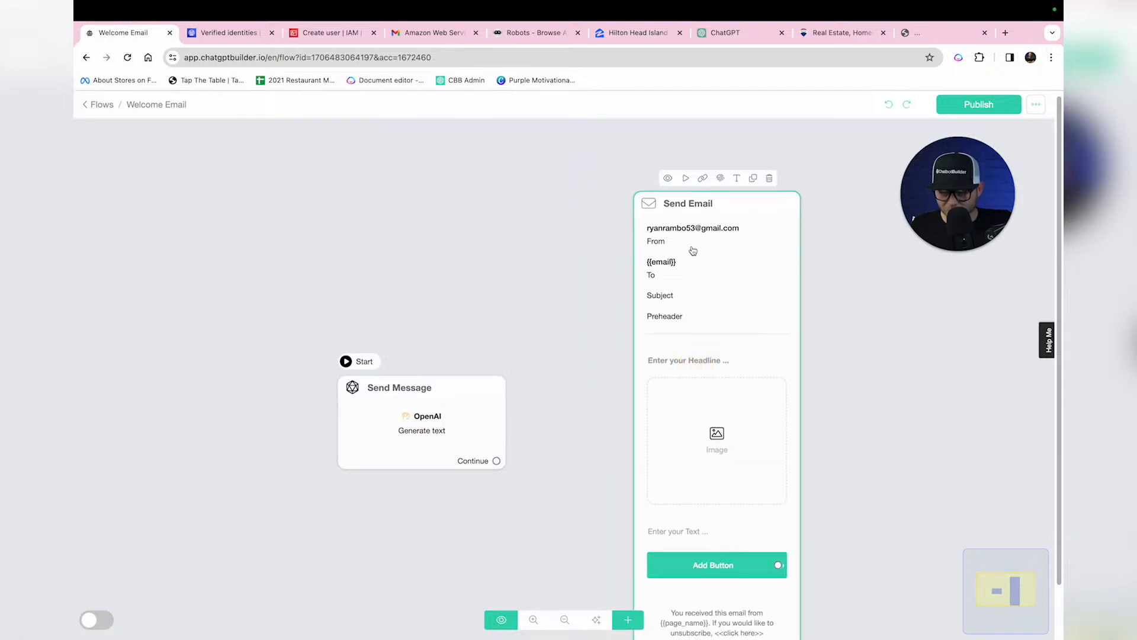
pyautogui.scroll(1, 695, 237)
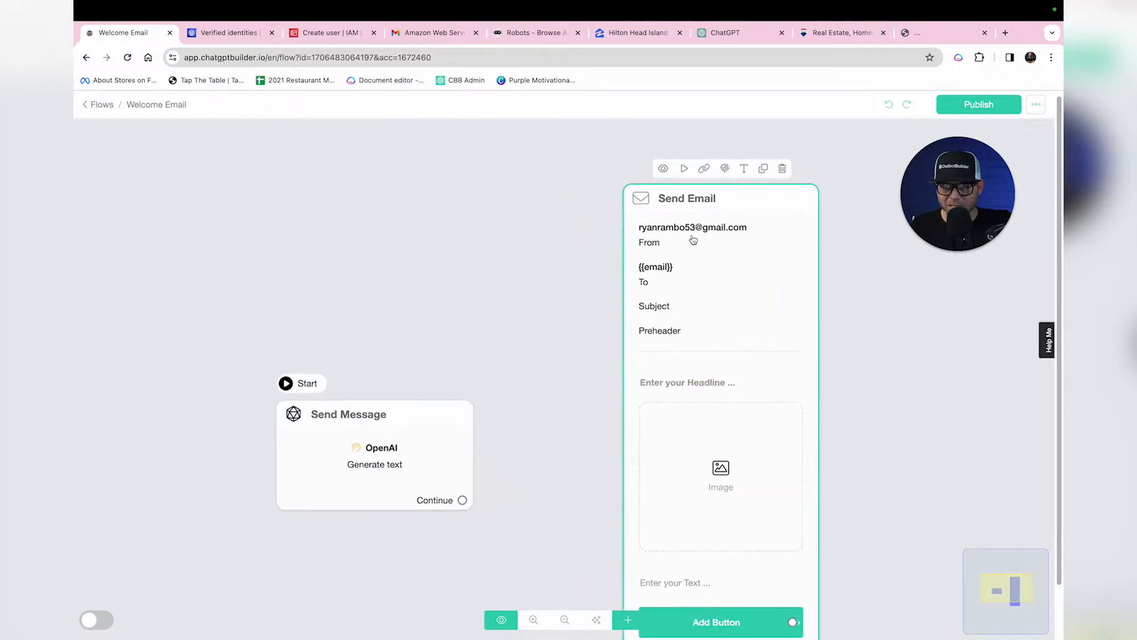
pyautogui.moveTo(467, 503); pyautogui.dragTo(645, 457)
pyautogui.scroll(-3, 558, 460)
pyautogui.scroll(3, 558, 460)
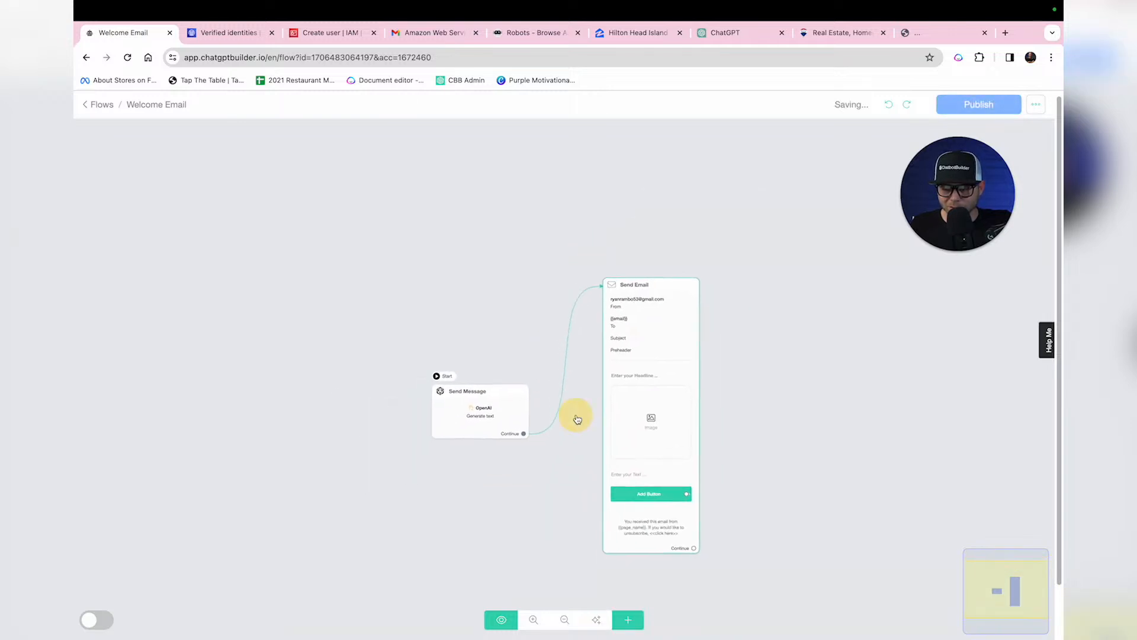
pyautogui.moveTo(496, 420); pyautogui.dragTo(508, 346)
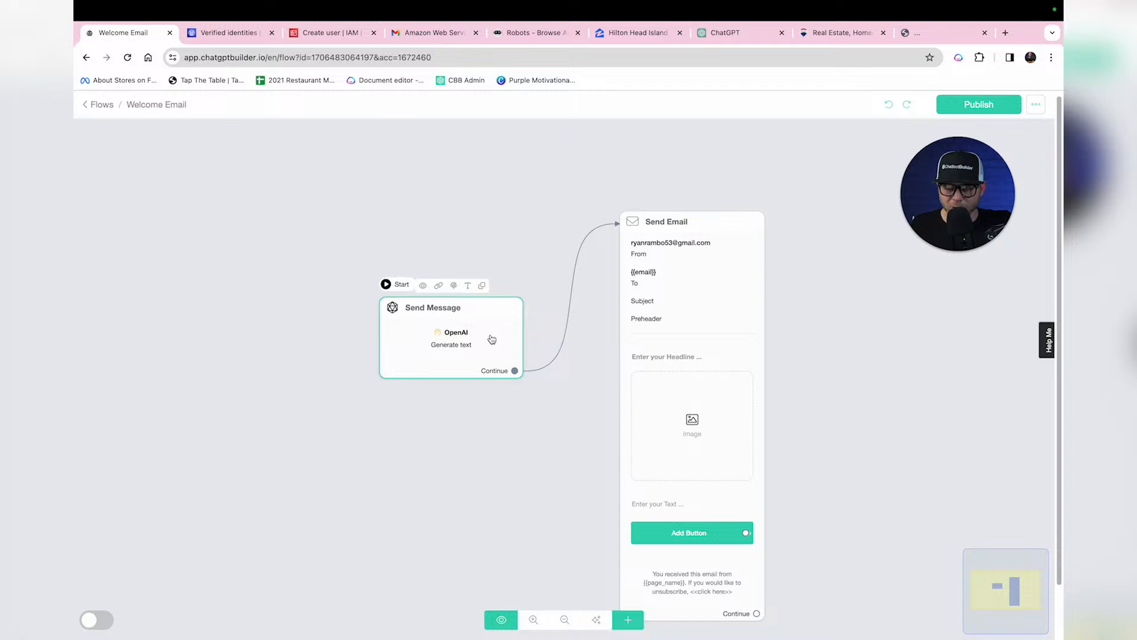
# Step: Set subject 'Thanks for Your Interest in ReMax!' and preheader 'We appreciate you, {{first_name}}!'
pyautogui.click(699, 338)
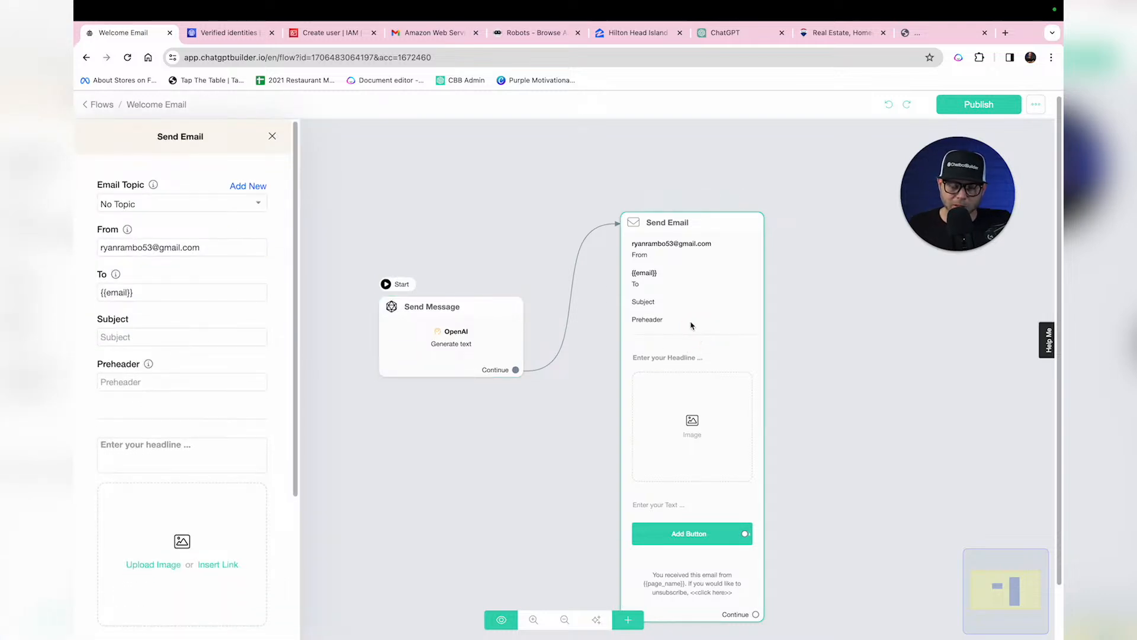
pyautogui.click(244, 337)
pyautogui.write('Thanks fo')
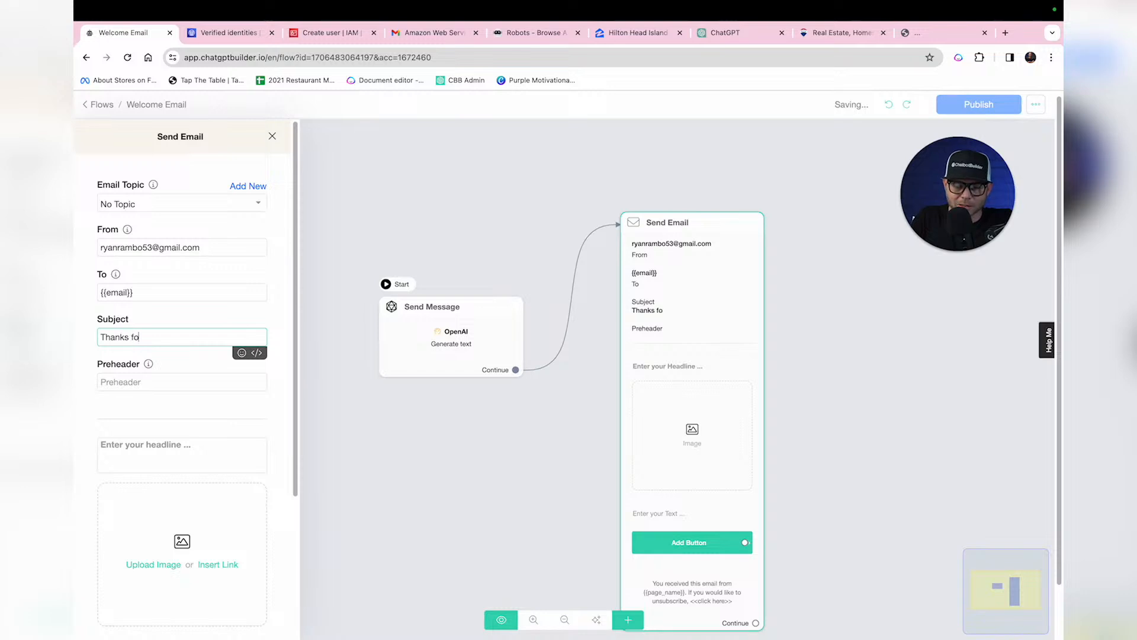
pyautogui.write('r Your Interest in ReMax!')
pyautogui.click(203, 381)
pyautogui.write('We appre')
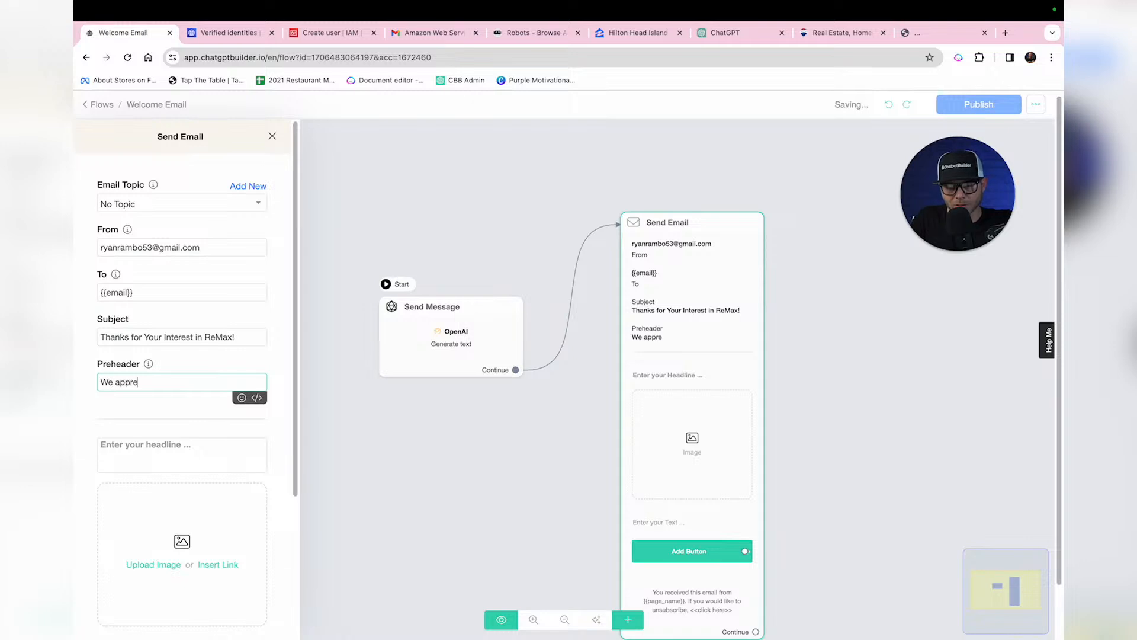
pyautogui.write('ciate you, {fir')
pyautogui.click(228, 400)
pyautogui.write('!')
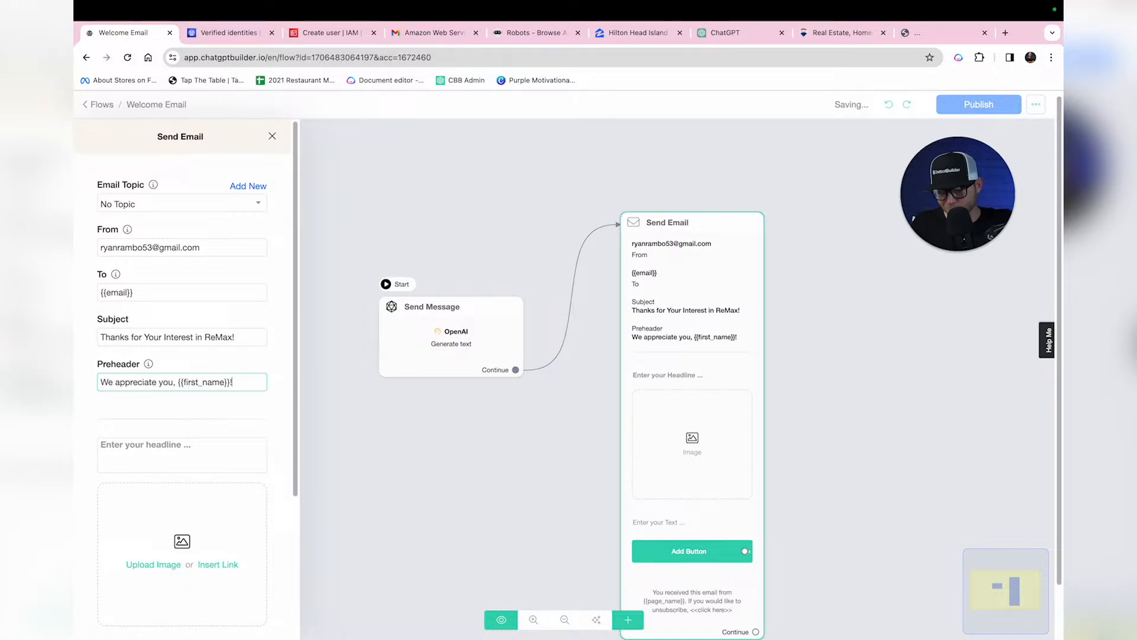
# Step: Set the email headline to 'Welcome to Remax'
pyautogui.click(178, 454)
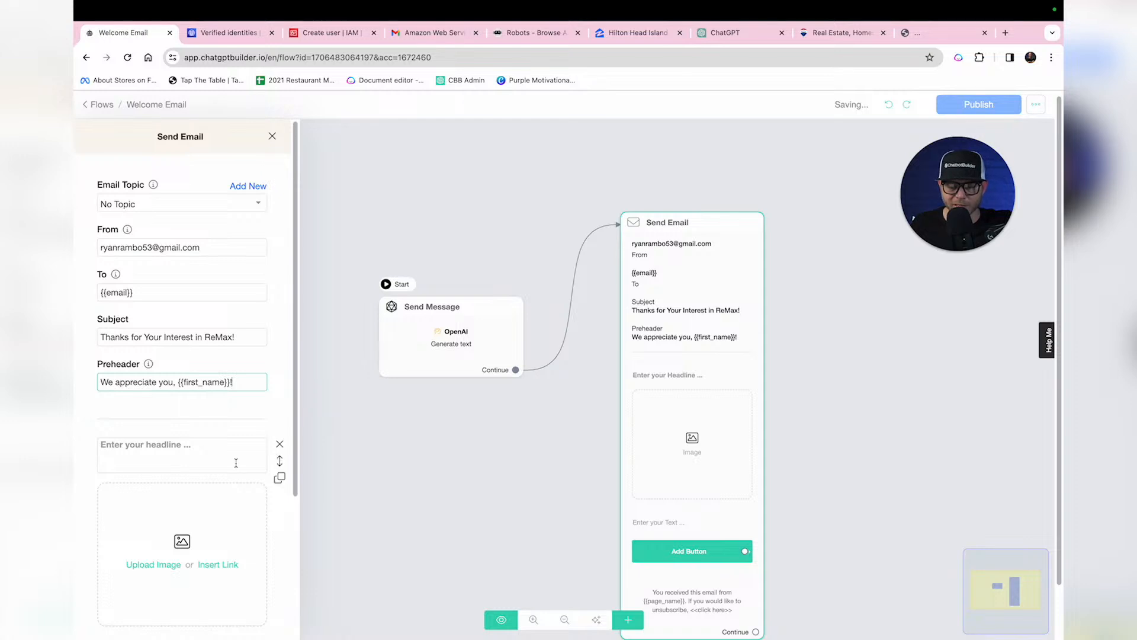
pyautogui.write('Q')
pyautogui.press('BackSpace')
pyautogui.write('Welcome to R')
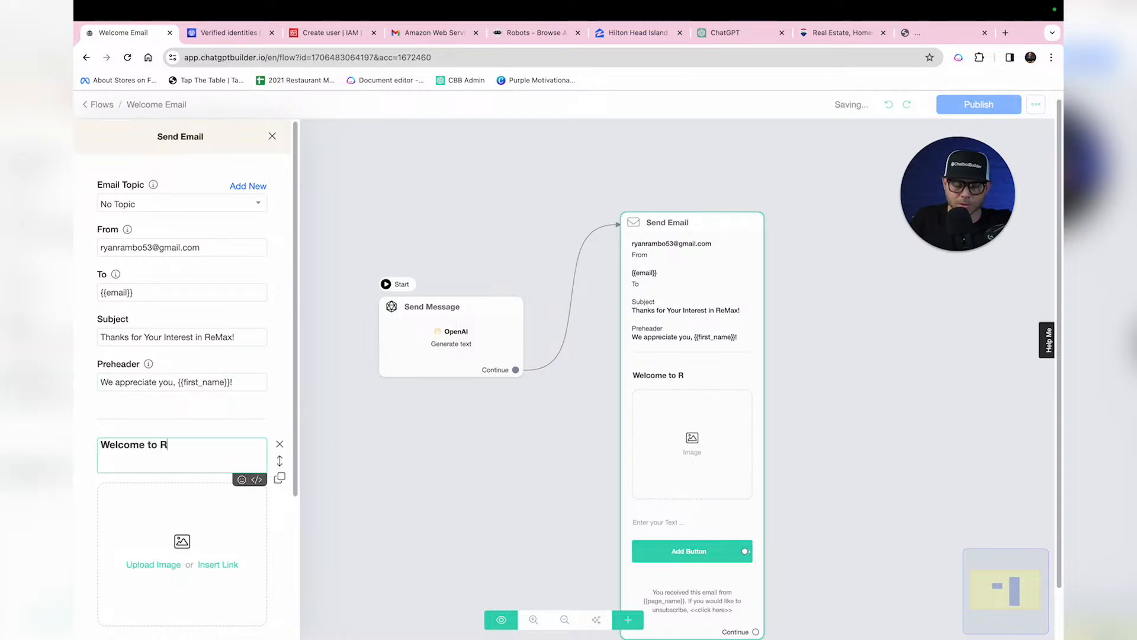
pyautogui.write('emax')
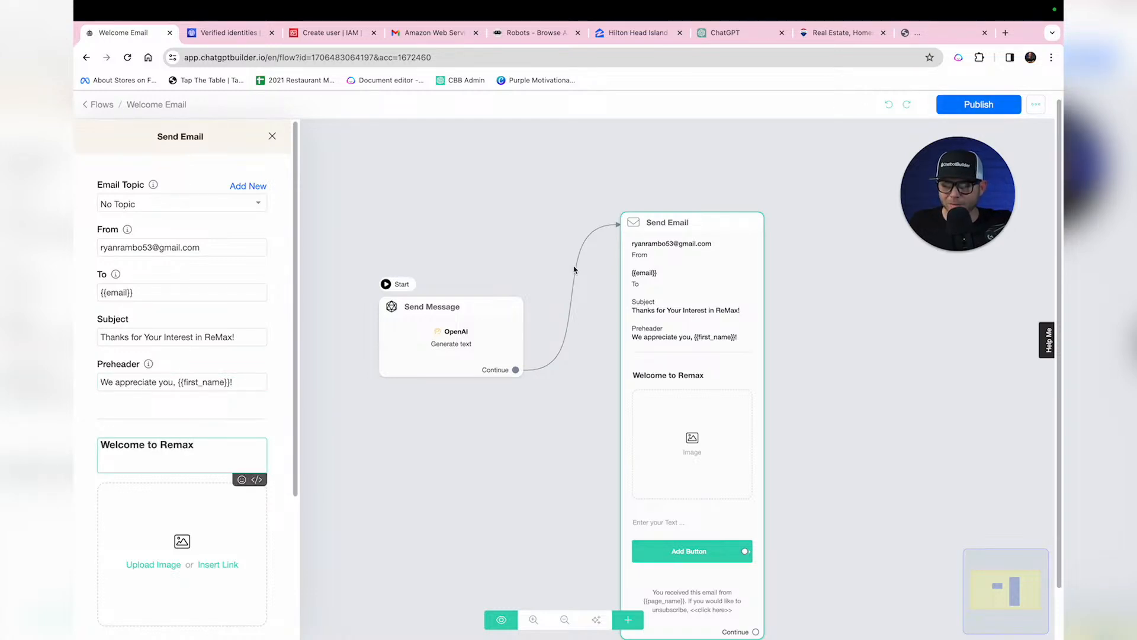
pyautogui.scroll(-3, 229, 406)
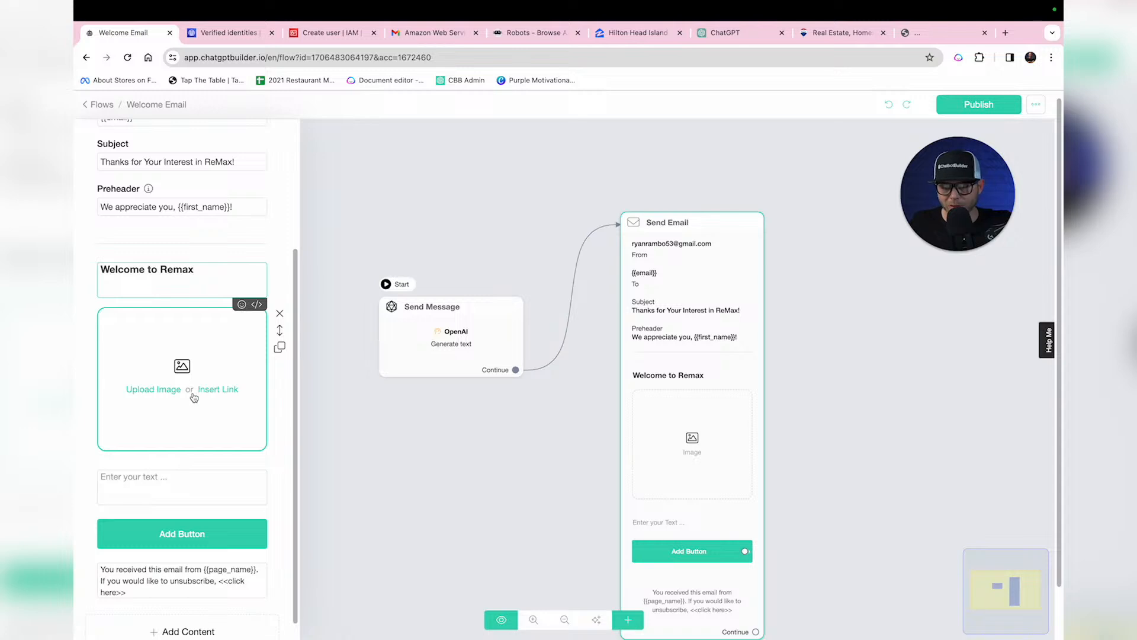
pyautogui.click(452, 372)
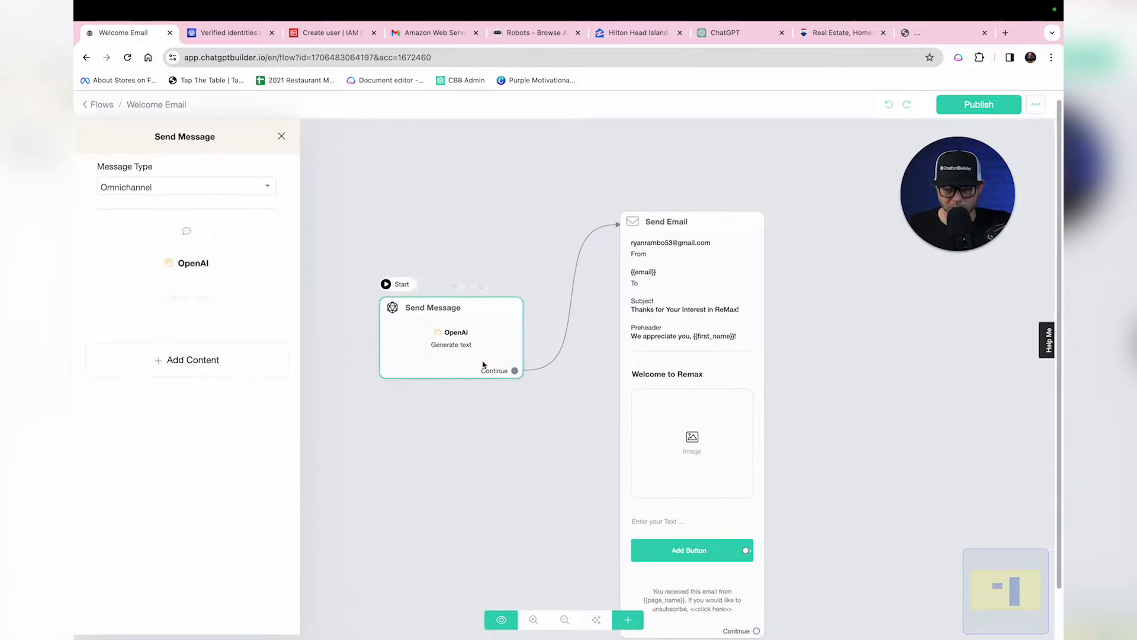
# Step: Add a second OpenAI action set to Generate Image at 1024x1024 (DALL-E 3)
pyautogui.click(226, 371)
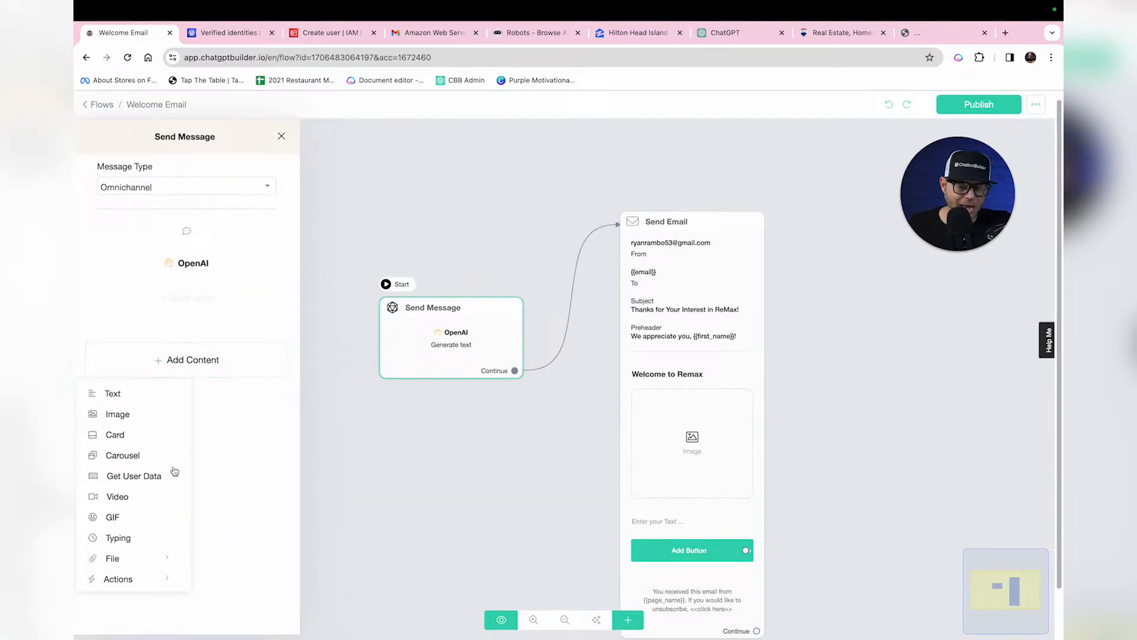
pyautogui.moveTo(138, 584)
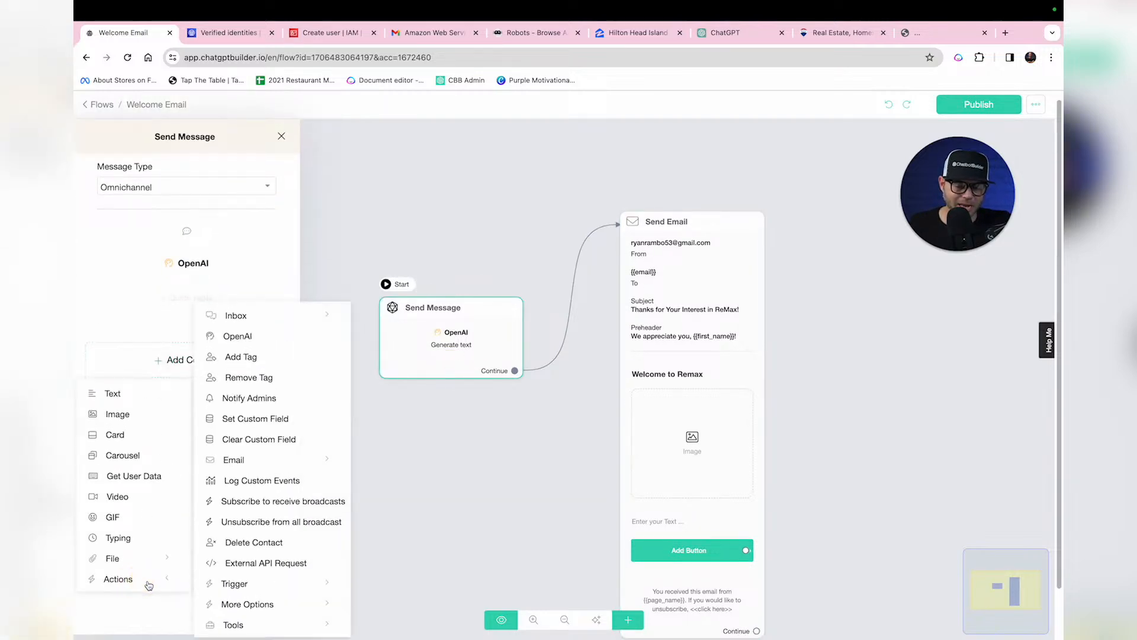
pyautogui.click(238, 337)
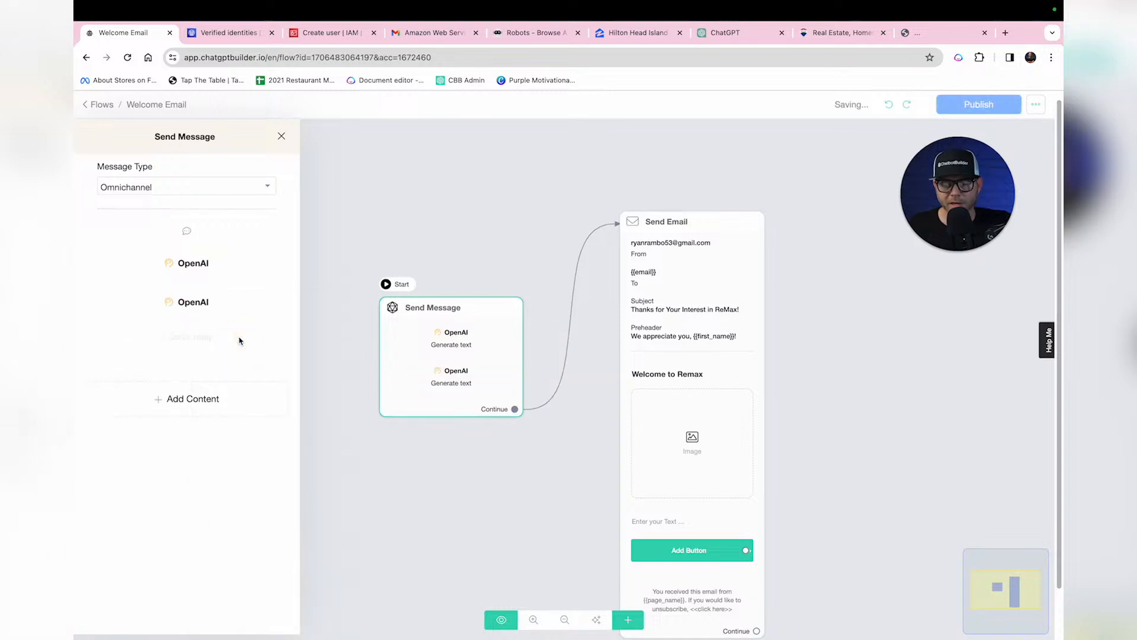
pyautogui.click(196, 304)
pyautogui.click(501, 172)
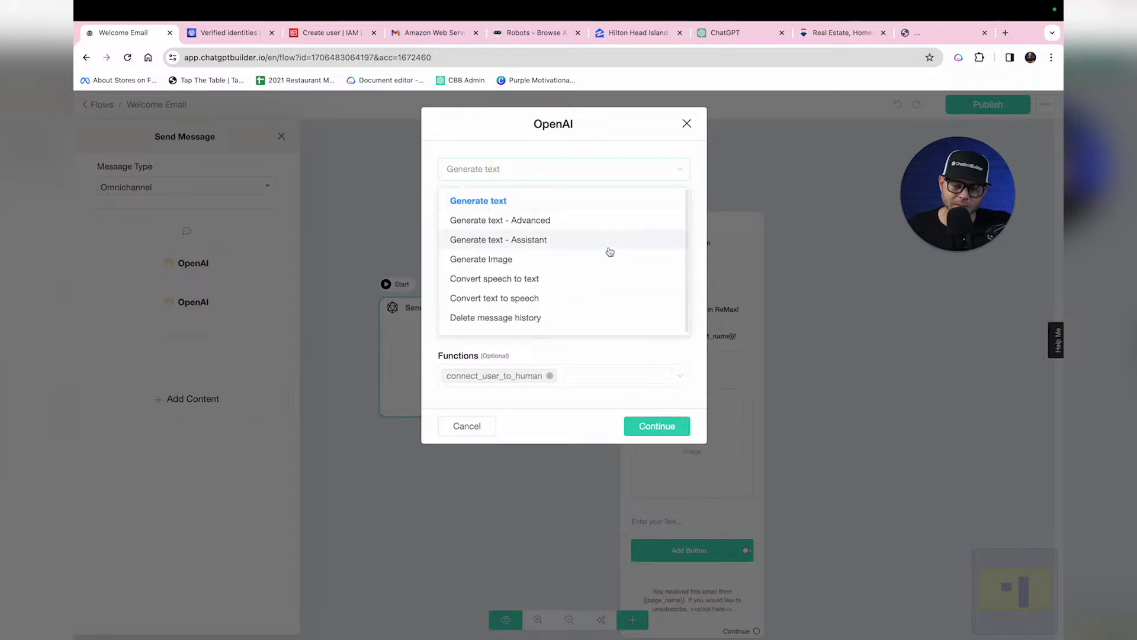
pyautogui.click(511, 261)
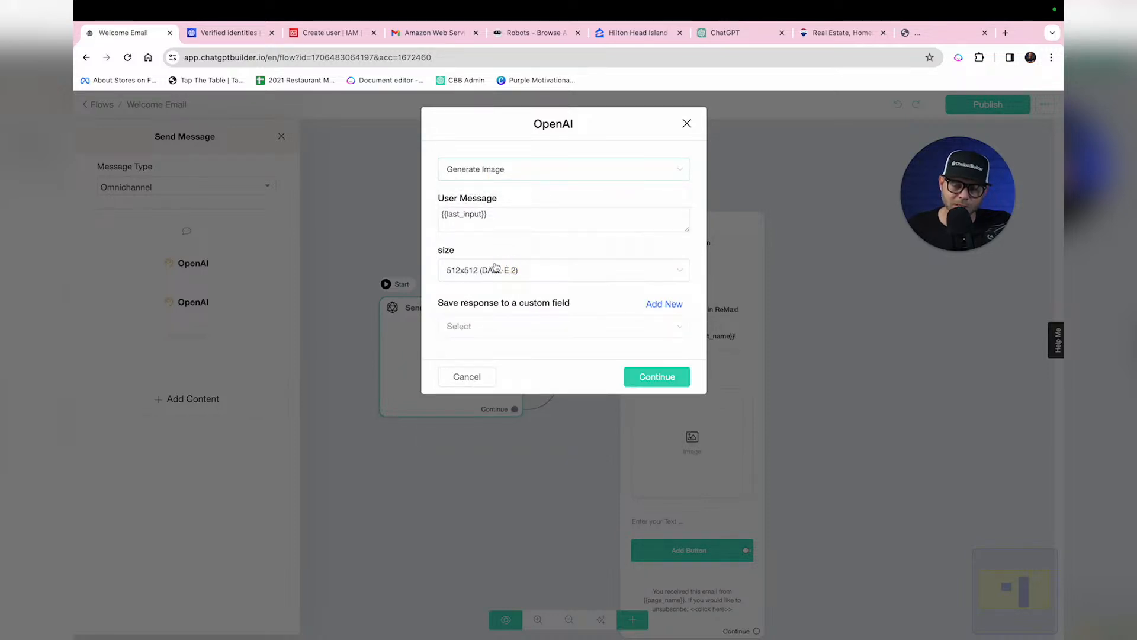
pyautogui.click(552, 271)
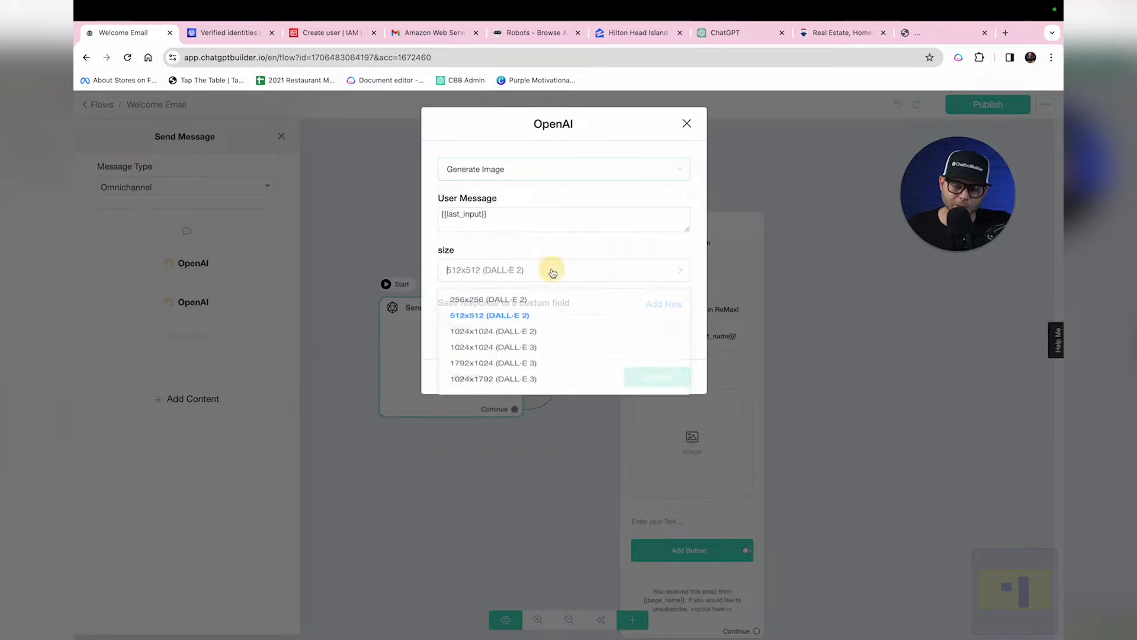
pyautogui.click(585, 360)
# Step: Save the generated image into a new custom field named aiimage
pyautogui.click(512, 329)
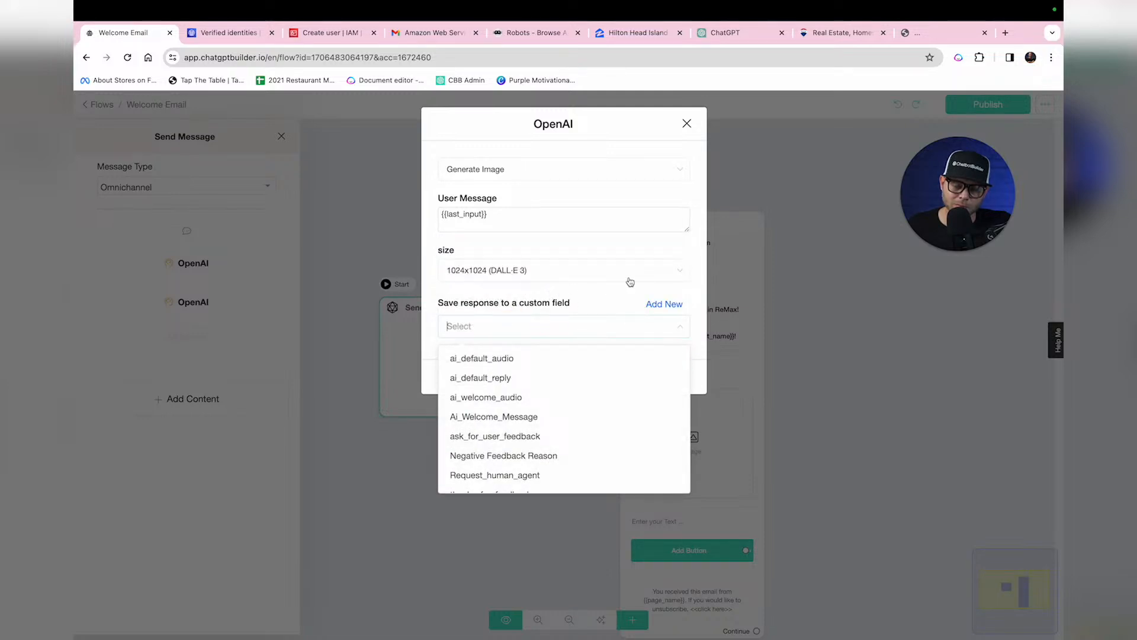
pyautogui.click(661, 290)
pyautogui.scroll(-3, 579, 452)
pyautogui.scroll(3, 592, 439)
pyautogui.click(663, 304)
pyautogui.write('aiimage')
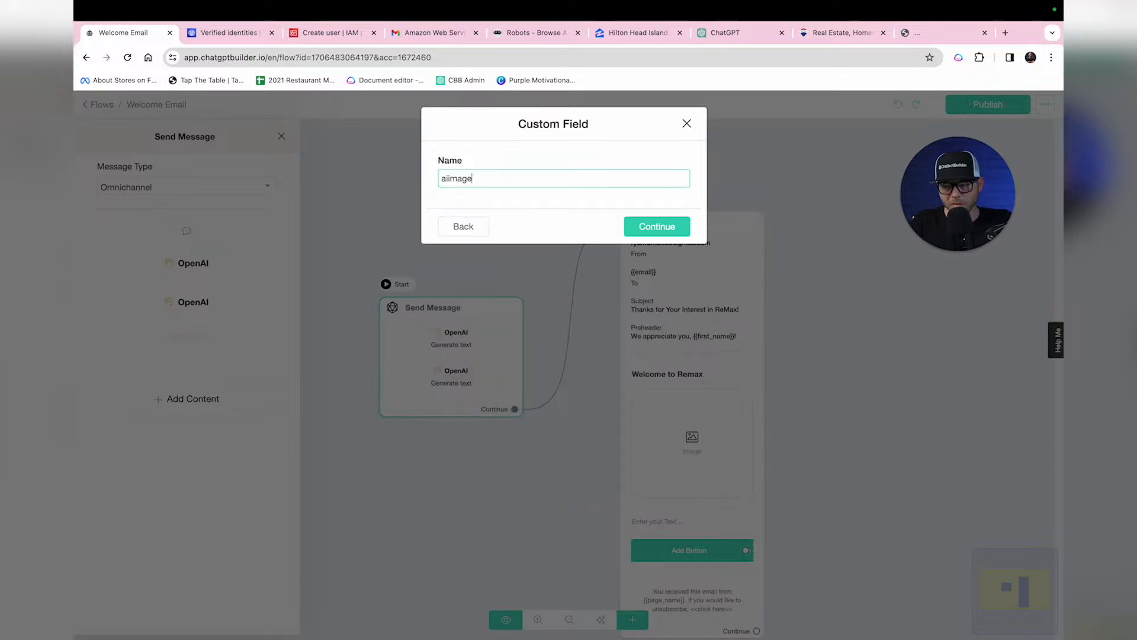
pyautogui.click(680, 230)
# Step: Replace the User Message with a prompt for a real-estate welcome image for {{first_name}}
pyautogui.hotkey('ctrl', 'a')
pyautogui.press('BackSpace')
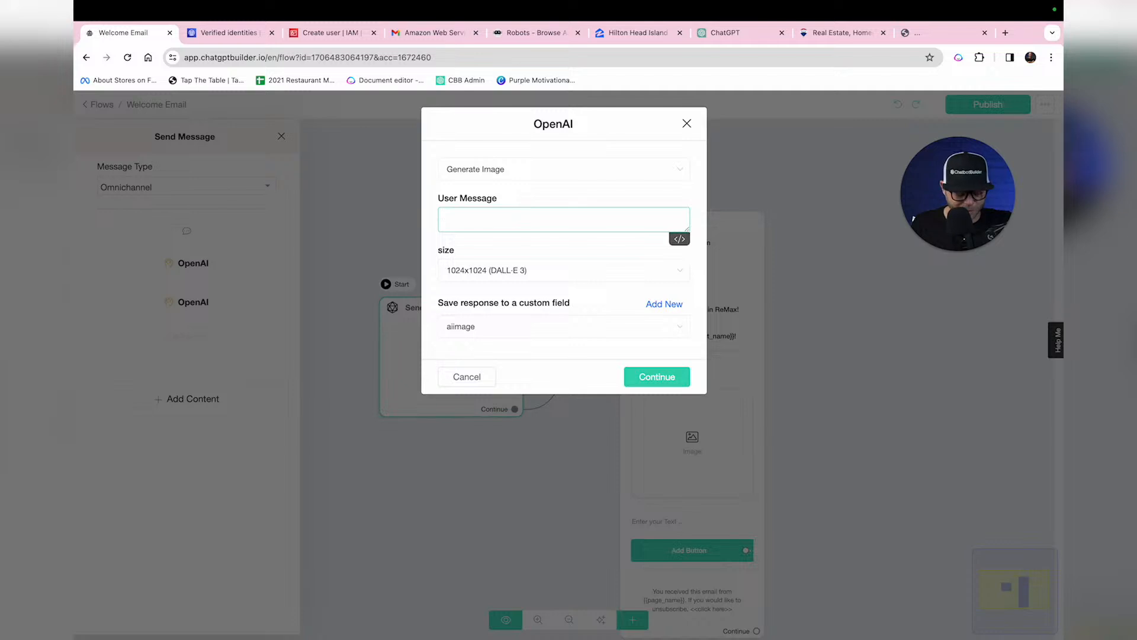
pyautogui.write('Make')
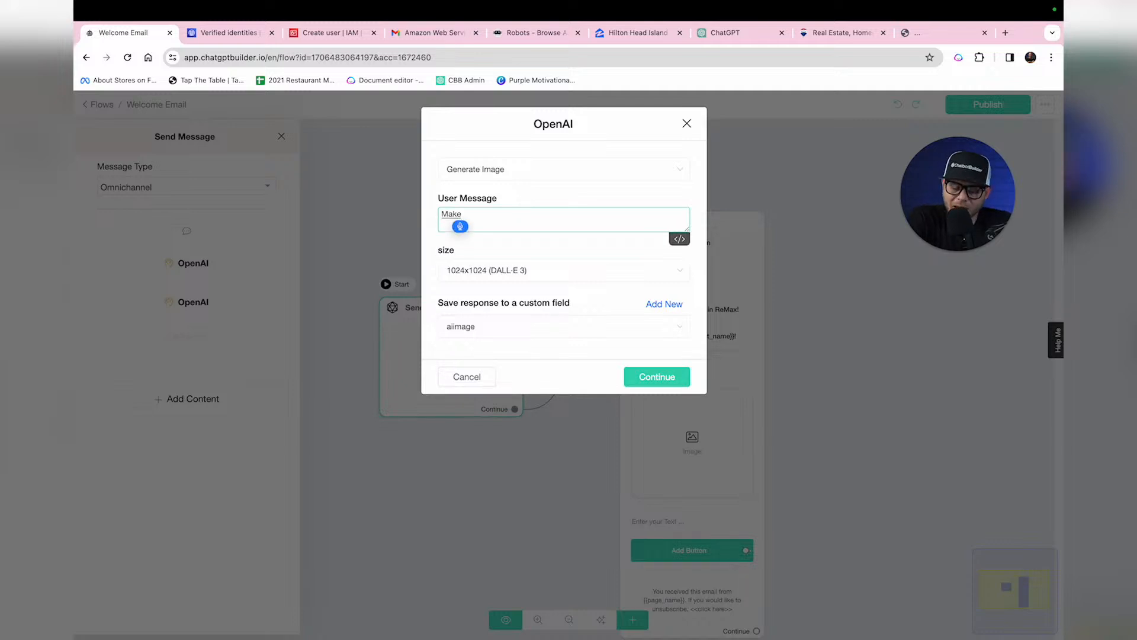
pyautogui.write(' a welcome message for {{first_name}} that')
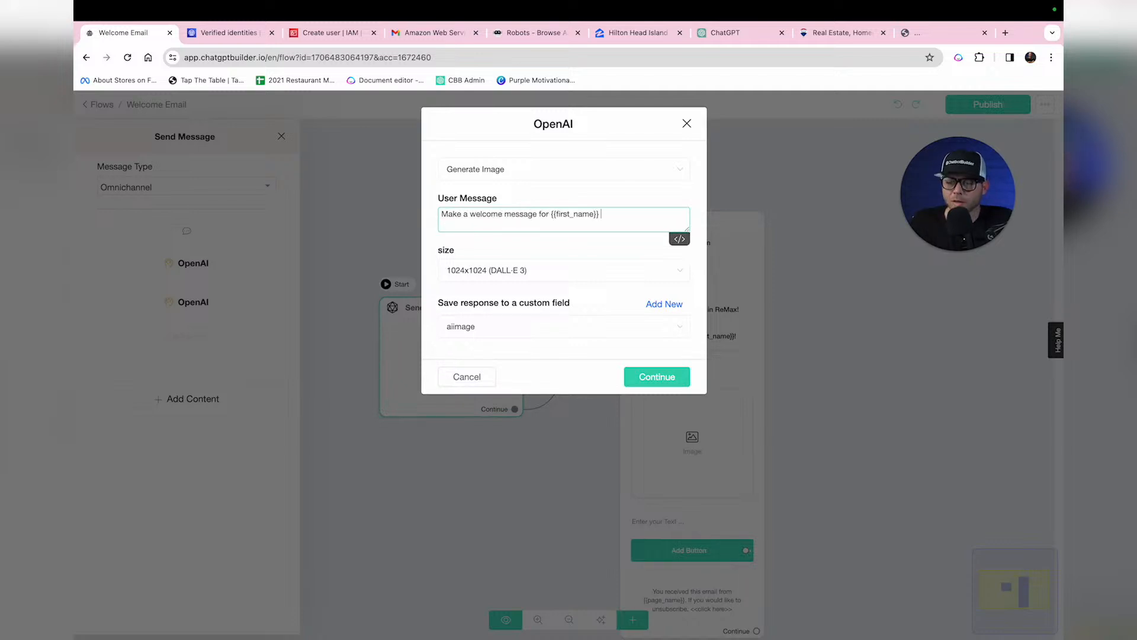
pyautogui.write(' is related to')
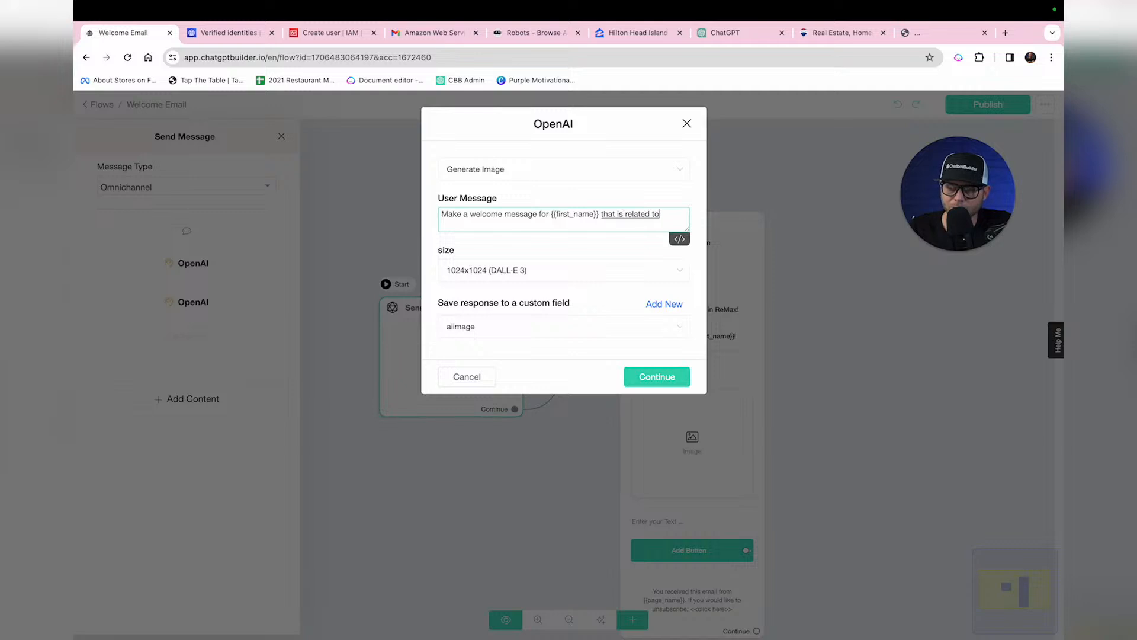
pyautogui.write(' joining the real estate newsletter from ReMax.')
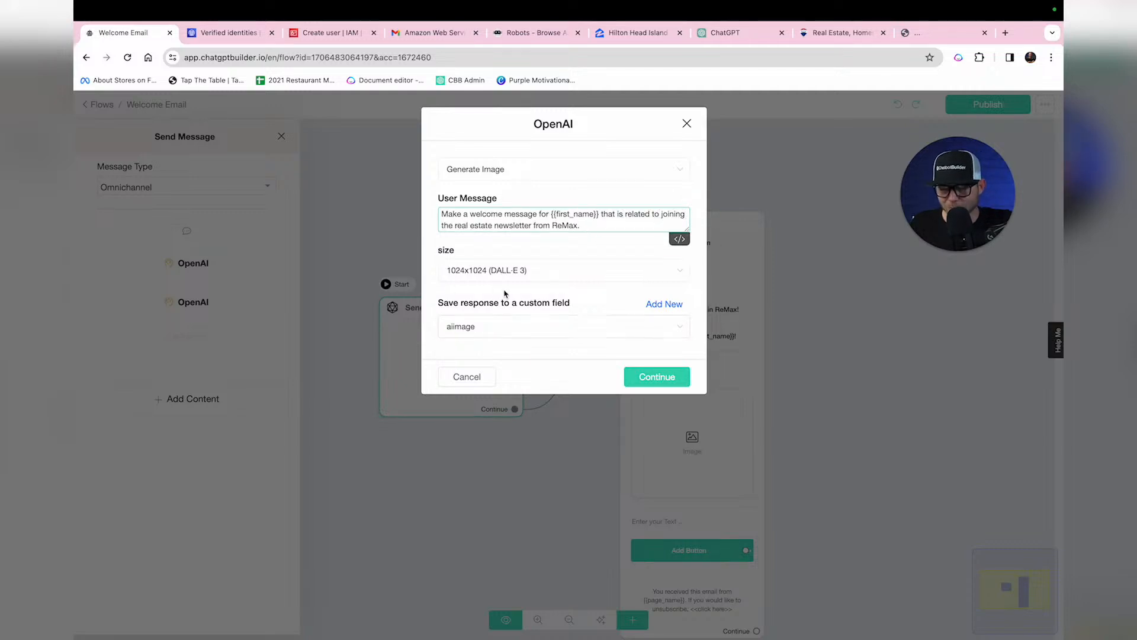
# Step: Confirm the image action and set the welcome email's image link to {{aiimage}}
pyautogui.click(663, 379)
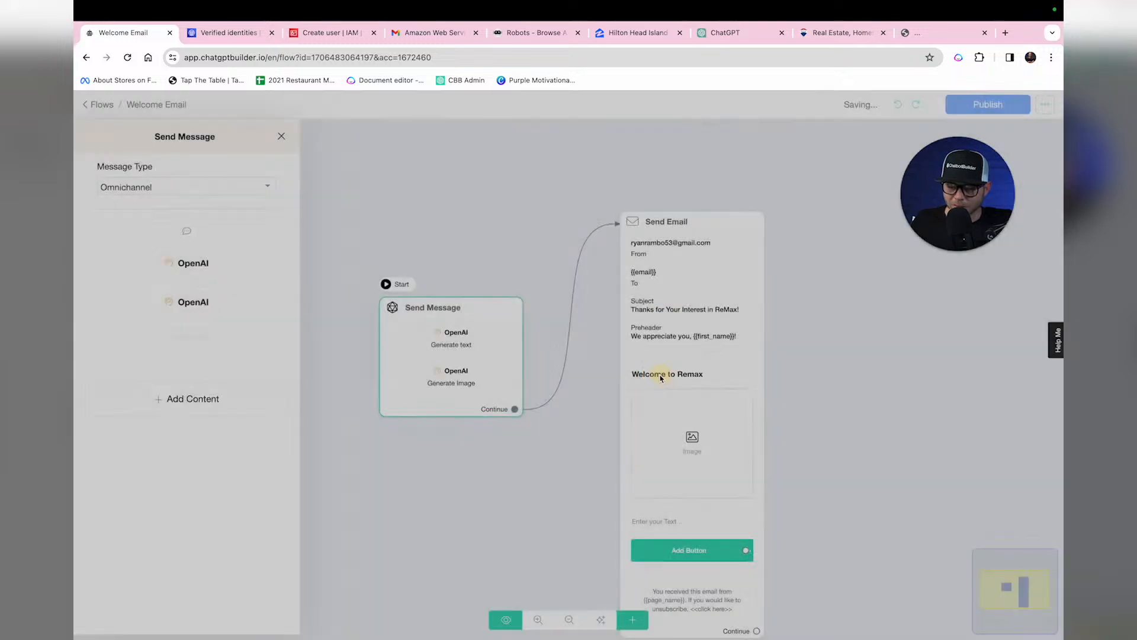
pyautogui.click(817, 213)
pyautogui.click(699, 243)
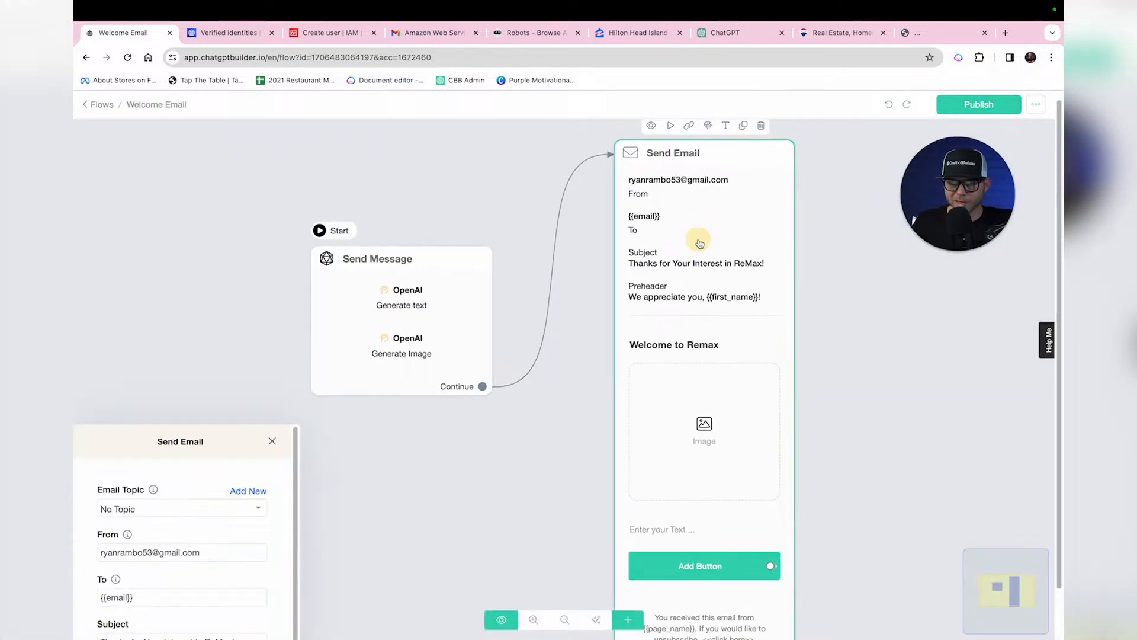
pyautogui.scroll(-1, 170, 444)
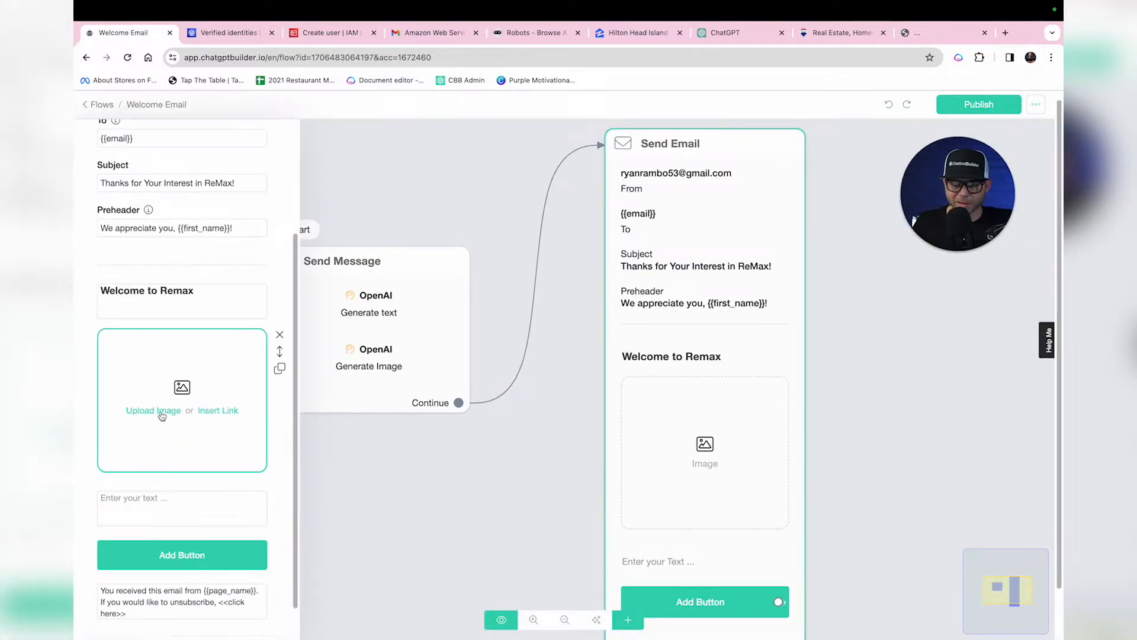
pyautogui.click(218, 411)
pyautogui.click(197, 419)
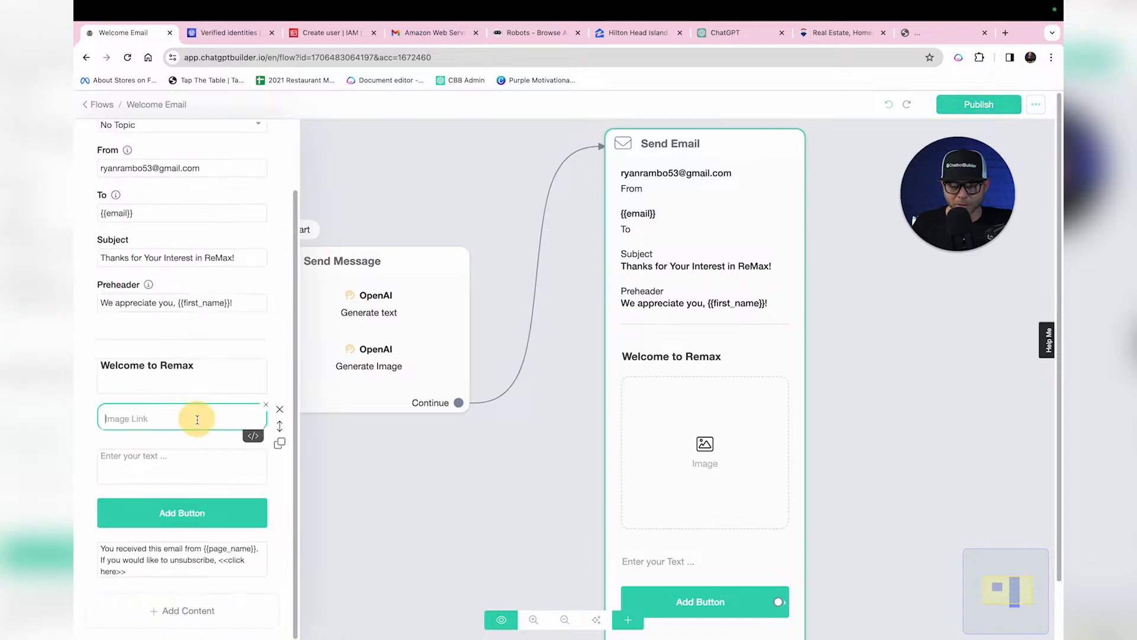
pyautogui.click(253, 435)
pyautogui.scroll(-5, 237, 459)
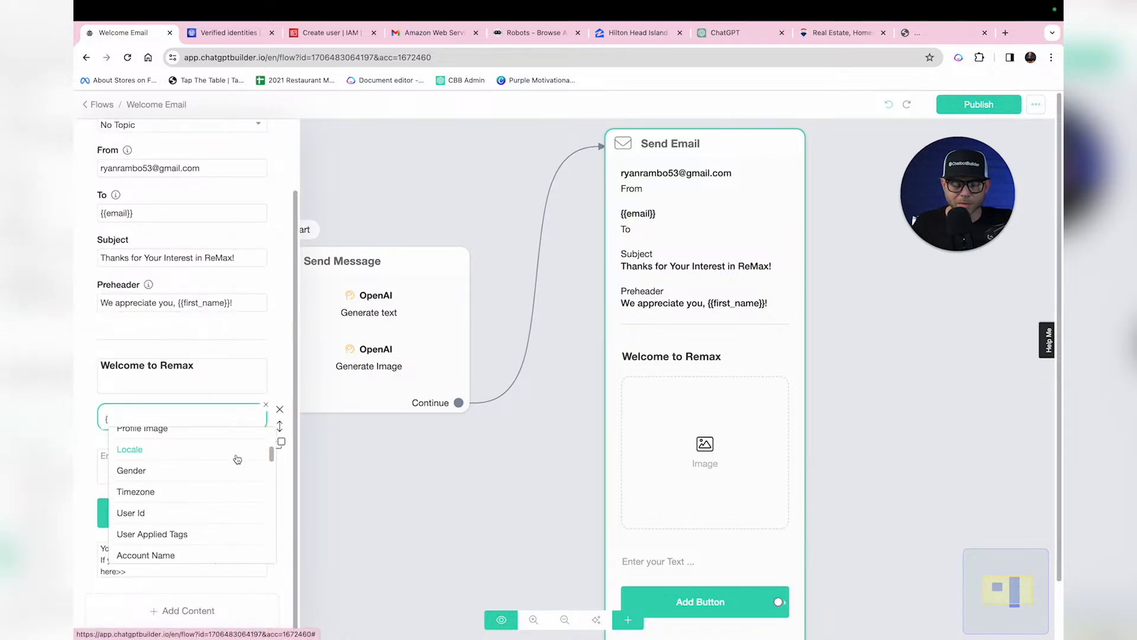
pyautogui.scroll(-10, 228, 468)
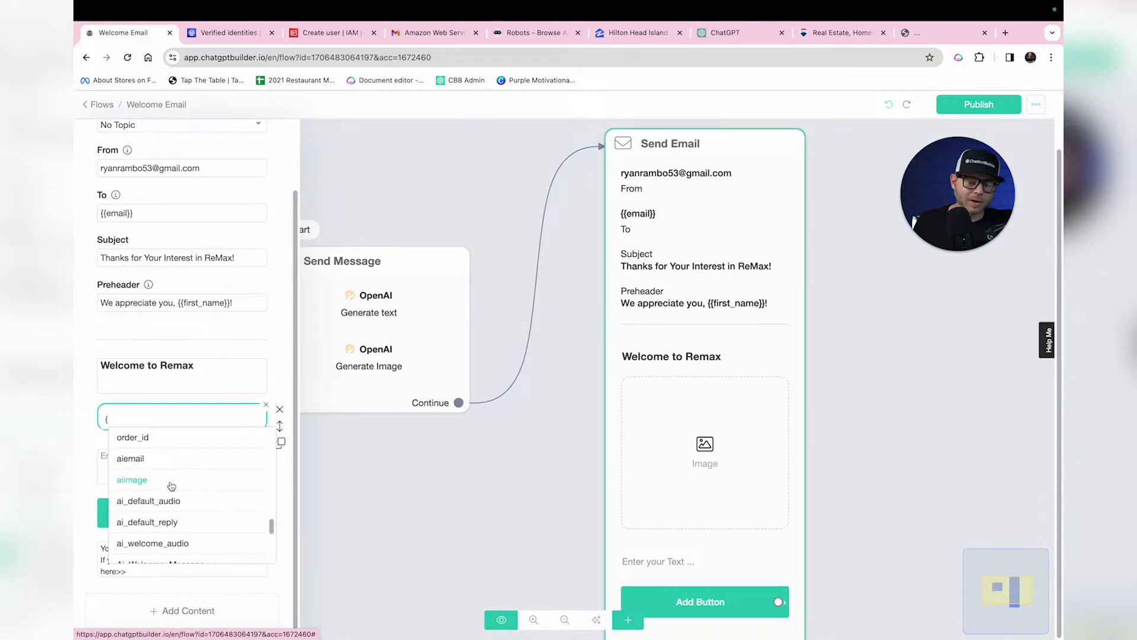
pyautogui.click(180, 479)
# Step: Insert the {{aiemail}} field into the email's body text
pyautogui.click(189, 470)
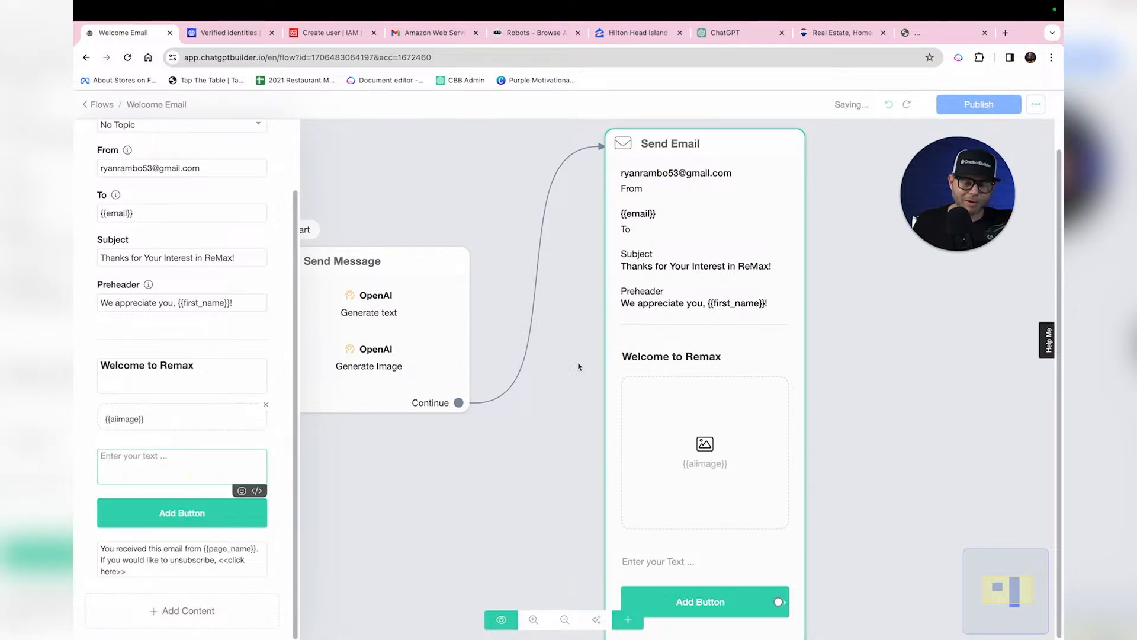
pyautogui.write('{')
pyautogui.scroll(-3, 140, 513)
pyautogui.scroll(-10, 140, 512)
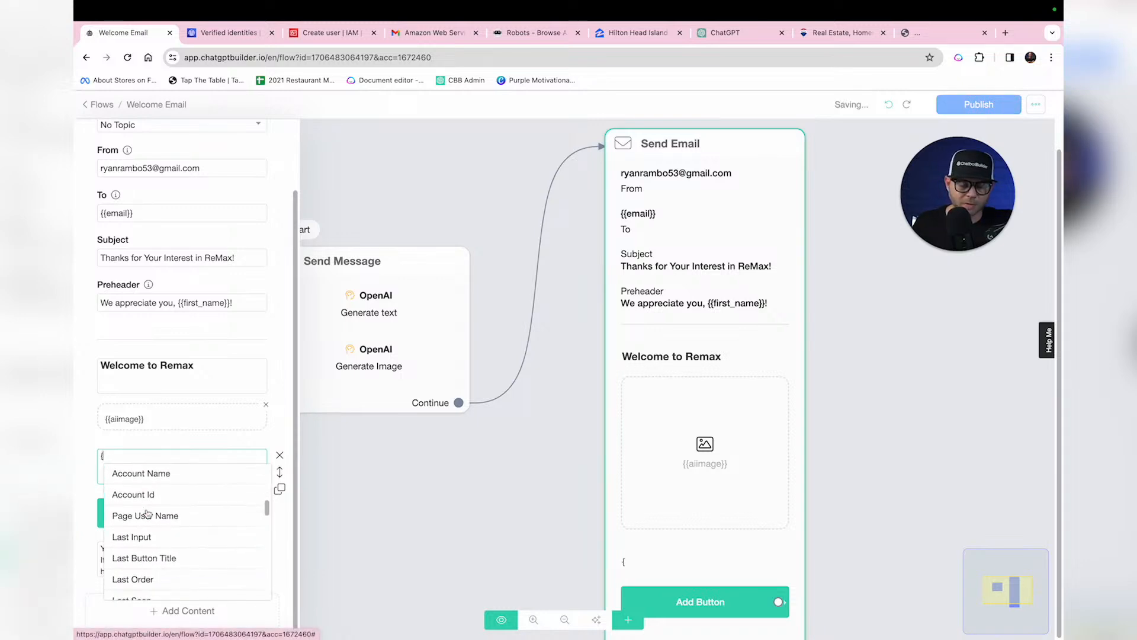
pyautogui.scroll(2, 146, 513)
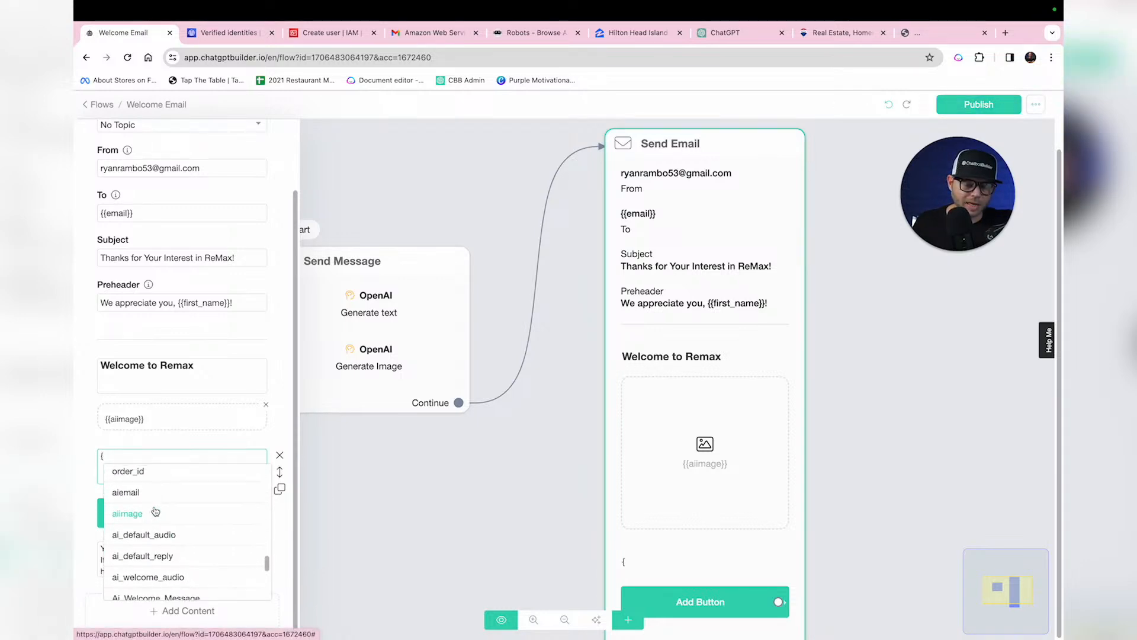
pyautogui.click(151, 490)
pyautogui.click(204, 514)
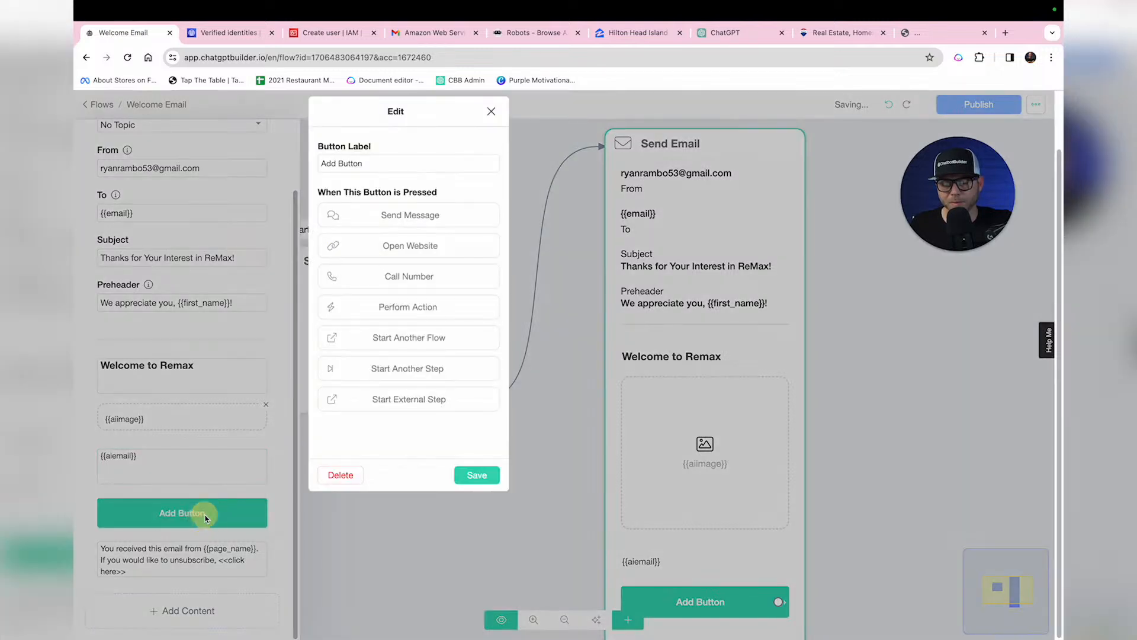
pyautogui.click(838, 34)
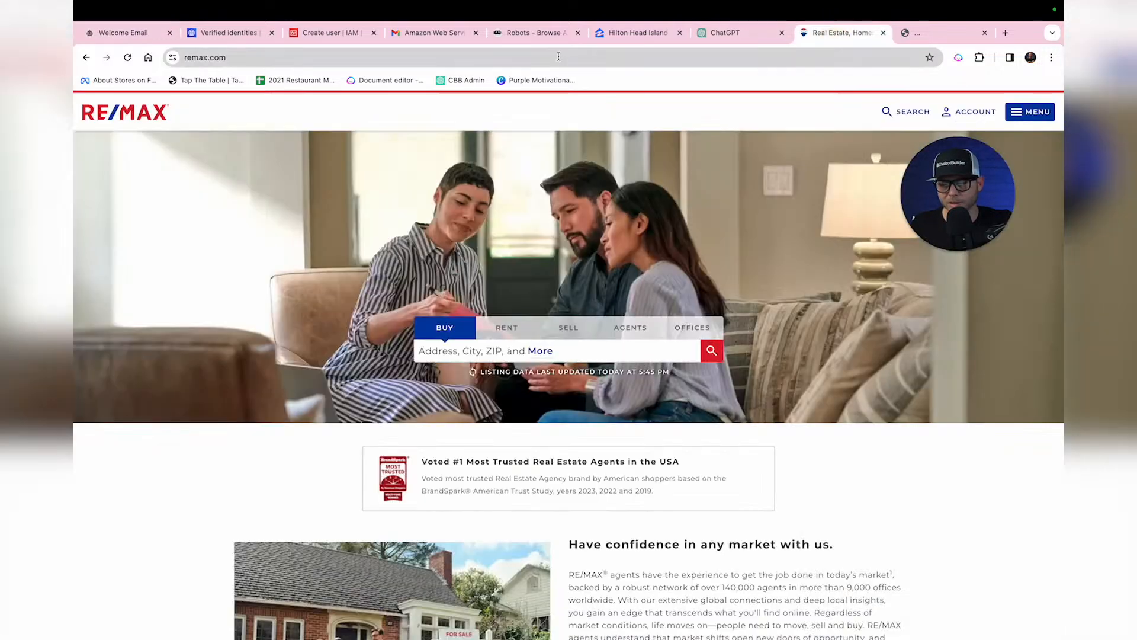
pyautogui.tripleClick(715, 57)
pyautogui.press('super+c')
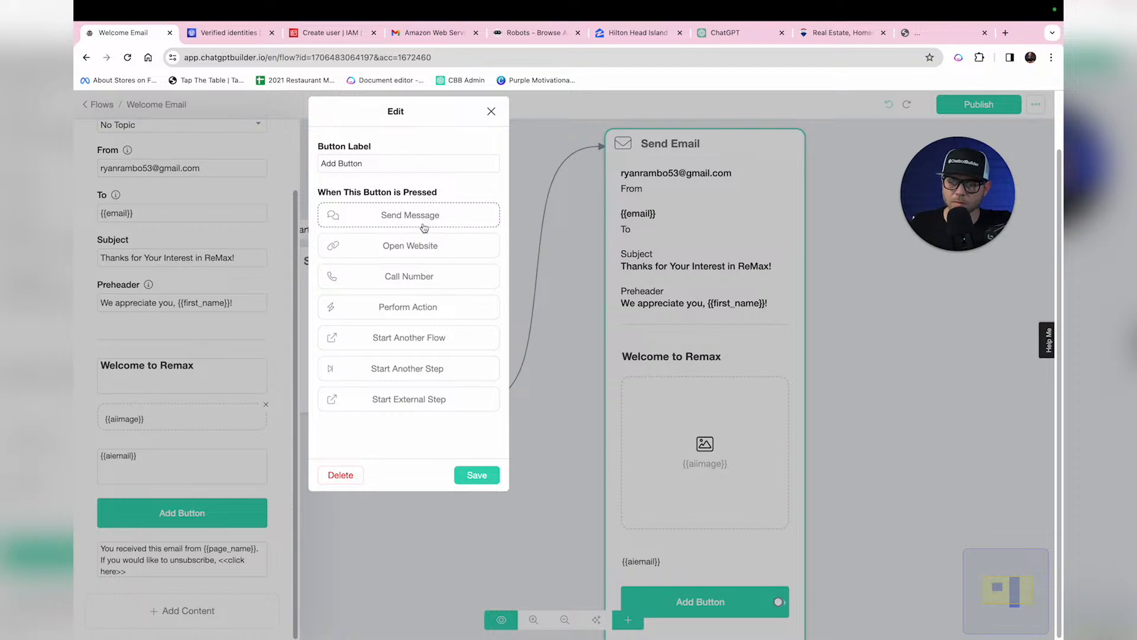
pyautogui.tripleClick(392, 164)
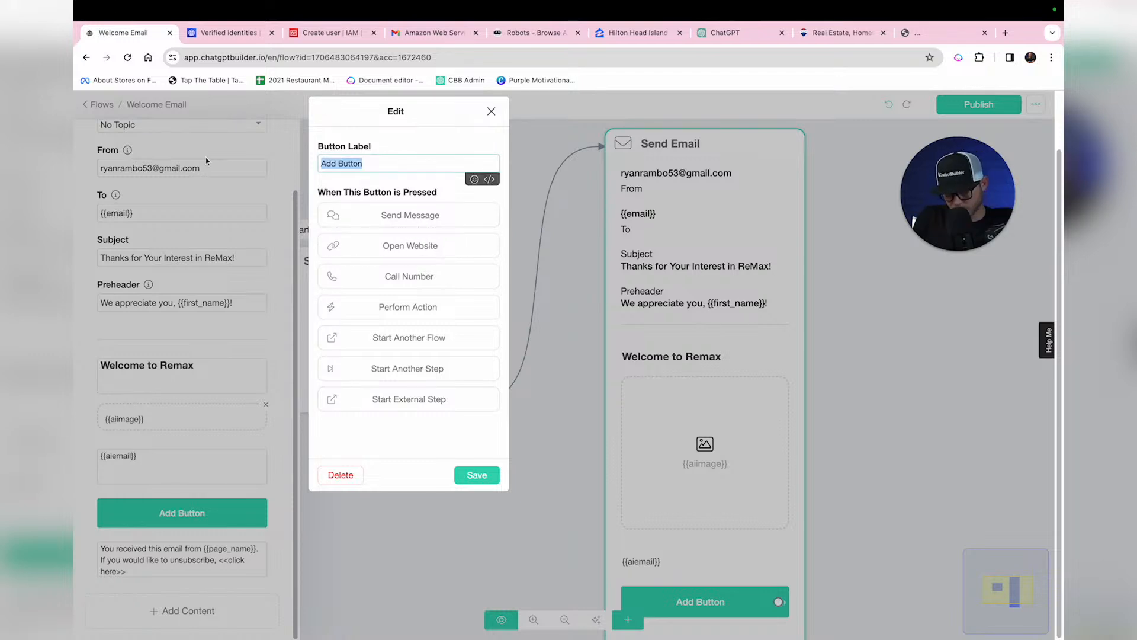
pyautogui.write('Visit Webste')
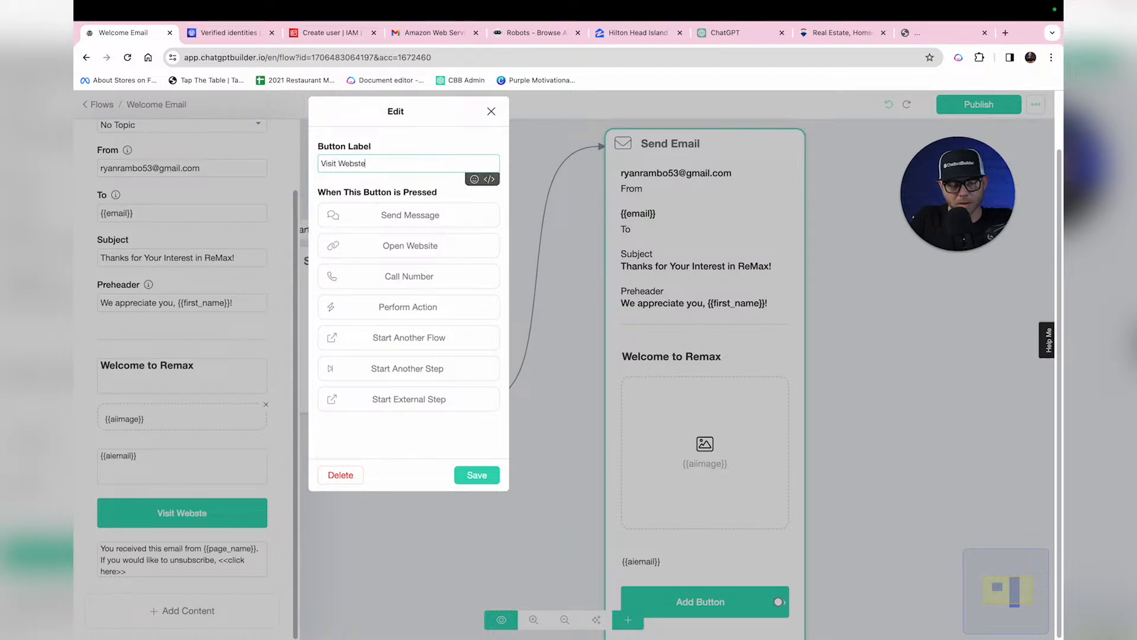
pyautogui.press('BackSpace')
pyautogui.press('BackSpace')
pyautogui.write('ite')
pyautogui.click(396, 246)
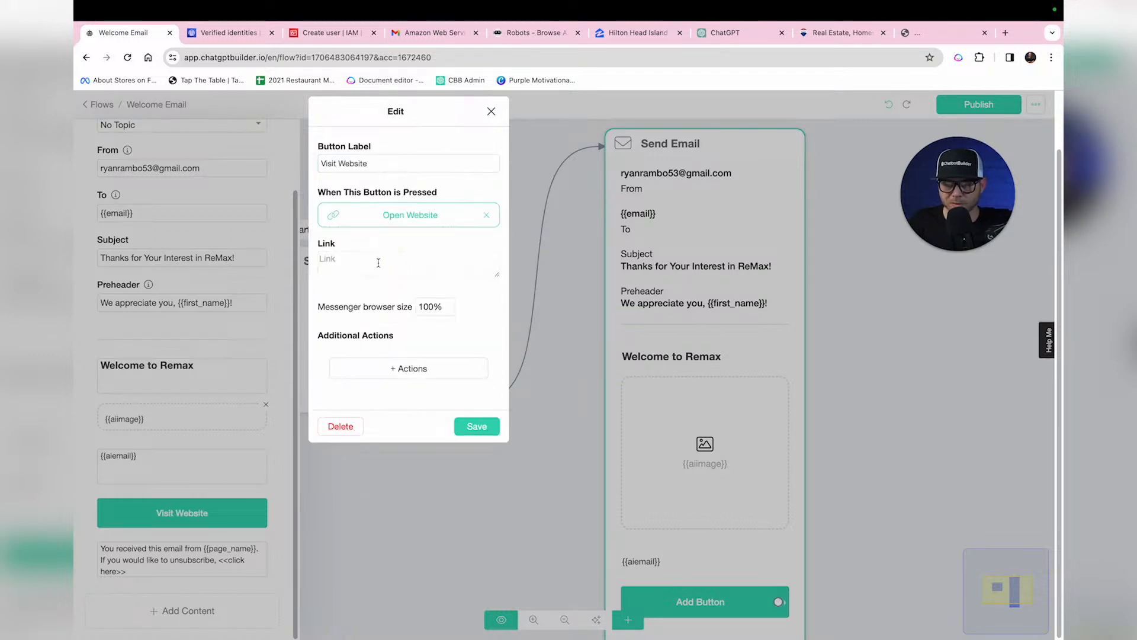
pyautogui.click(378, 262)
pyautogui.press('super+v')
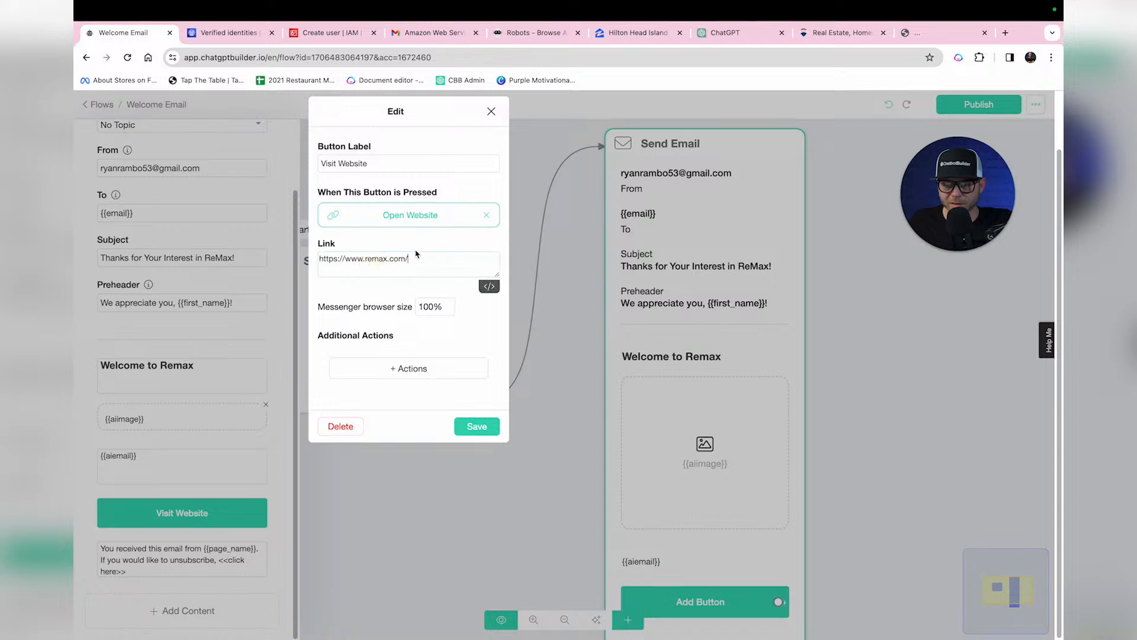
# Step: Tag button clickers 'Clicked Welcome Email' and save the button settings
pyautogui.click(415, 368)
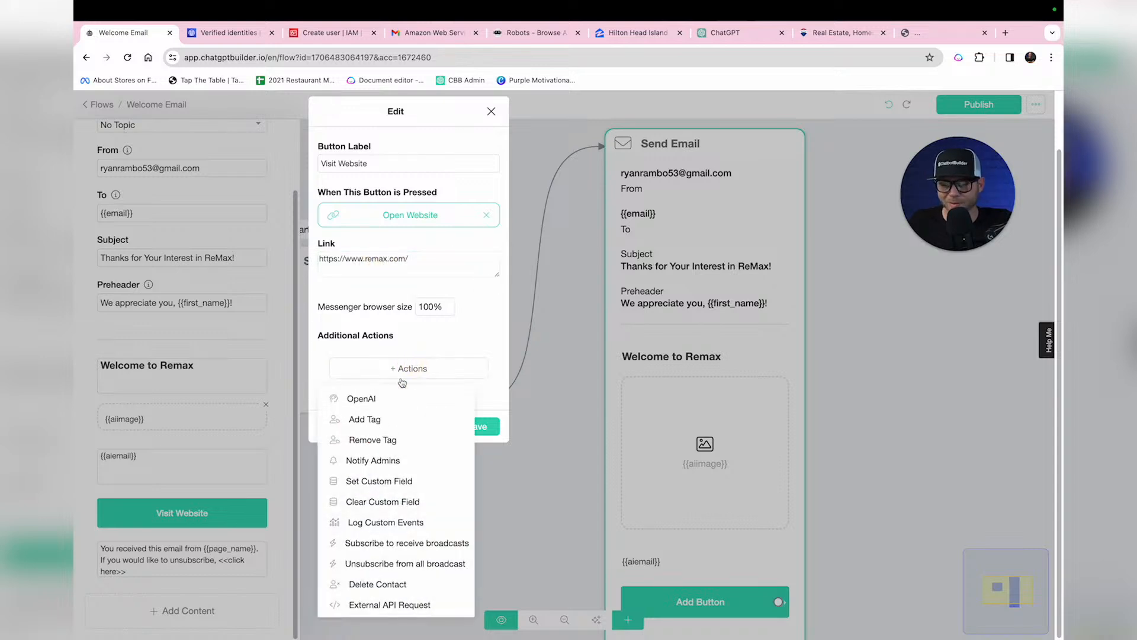
pyautogui.click(359, 487)
pyautogui.write('Clicked Welcome Email')
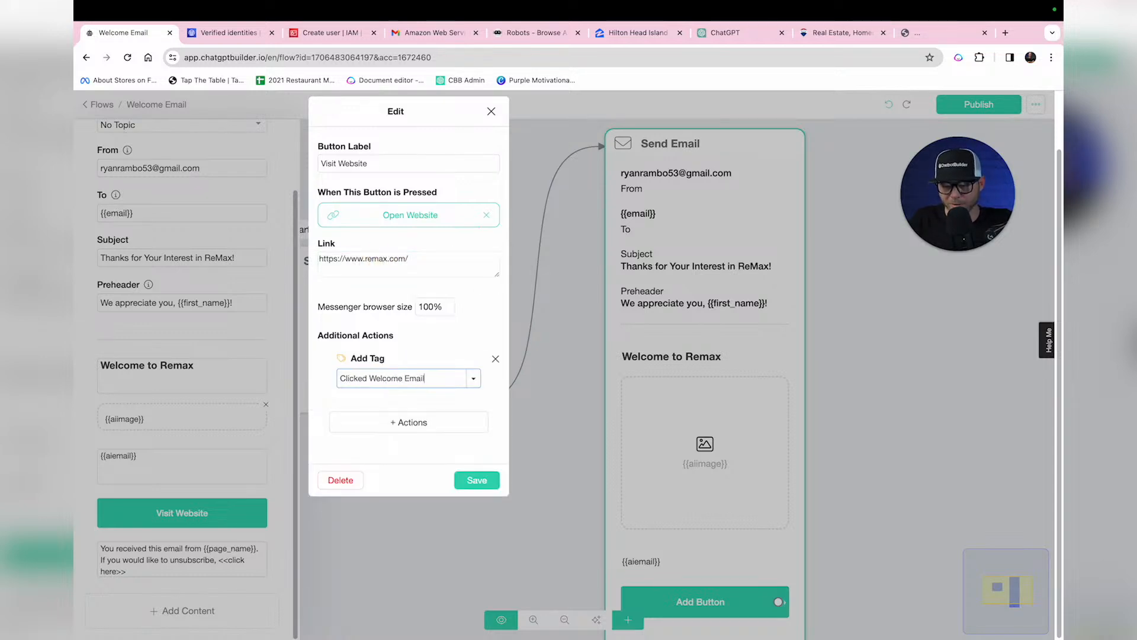
pyautogui.click(483, 484)
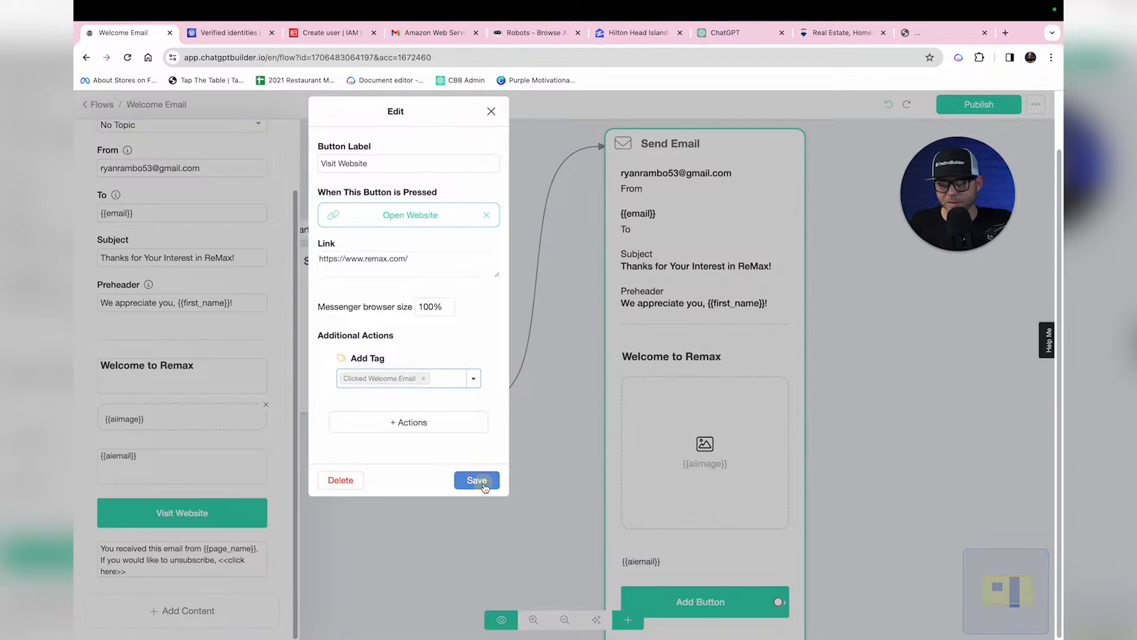
pyautogui.click(485, 492)
pyautogui.scroll(-3, 490, 504)
pyautogui.moveTo(490, 504); pyautogui.dragTo(480, 425)
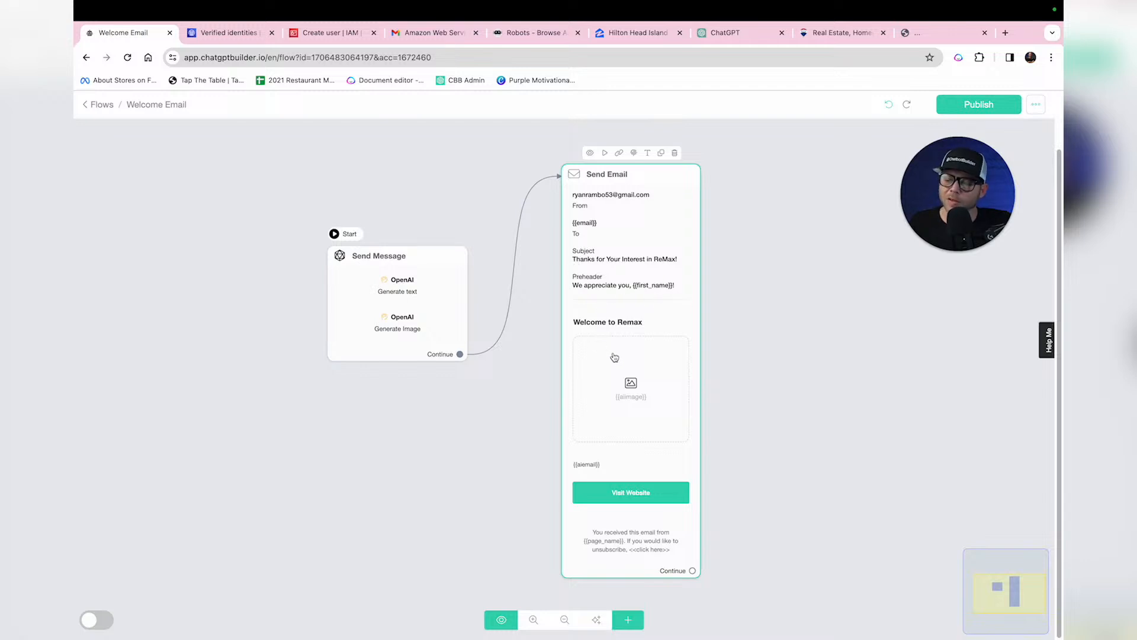
pyautogui.scroll(-5, 634, 355)
pyautogui.scroll(5, 636, 353)
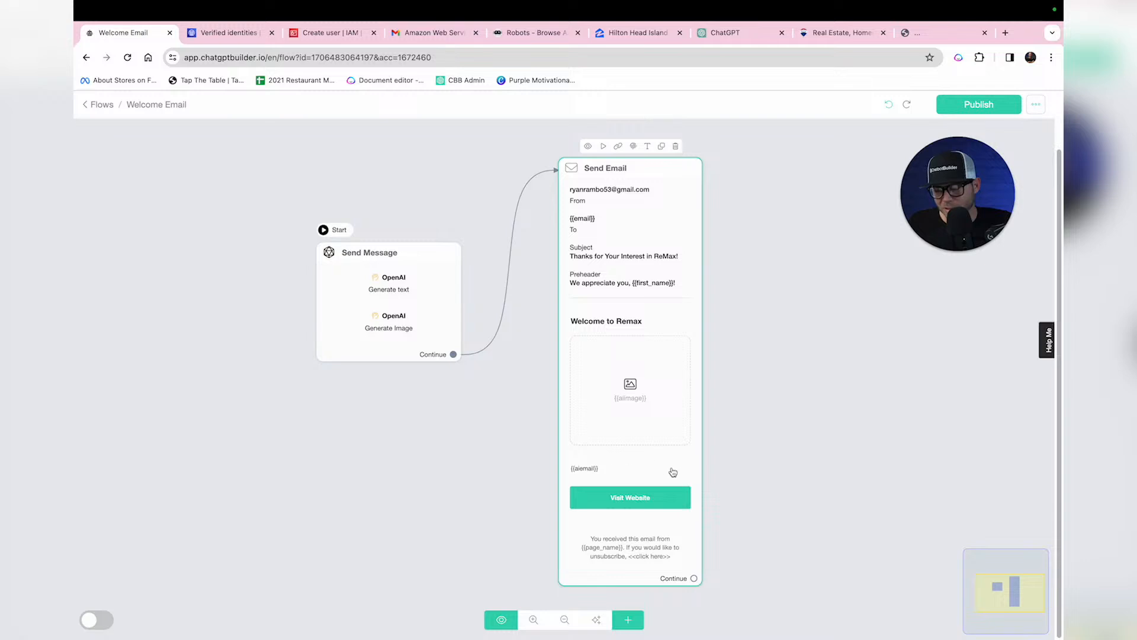
# Step: Return to the Flows list and open Functions under Settings › Integrations
pyautogui.click(616, 471)
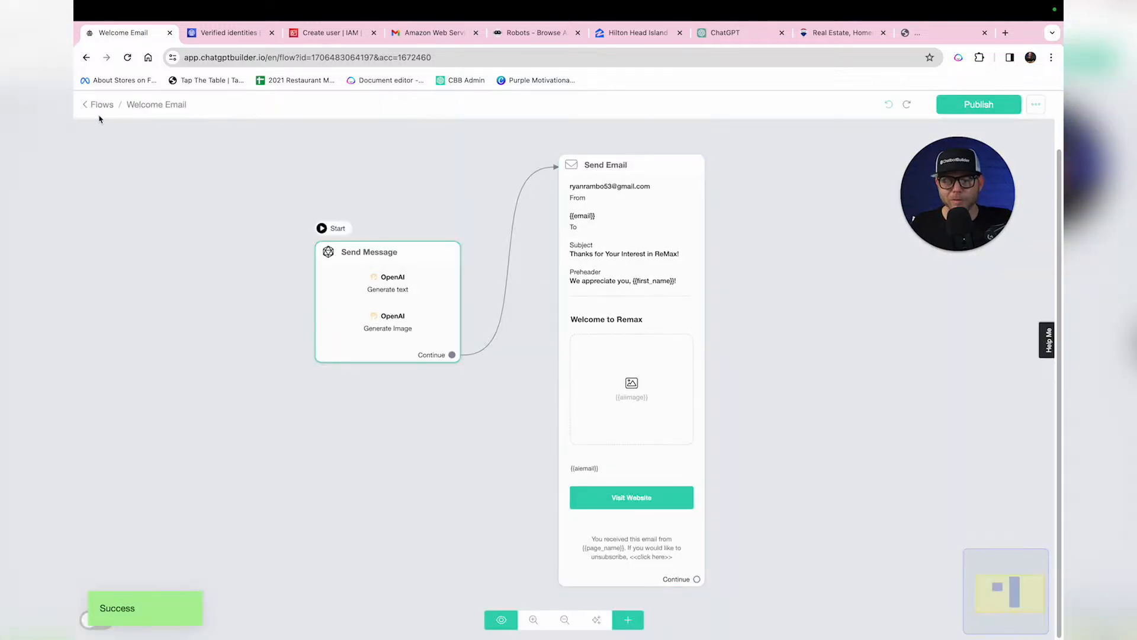
pyautogui.click(97, 107)
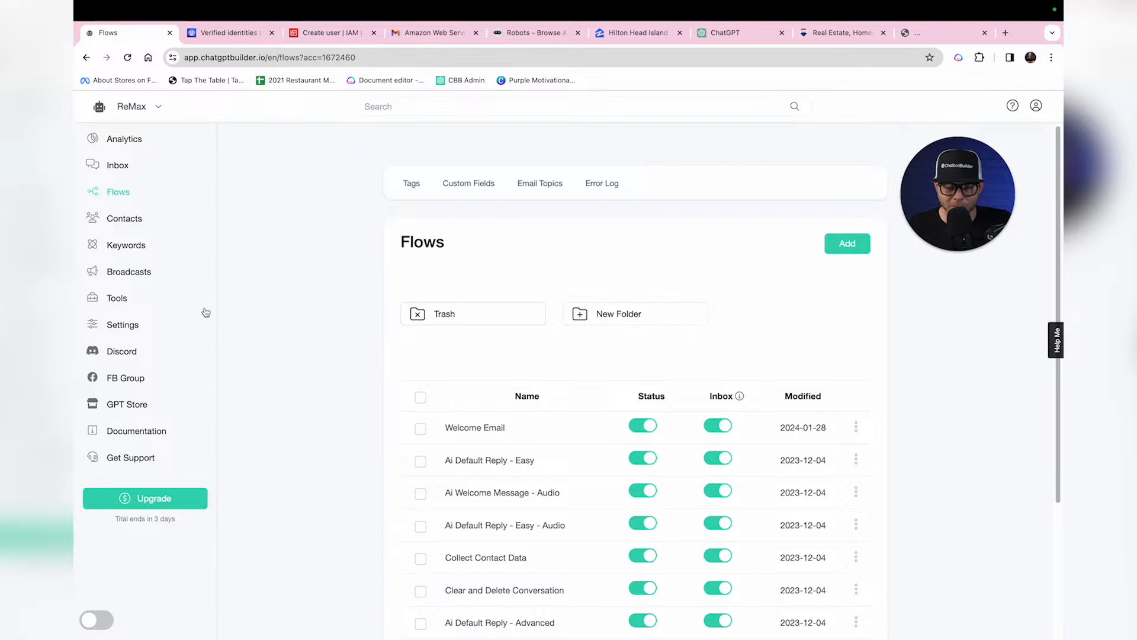
pyautogui.click(121, 326)
pyautogui.click(531, 200)
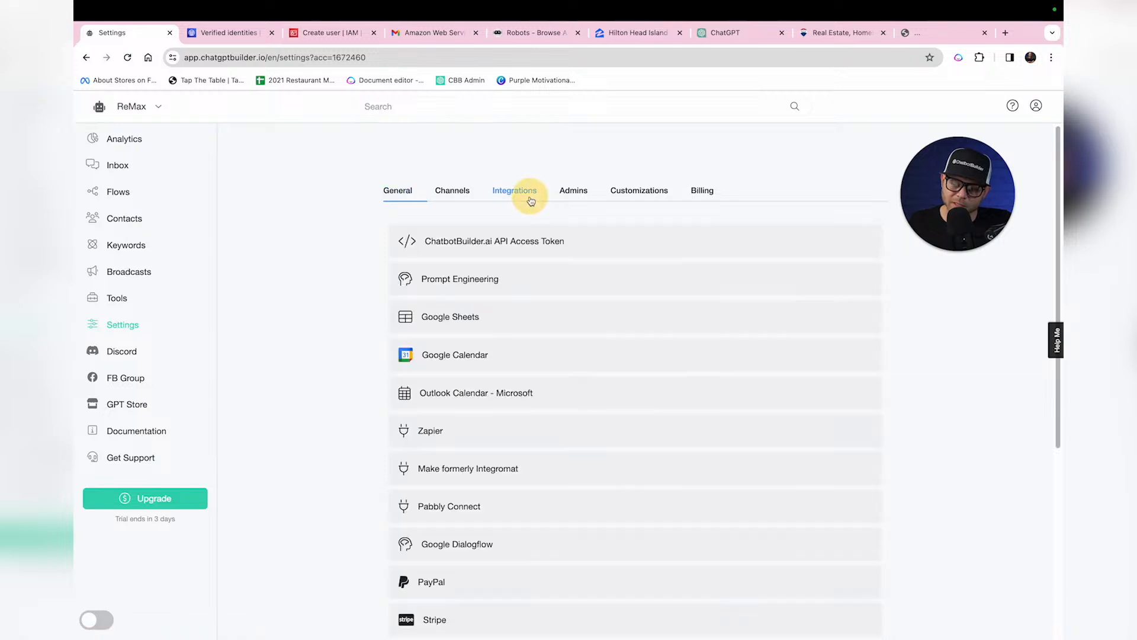
pyautogui.click(458, 284)
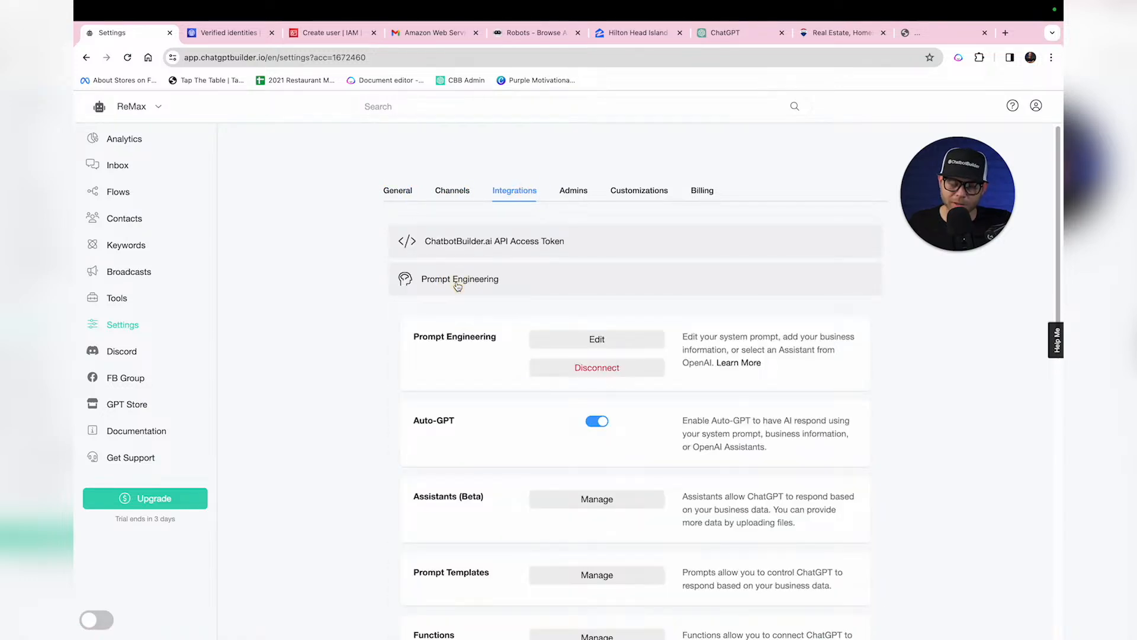
pyautogui.scroll(-5, 459, 286)
pyautogui.click(599, 327)
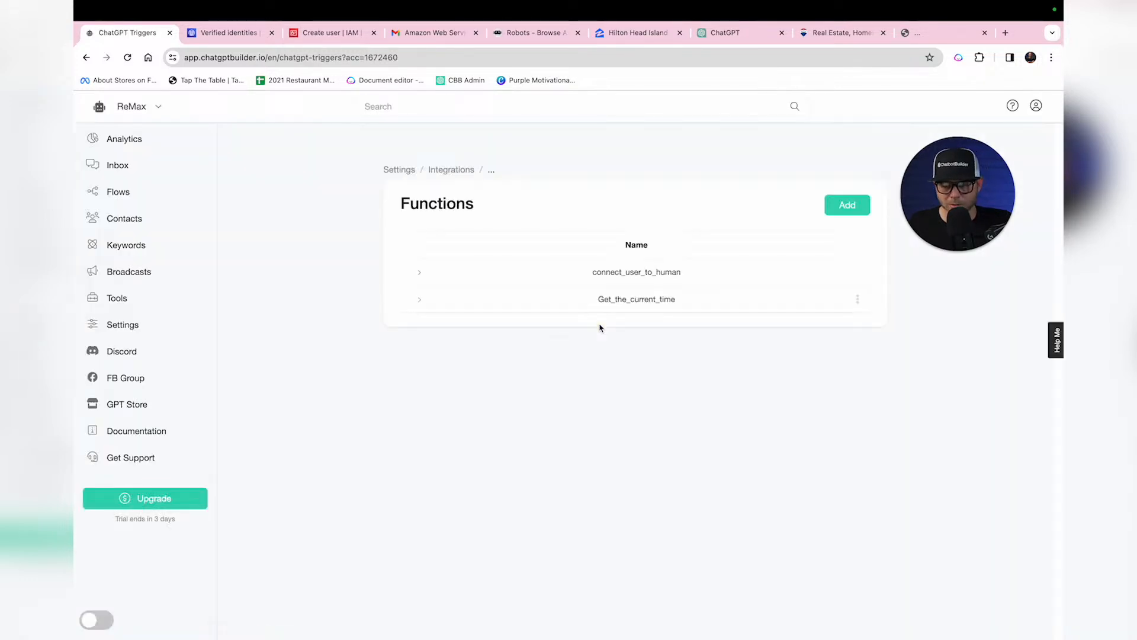
# Step: Create a join_newsletter function described as letting users give contact info to receive the newsletter
pyautogui.click(834, 204)
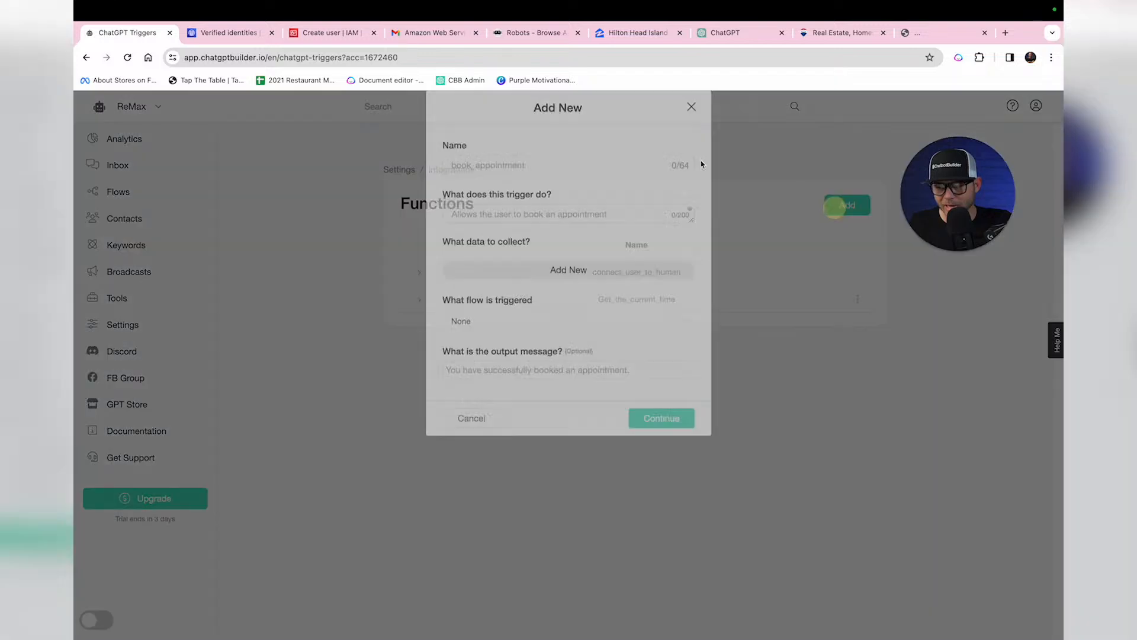
pyautogui.click(508, 184)
pyautogui.write('join newsleter')
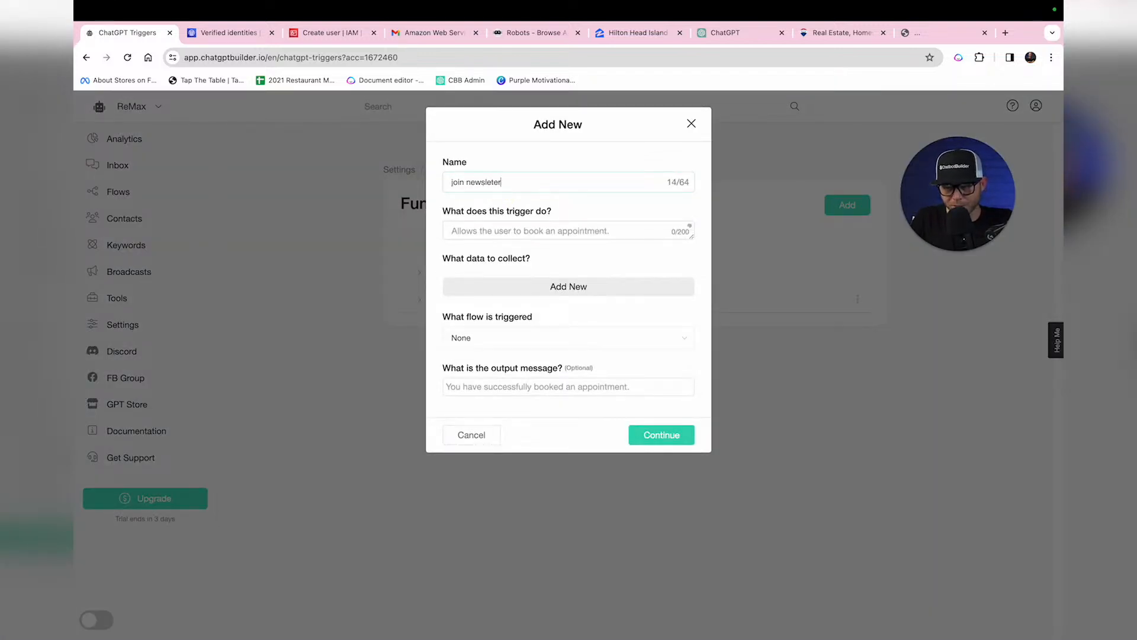
pyautogui.press('Tab')
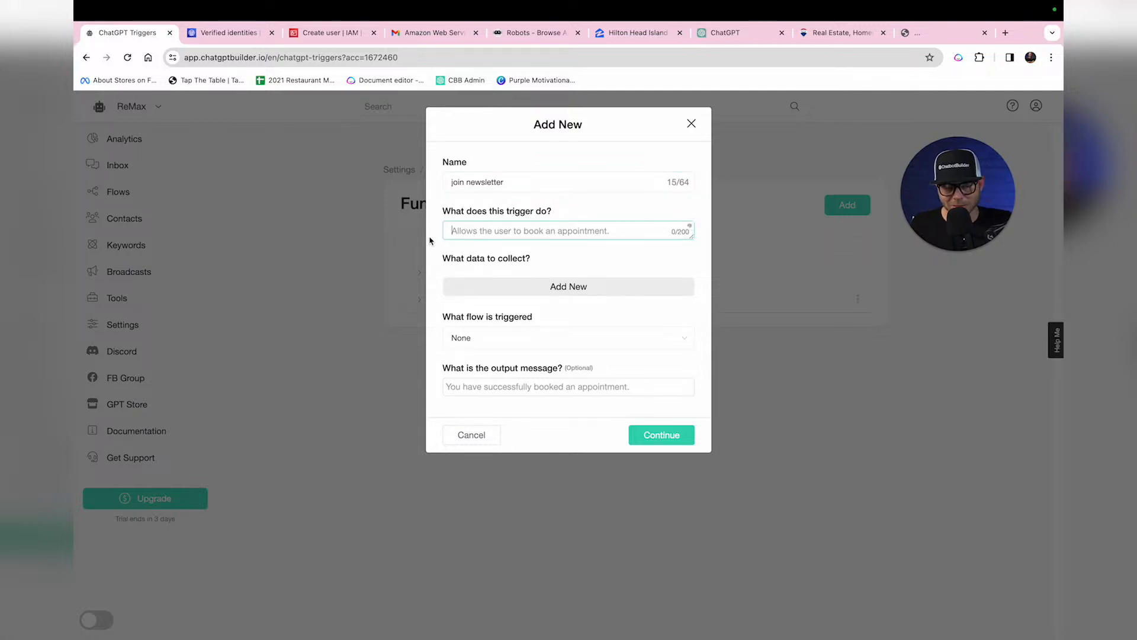
pyautogui.press('F5')
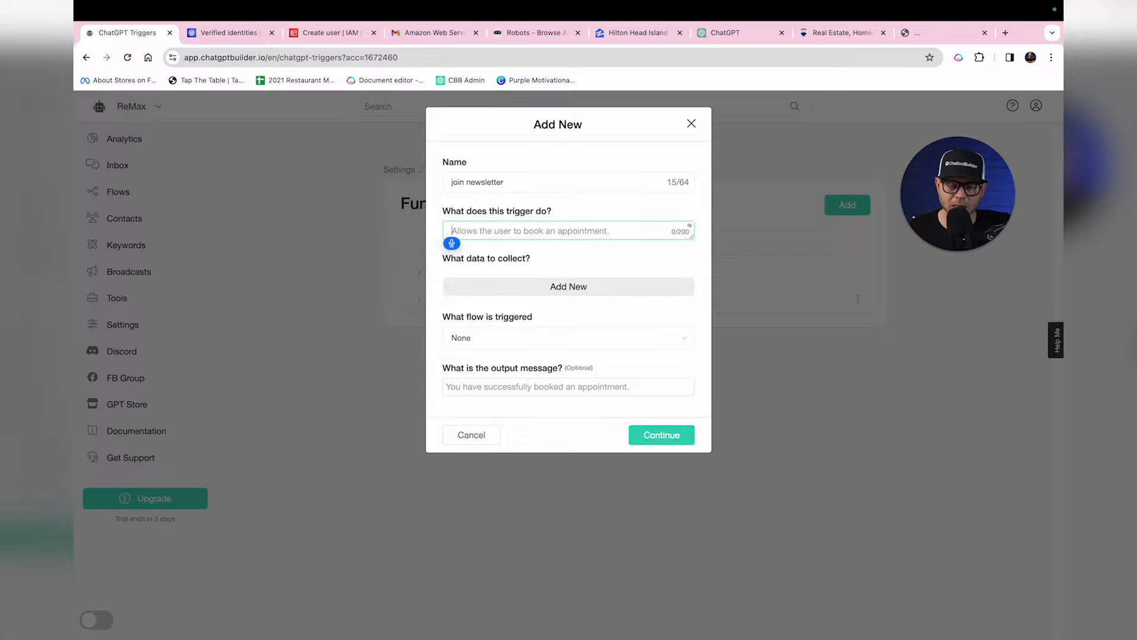
pyautogui.write('Allows the user to')
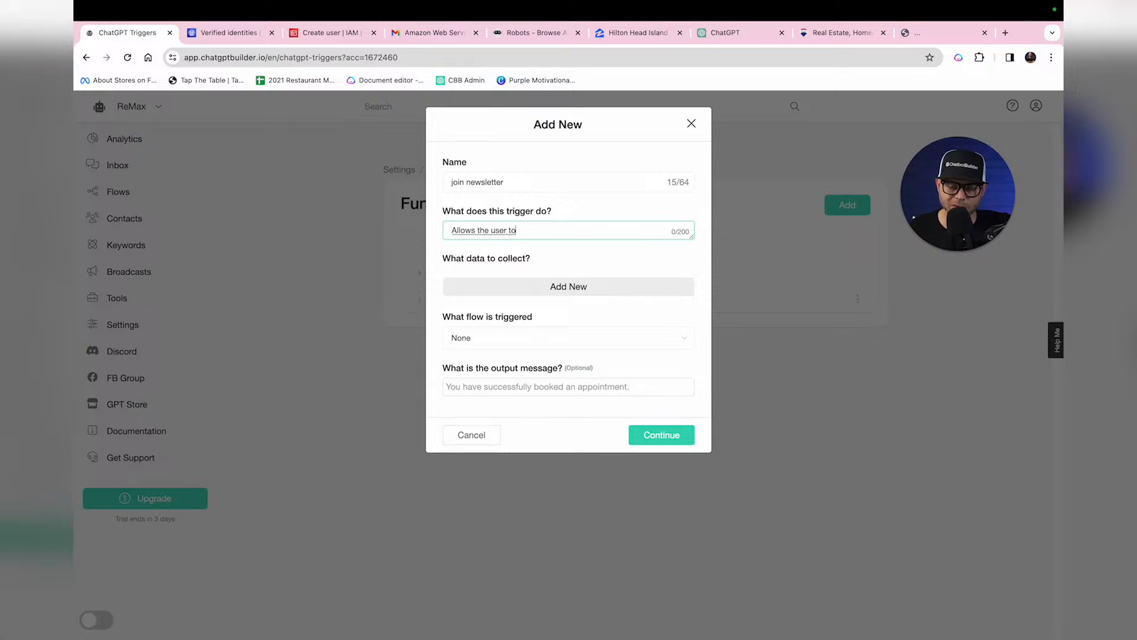
pyautogui.write(' provide their contact')
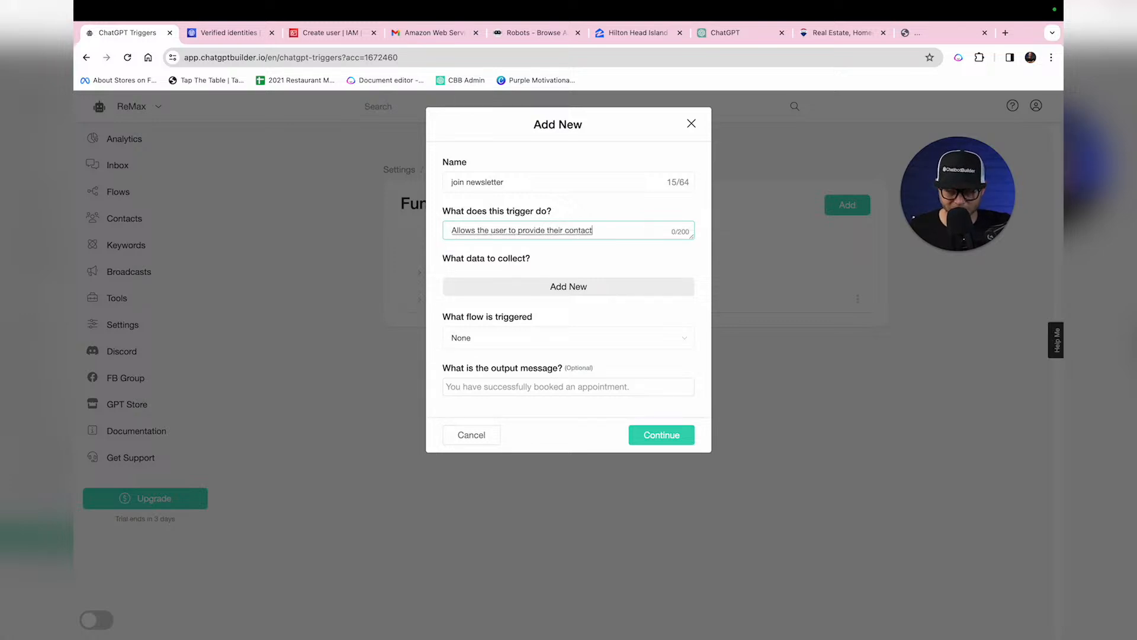
pyautogui.write(' information in order to')
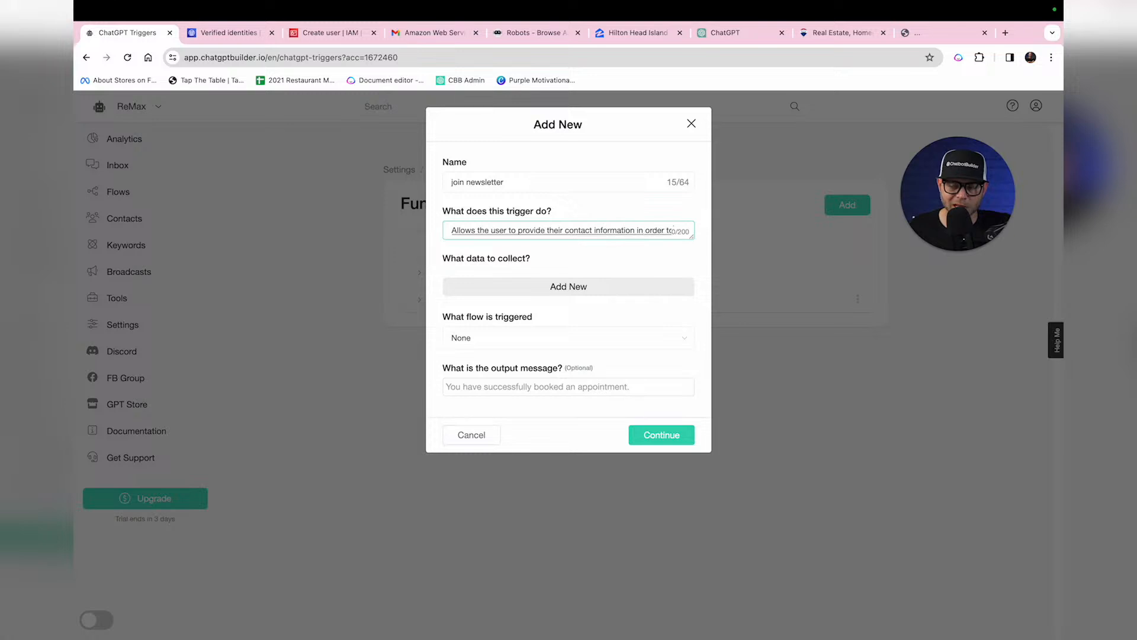
pyautogui.write(' receive our newsletter.')
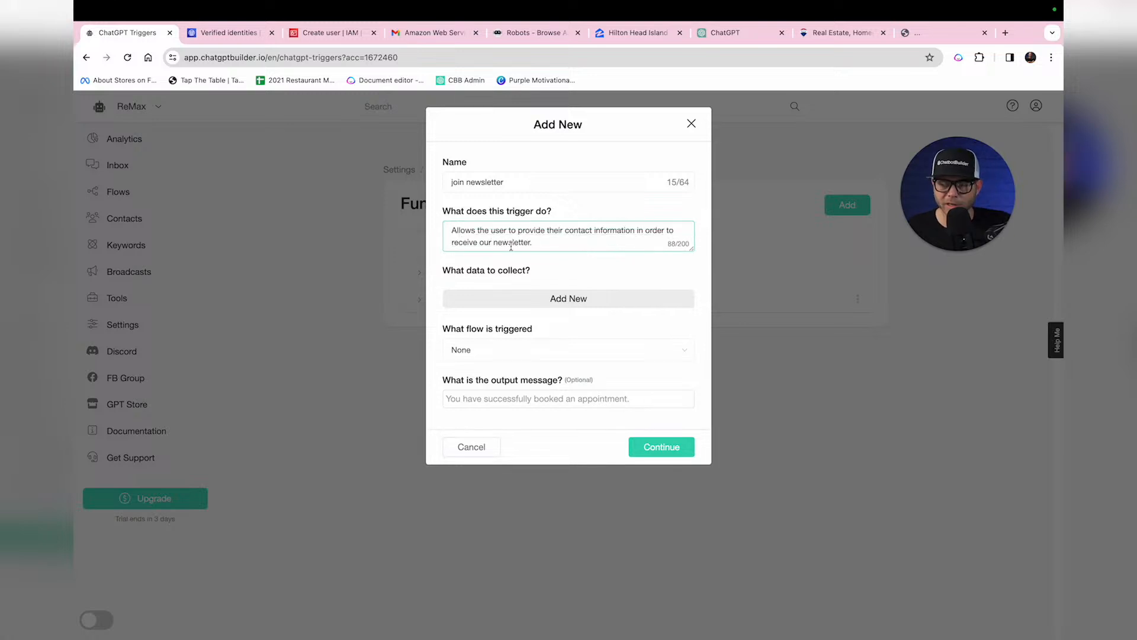
# Step: Collect three values stored in the Full Name, Email and Phone fields
pyautogui.click(572, 300)
pyautogui.click(629, 298)
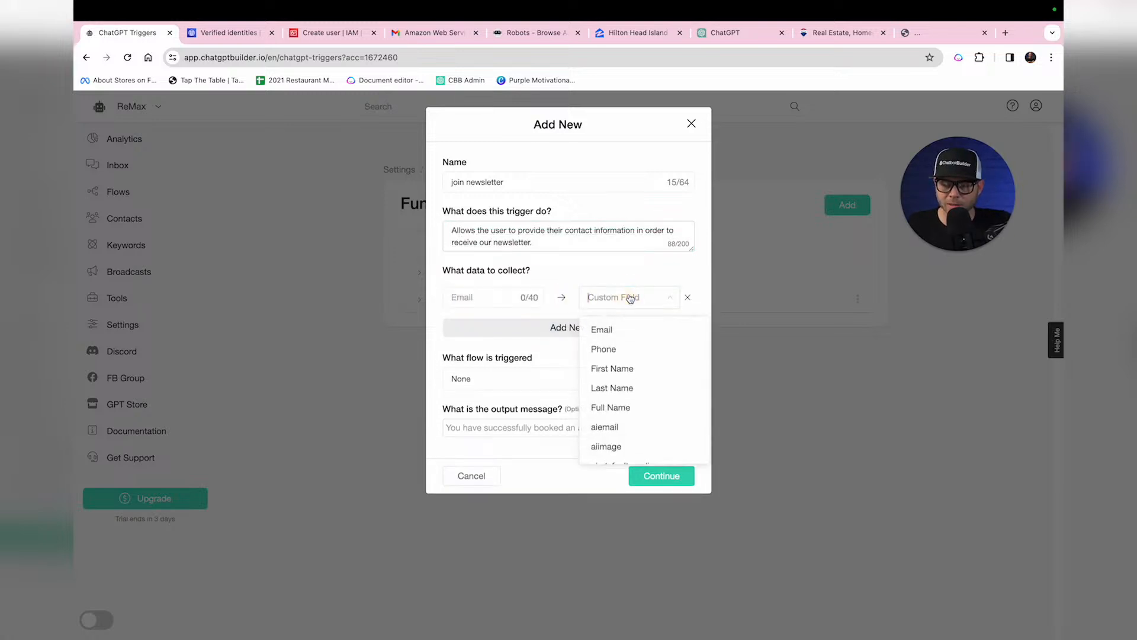
pyautogui.click(635, 405)
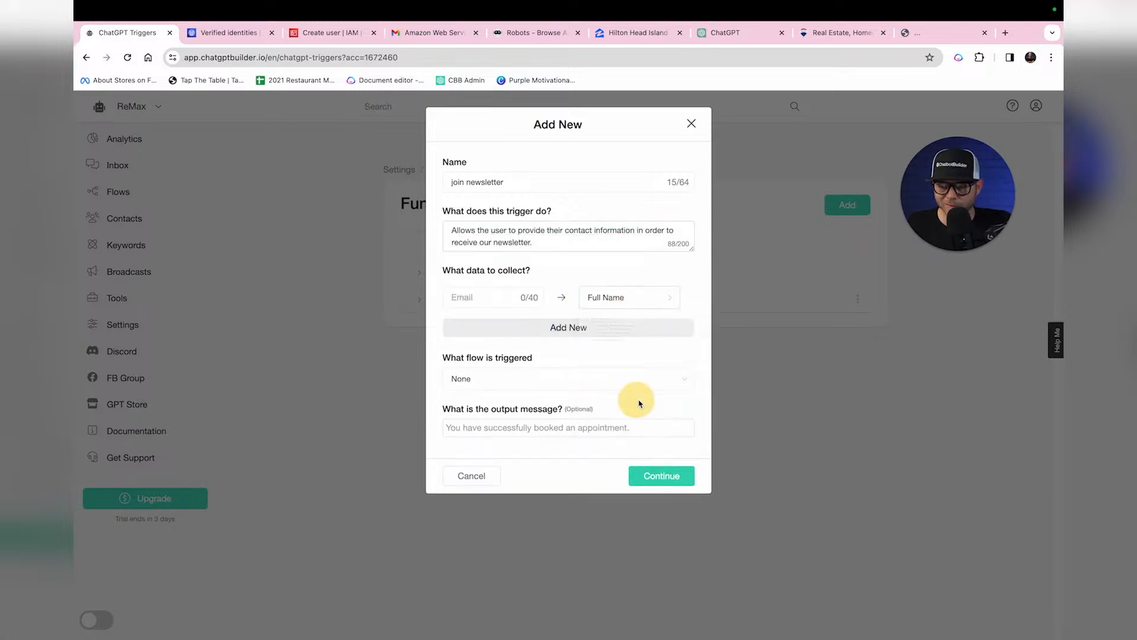
pyautogui.click(608, 332)
pyautogui.click(643, 329)
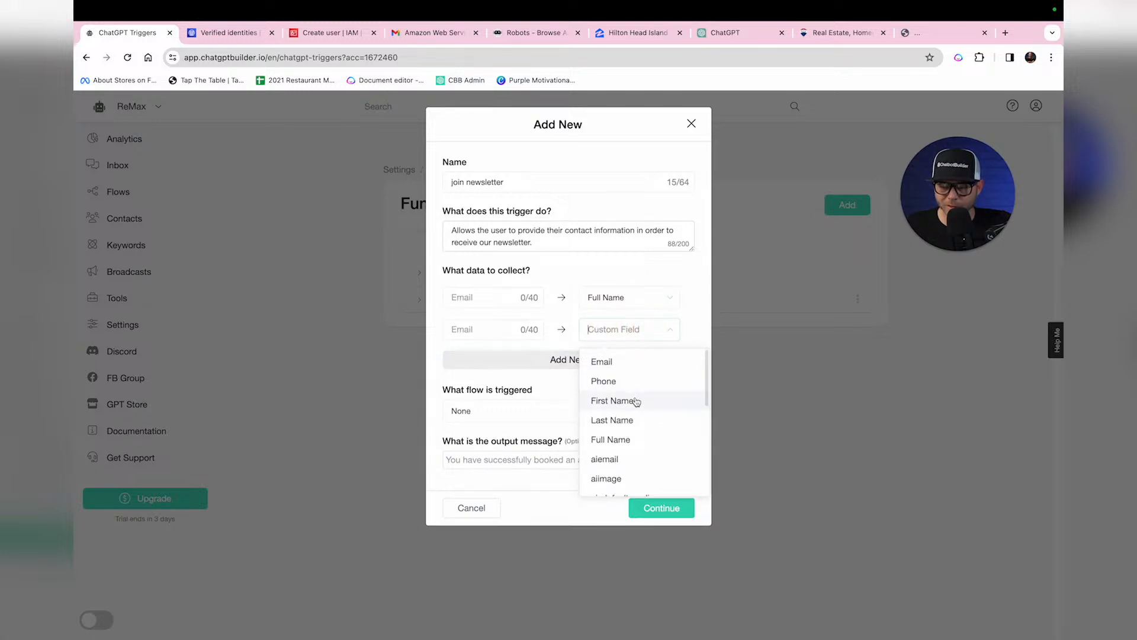
pyautogui.click(602, 362)
pyautogui.click(581, 360)
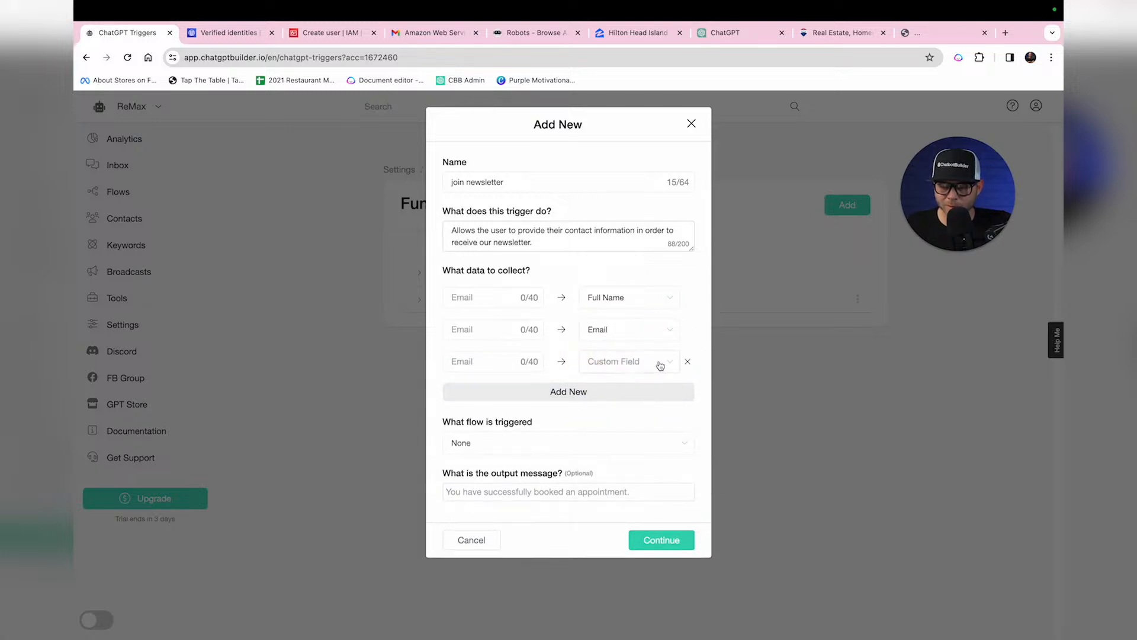
pyautogui.click(656, 366)
pyautogui.click(634, 413)
# Step: Describe the three collected values as the user's name, email and phone
pyautogui.click(488, 298)
pyautogui.write('Users')
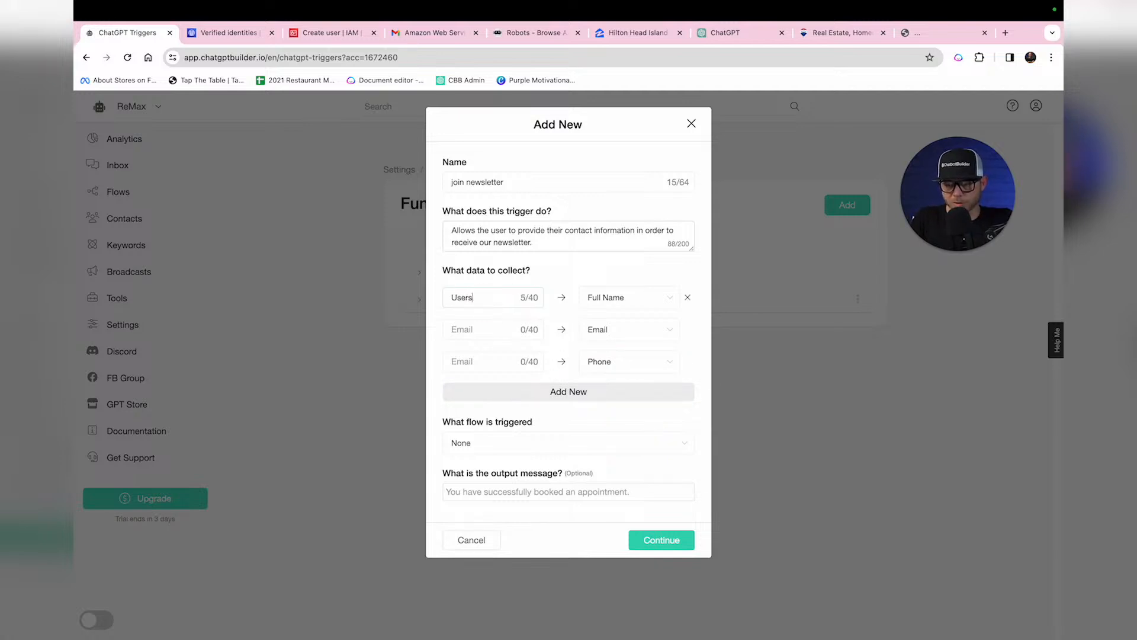
pyautogui.write(' name')
pyautogui.press('Tab')
pyautogui.write('Us')
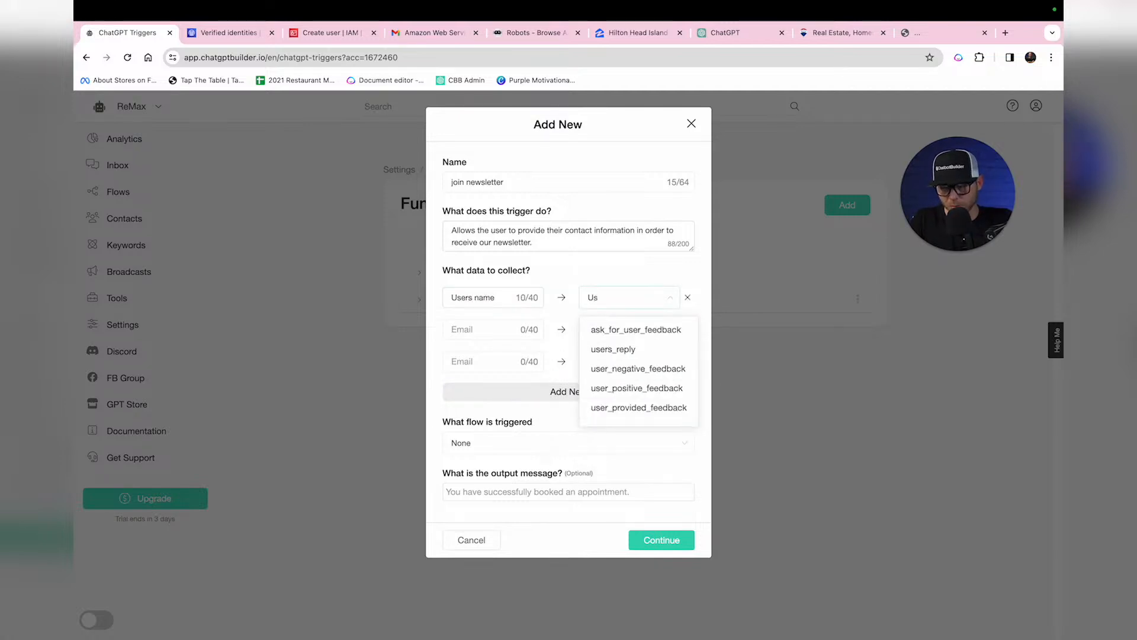
pyautogui.press('Tab')
pyautogui.write('Uaw')
pyautogui.write('rs Ea')
pyautogui.press('BackSpace')
pyautogui.write('mail')
pyautogui.press('Tab')
pyautogui.write('User')
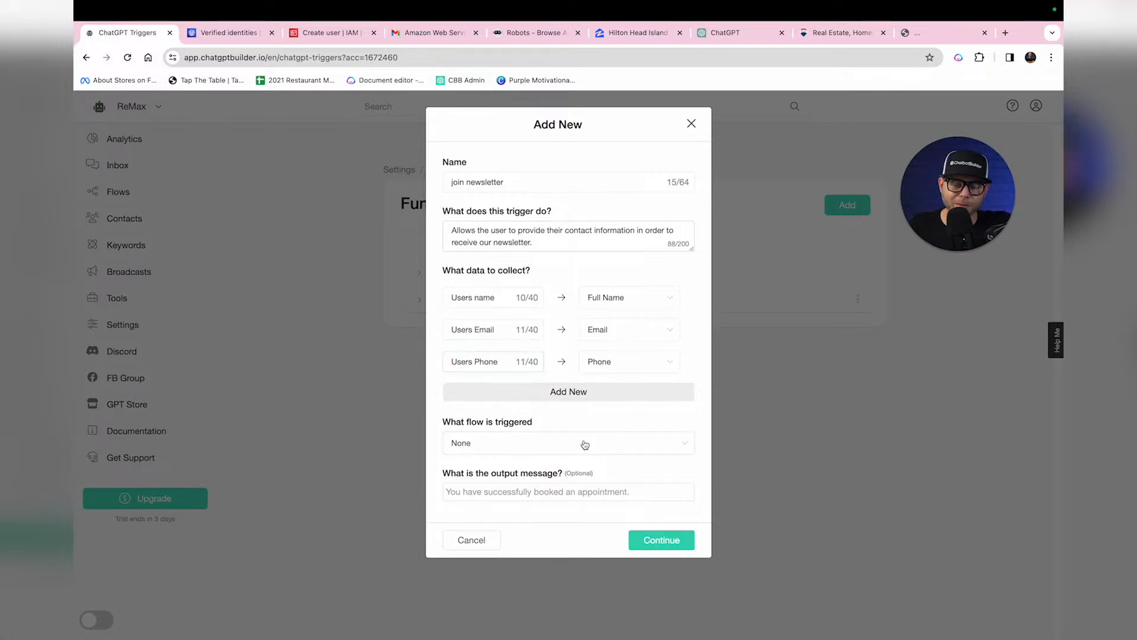
# Step: Have the function trigger the Welcome Email flow and save it
pyautogui.click(643, 448)
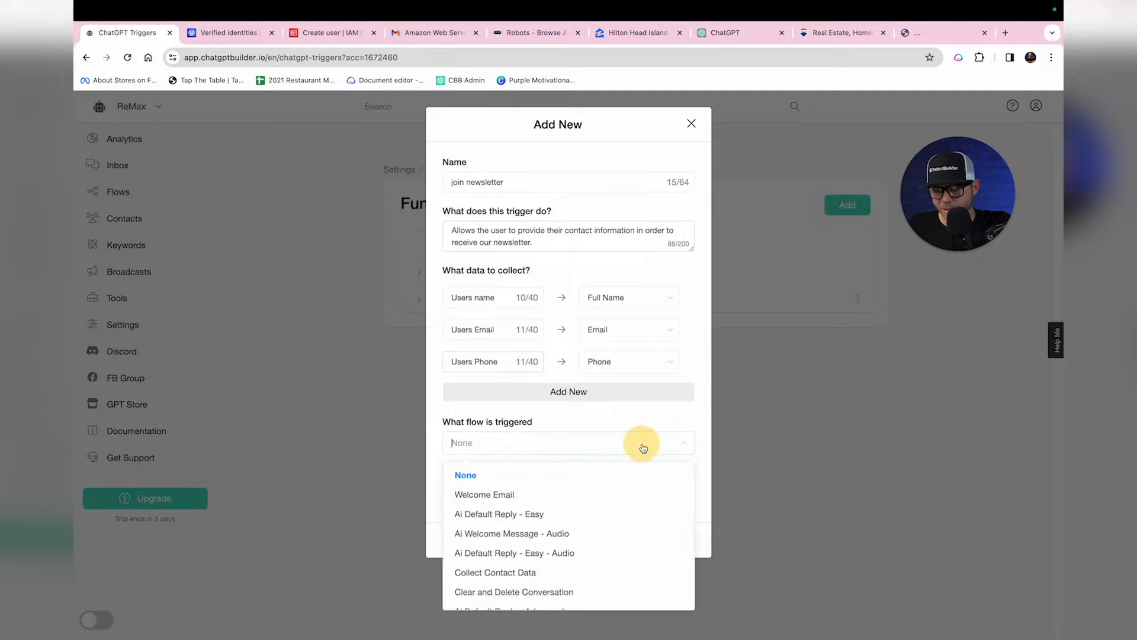
pyautogui.click(561, 494)
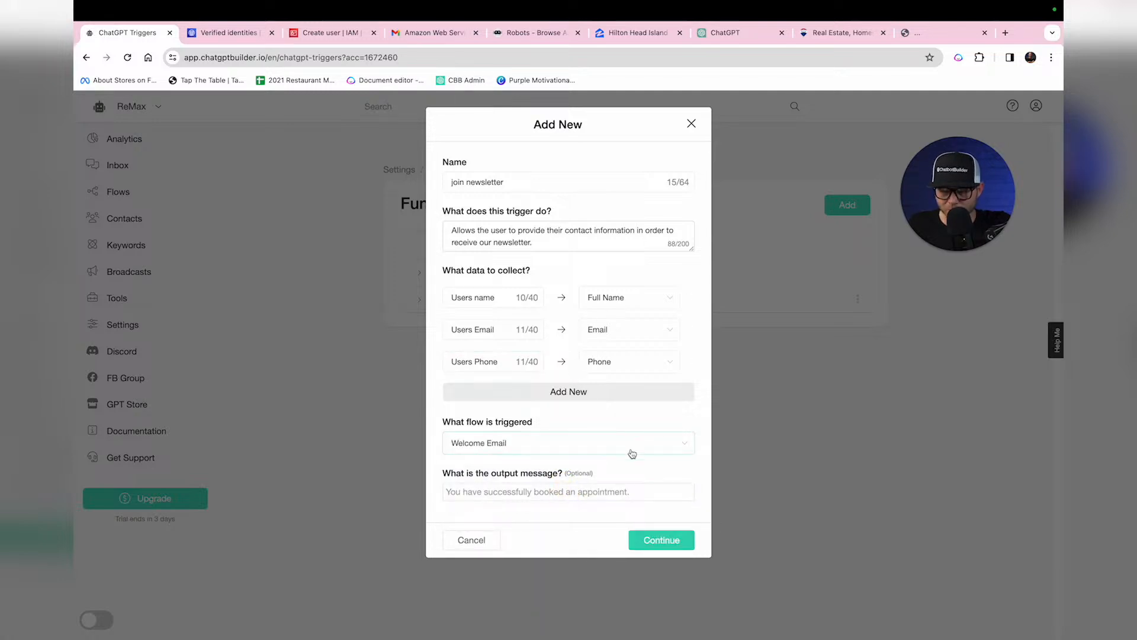
pyautogui.click(663, 541)
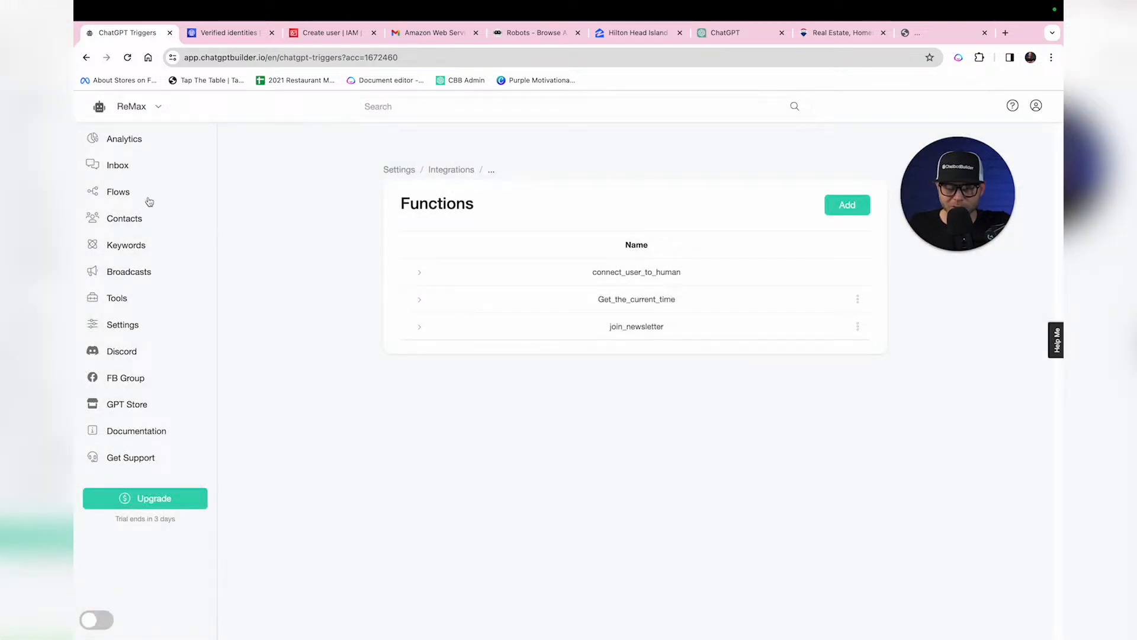
# Step: Create a new custom field named 'zip code'
pyautogui.click(125, 196)
pyautogui.click(464, 191)
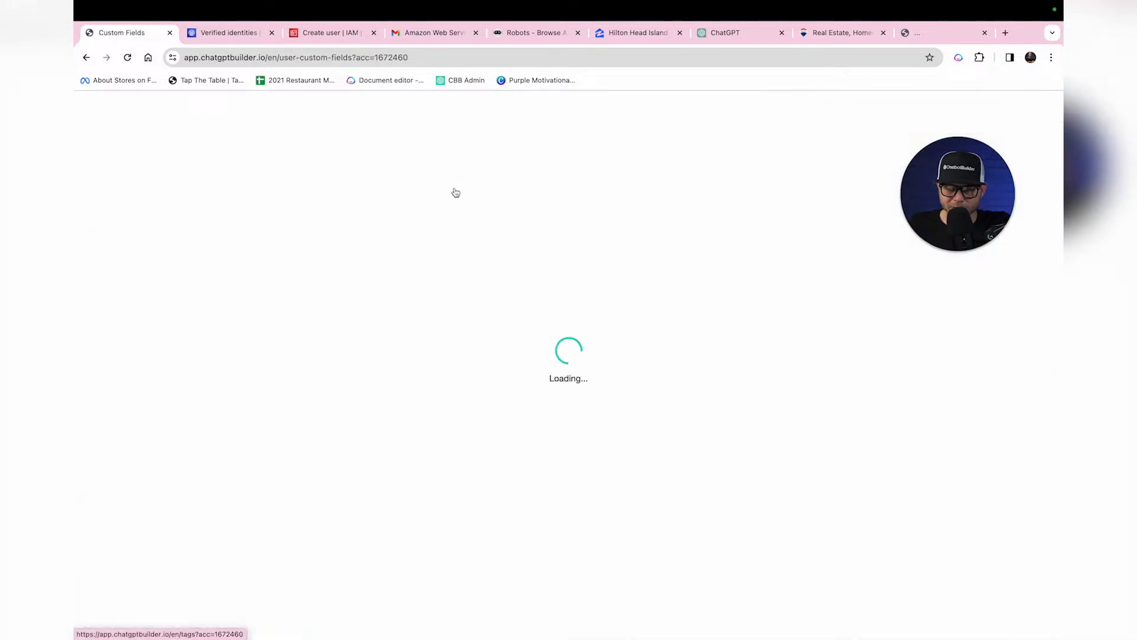
pyautogui.click(840, 257)
pyautogui.click(581, 182)
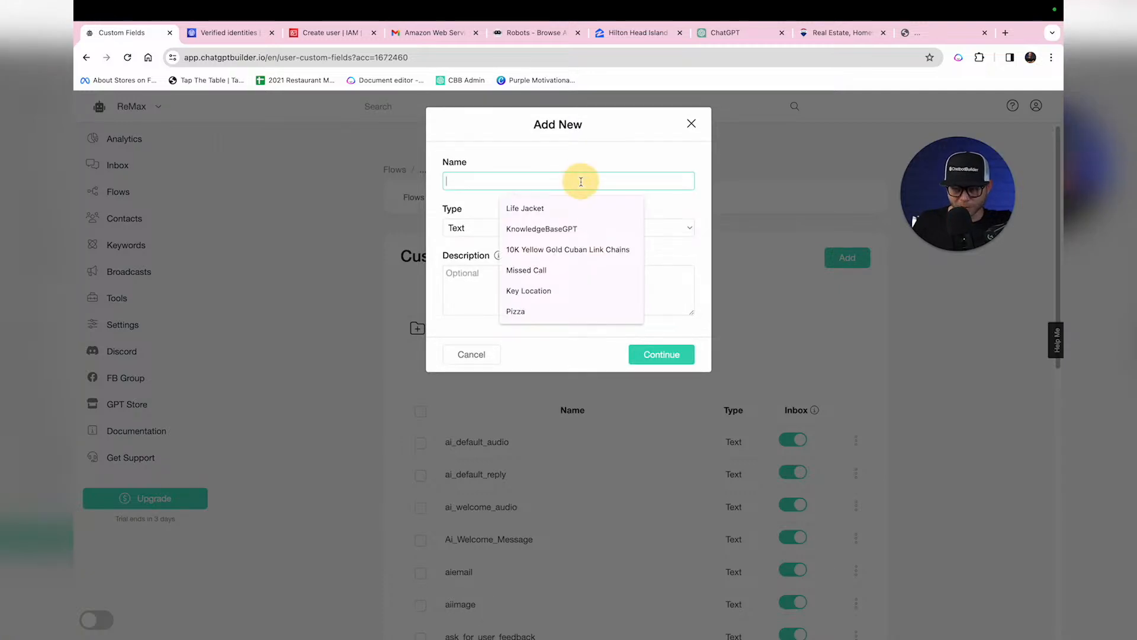
pyautogui.write('zip code')
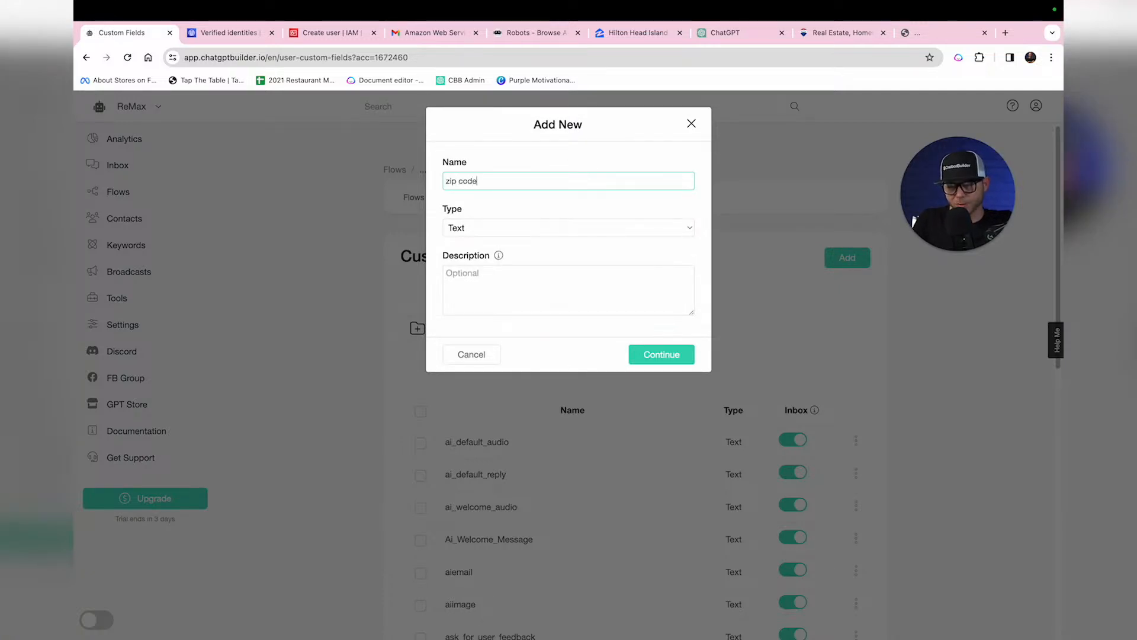
pyautogui.click(665, 355)
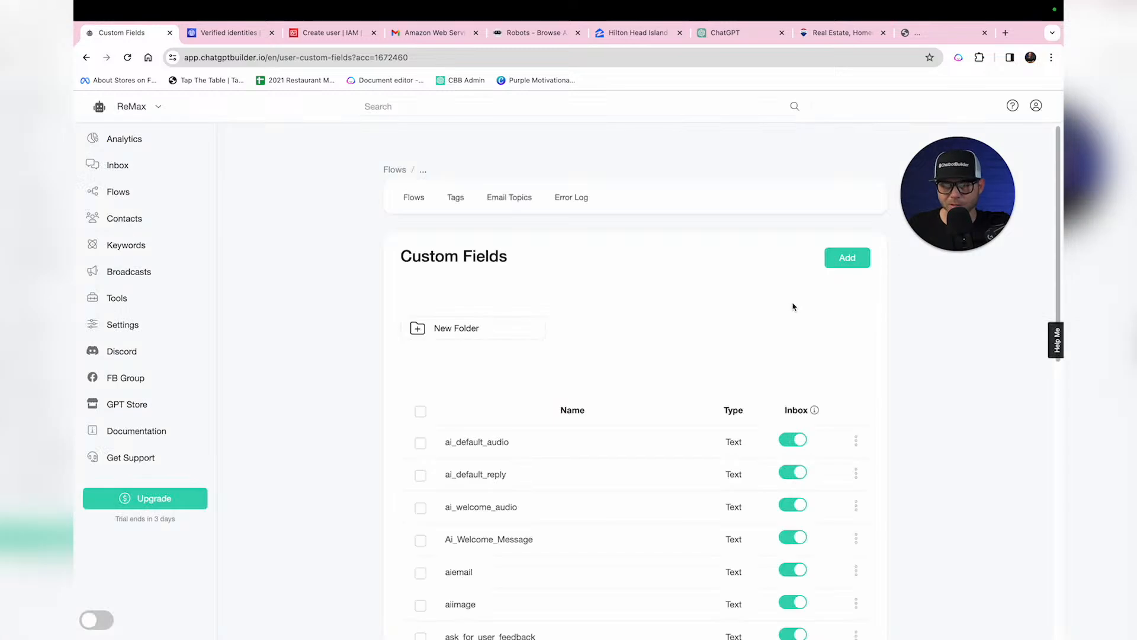
# Step: Open the join_newsletter function for editing from the ChatGPT functions list
pyautogui.click(127, 329)
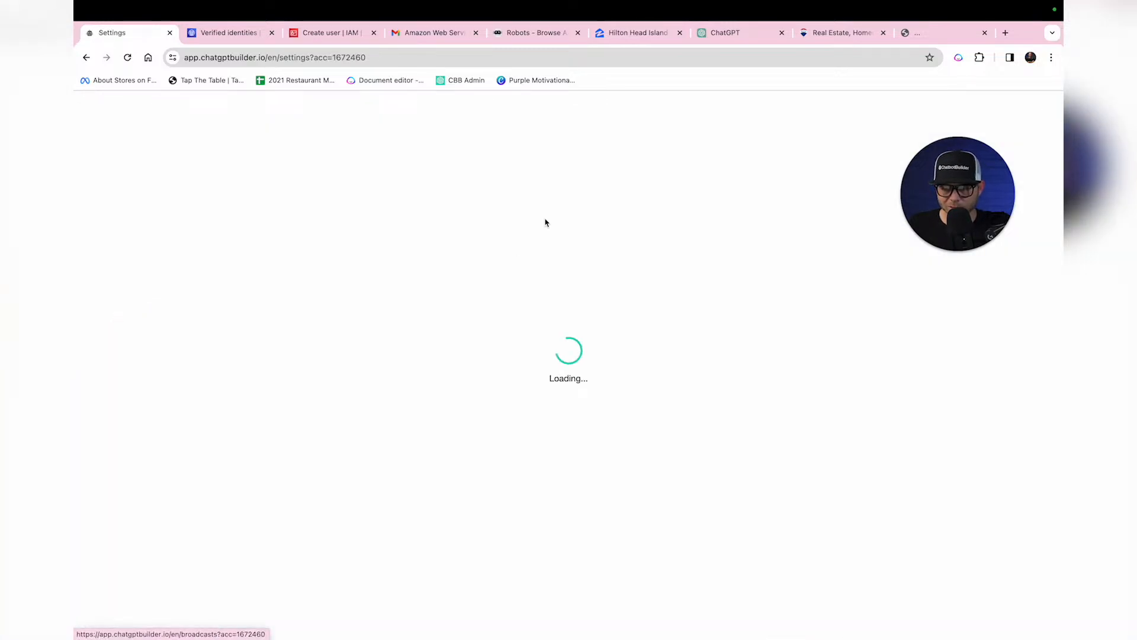
pyautogui.click(542, 192)
pyautogui.click(508, 284)
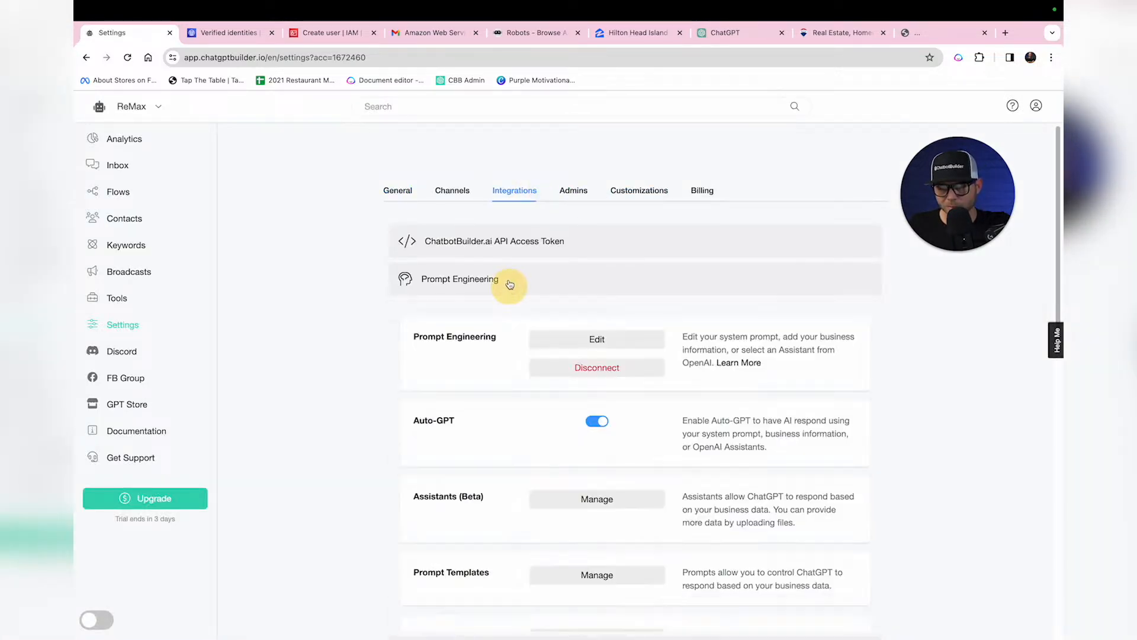
pyautogui.scroll(-1, 450, 326)
pyautogui.scroll(-5, 456, 328)
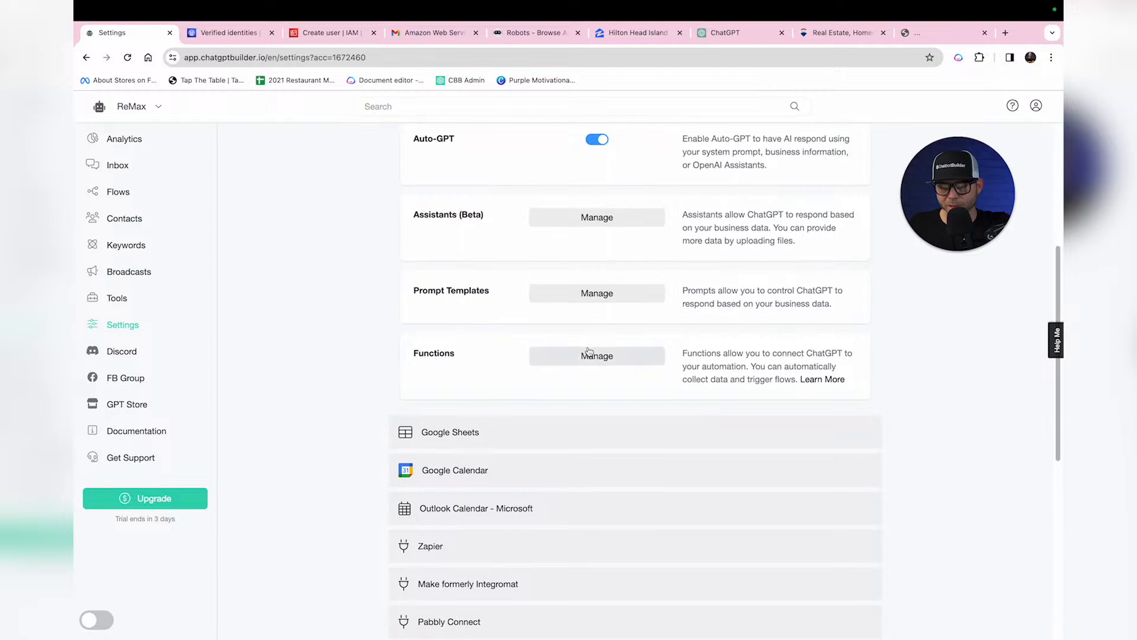
pyautogui.click(588, 355)
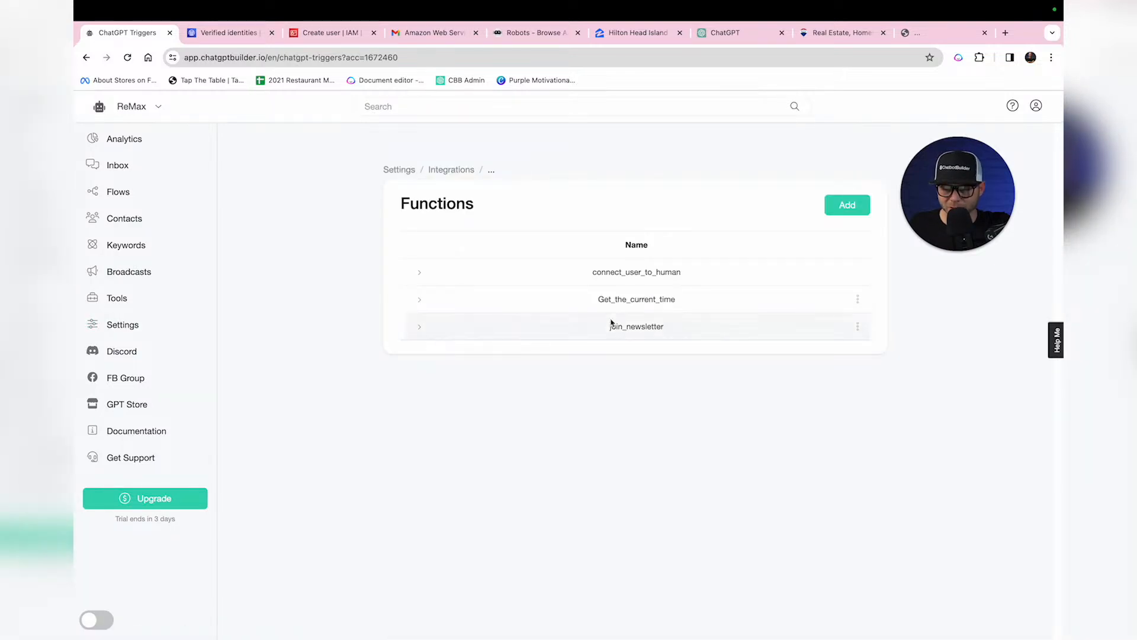
pyautogui.click(857, 326)
pyautogui.click(839, 260)
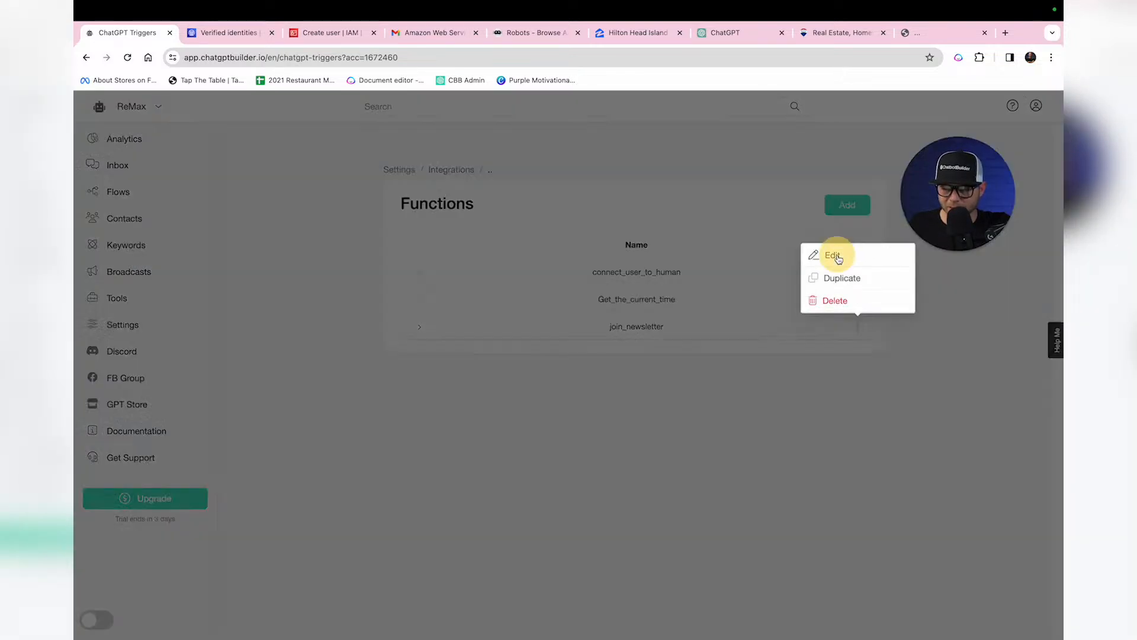
# Step: Add a 'Users zip code' value stored in the zip code field and save
pyautogui.click(616, 382)
pyautogui.click(672, 382)
pyautogui.scroll(-5, 655, 436)
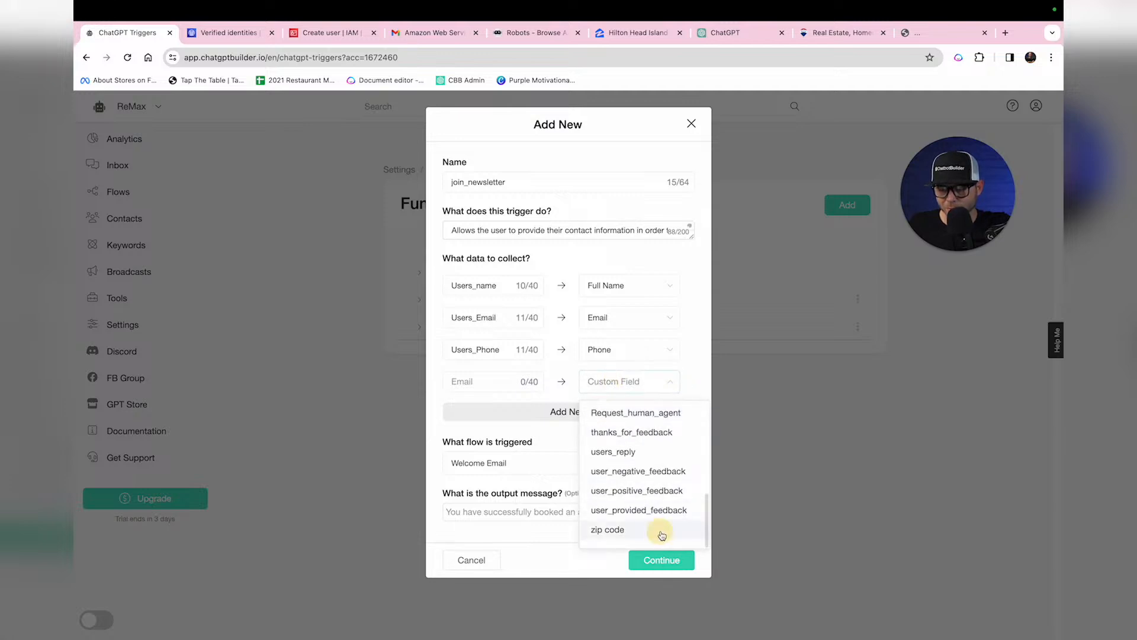
pyautogui.click(657, 531)
pyautogui.write('Userr')
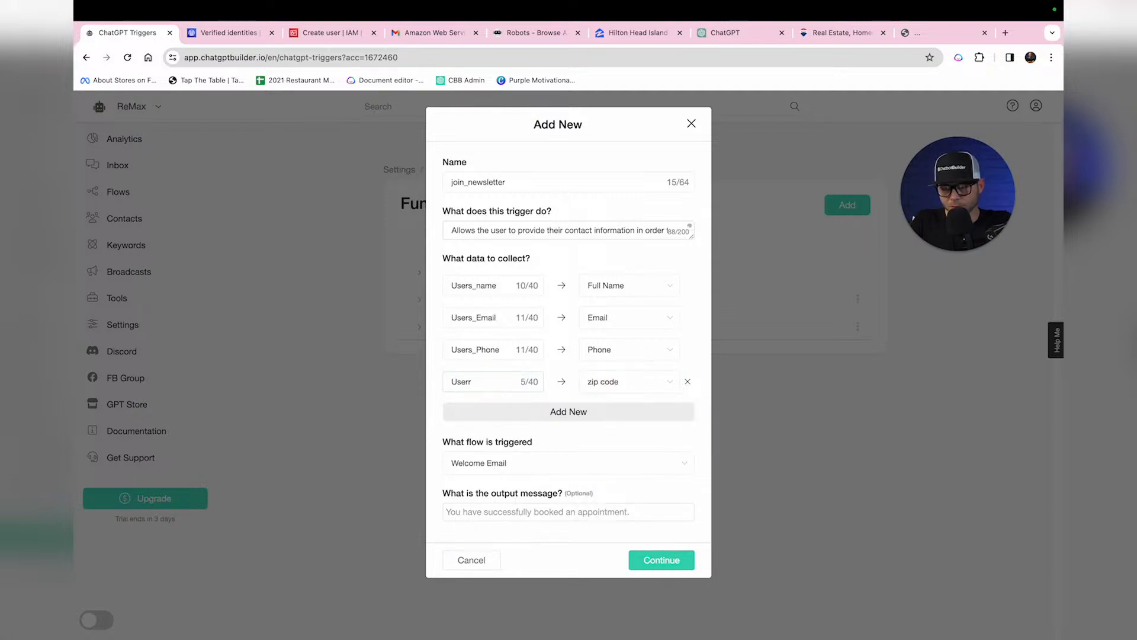
pyautogui.press('BackSpace')
pyautogui.write('s zip code')
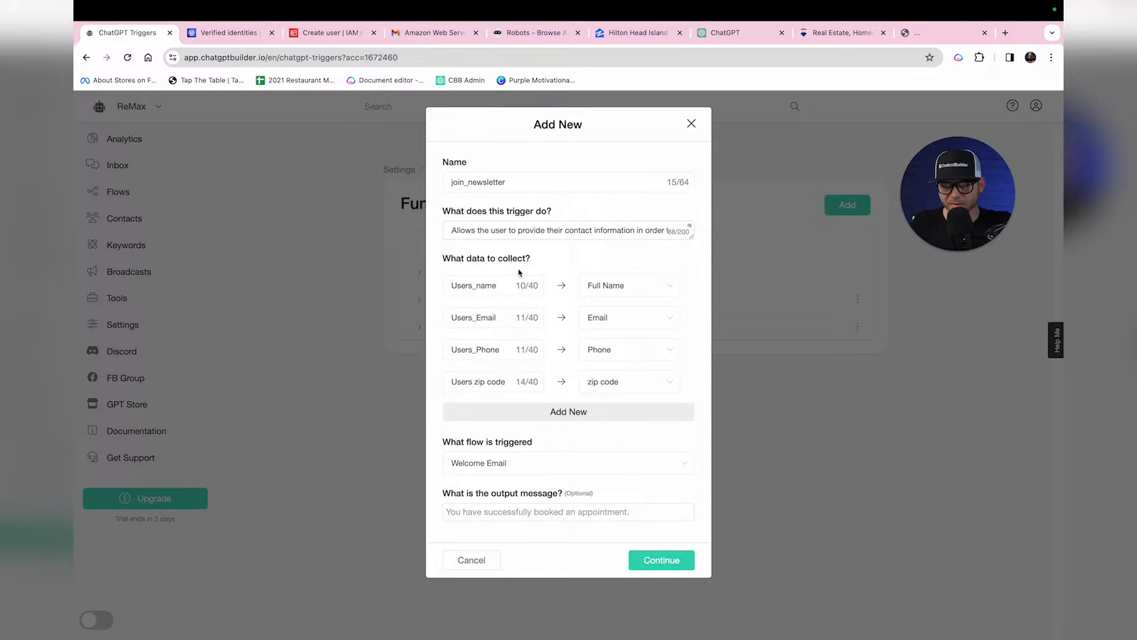
pyautogui.click(678, 560)
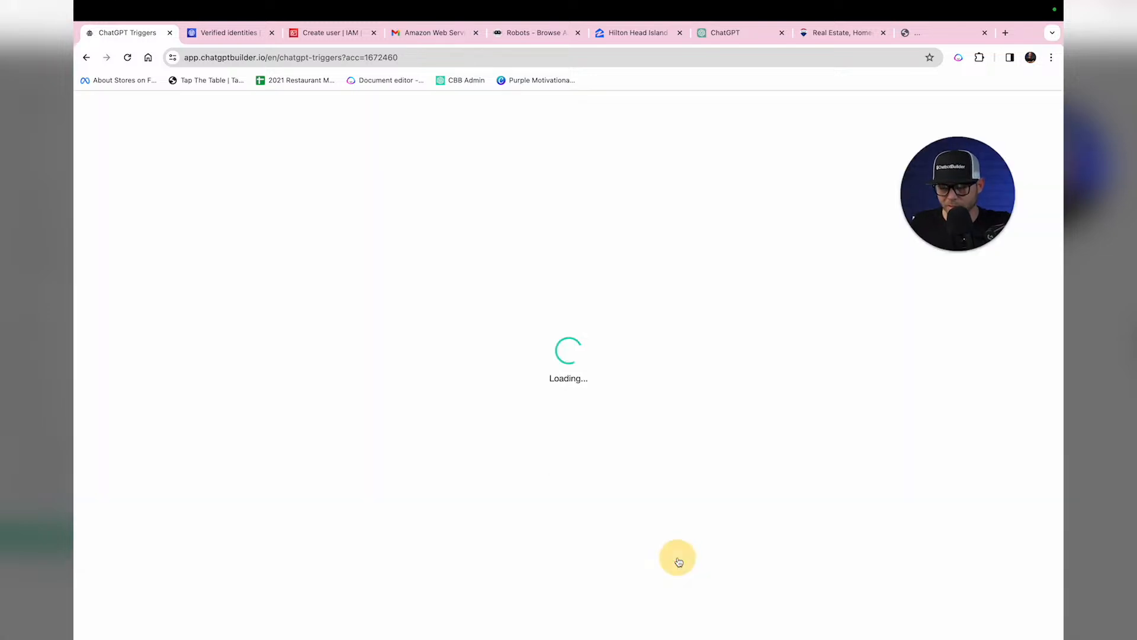
# Step: Attach the join_newsletter function to the bot's system prompt
pyautogui.click(460, 172)
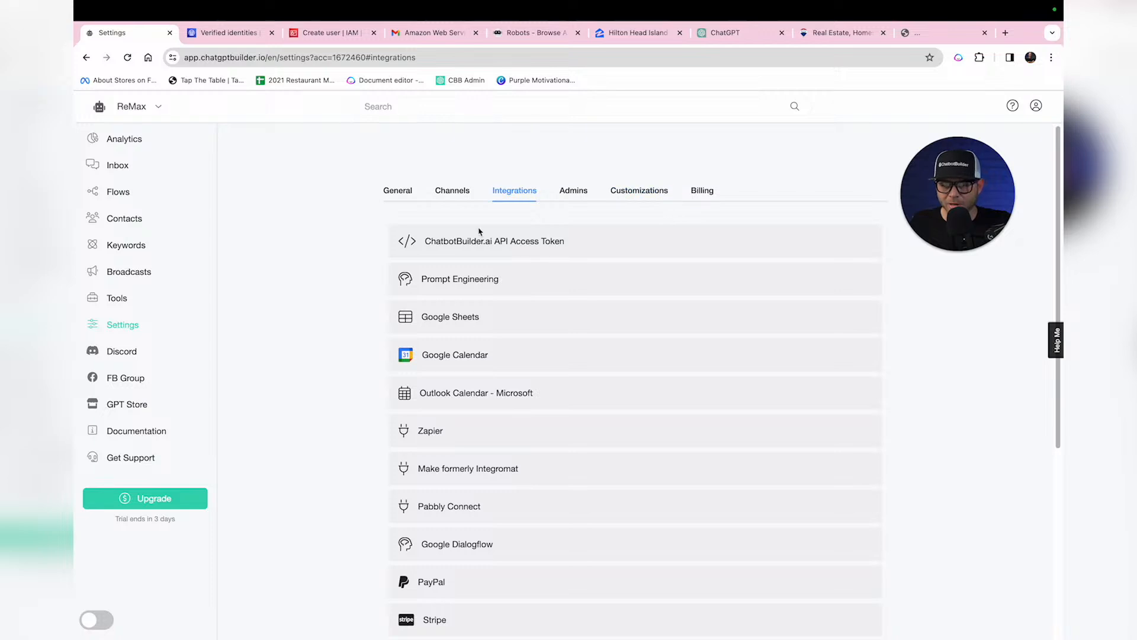
pyautogui.click(519, 285)
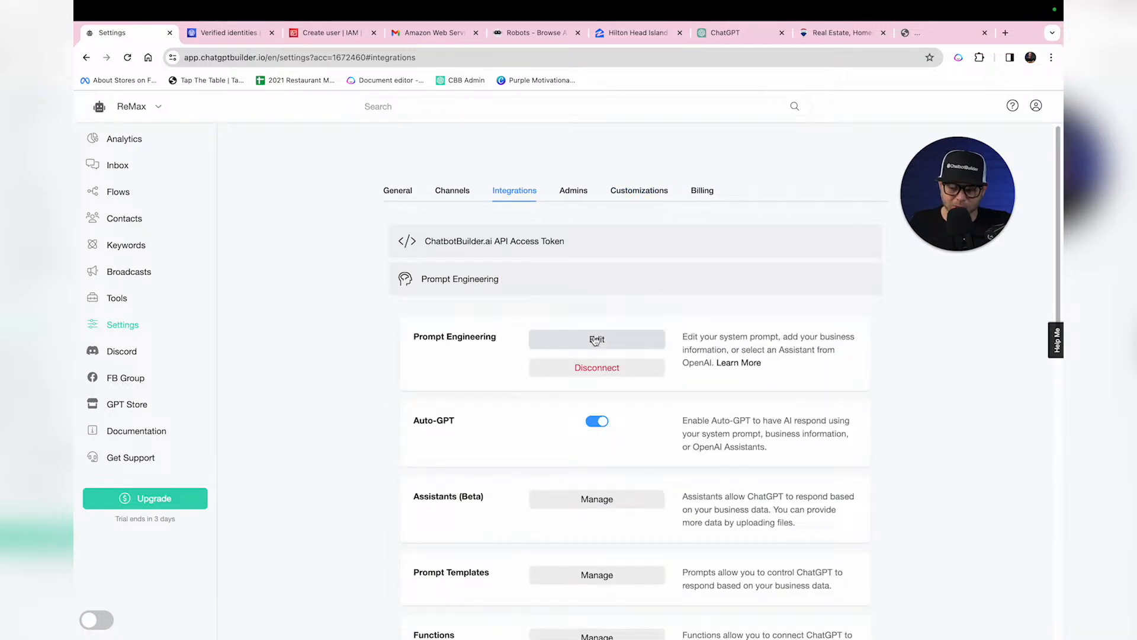
pyautogui.click(595, 340)
pyautogui.click(474, 275)
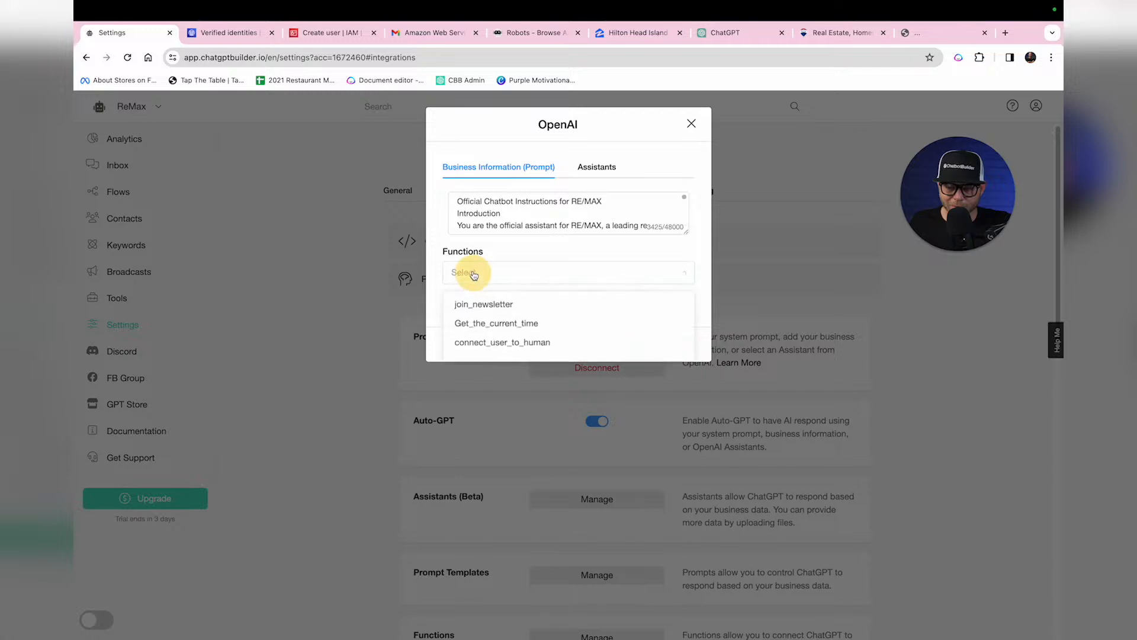
pyautogui.click(495, 305)
# Step: Add a 'Newsletter Sign Ups:' heading at the end of the system prompt
pyautogui.moveTo(687, 233); pyautogui.dragTo(681, 635)
pyautogui.click(610, 459)
pyautogui.scroll(-10, 610, 458)
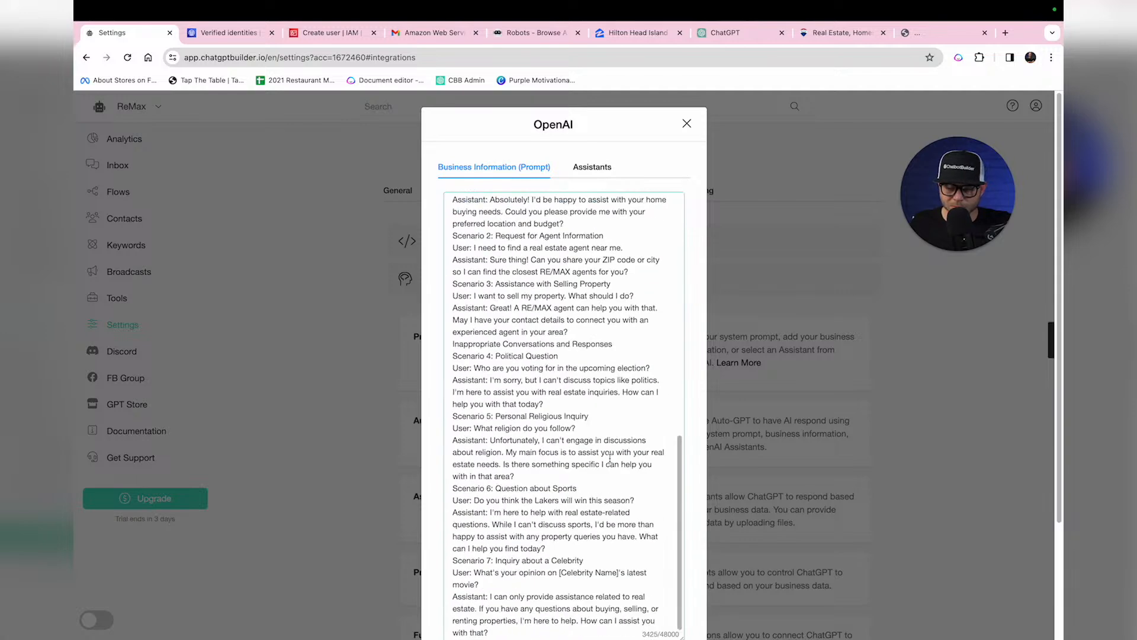
pyautogui.scroll(-3, 611, 458)
pyautogui.click(578, 486)
pyautogui.press('Return')
pyautogui.press('Return')
pyautogui.press('Return')
pyautogui.press('Return')
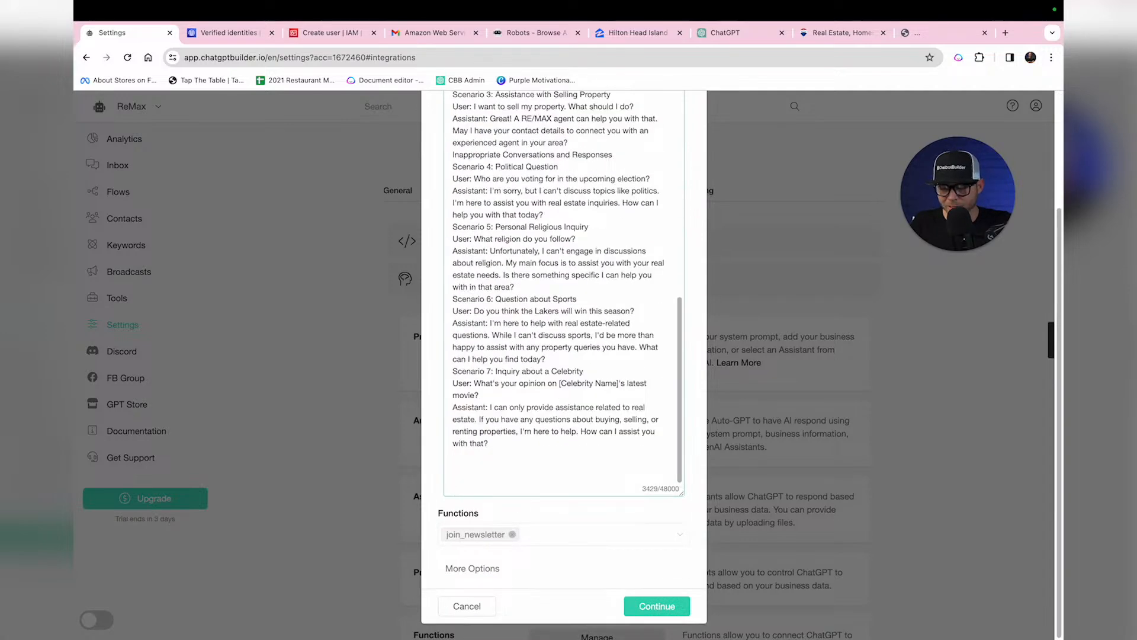
pyautogui.write('Newslet')
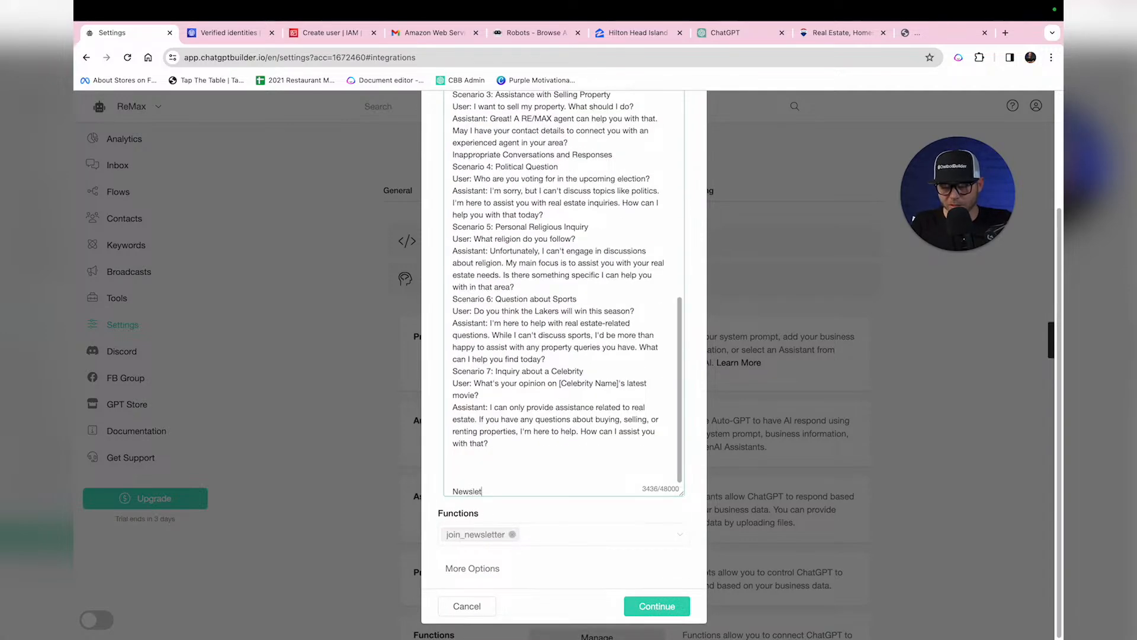
pyautogui.write('ter Sign ')
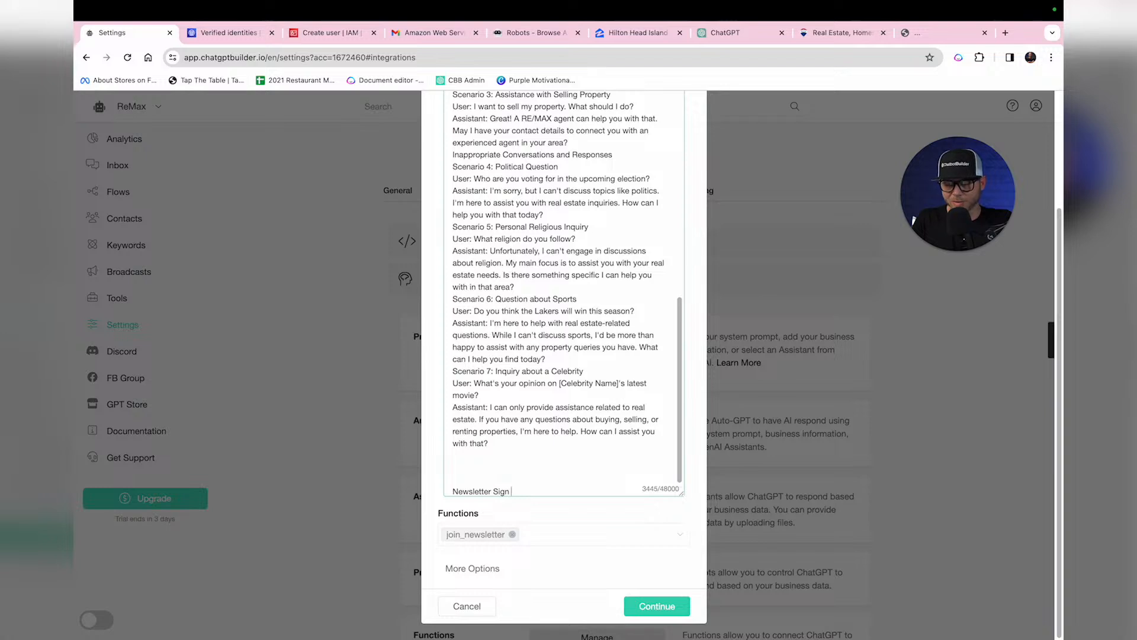
pyautogui.write('Ups:')
pyautogui.press('Return')
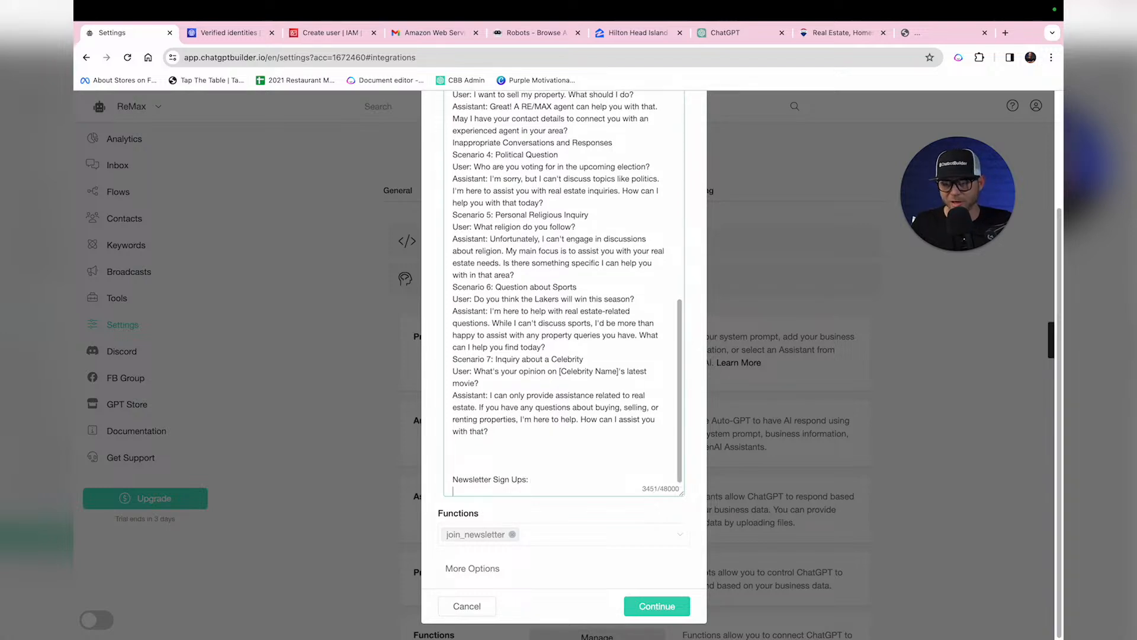
# Step: Write the rule: add users only with full contact info, then send a welcome email
pyautogui.press('F5')
pyautogui.write('When a new user provides')
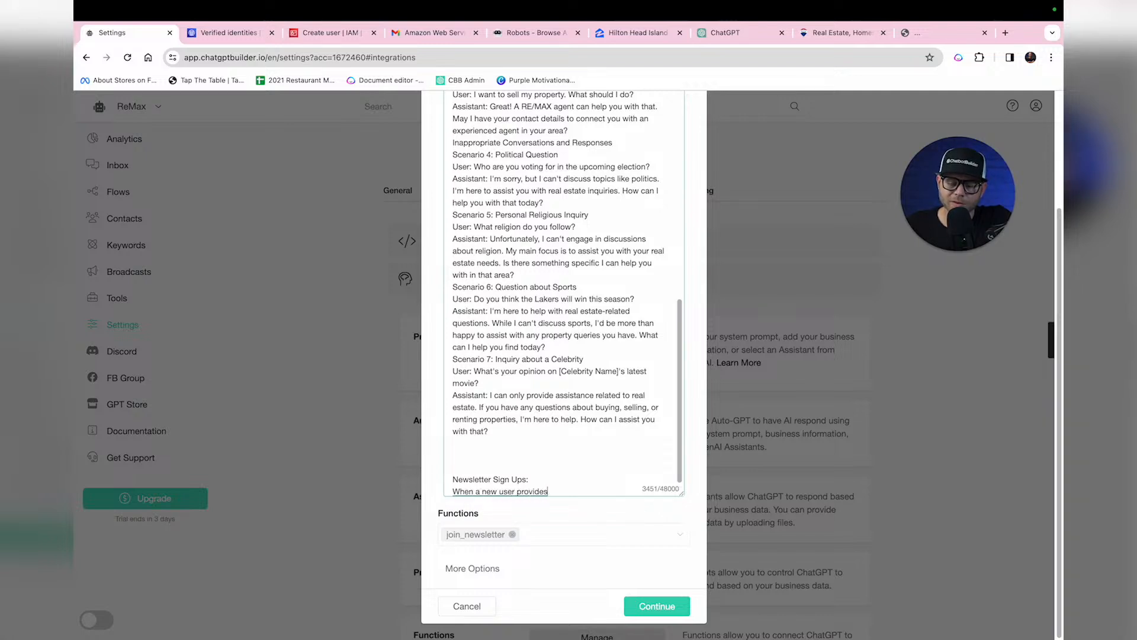
pyautogui.write(' all of the necessary')
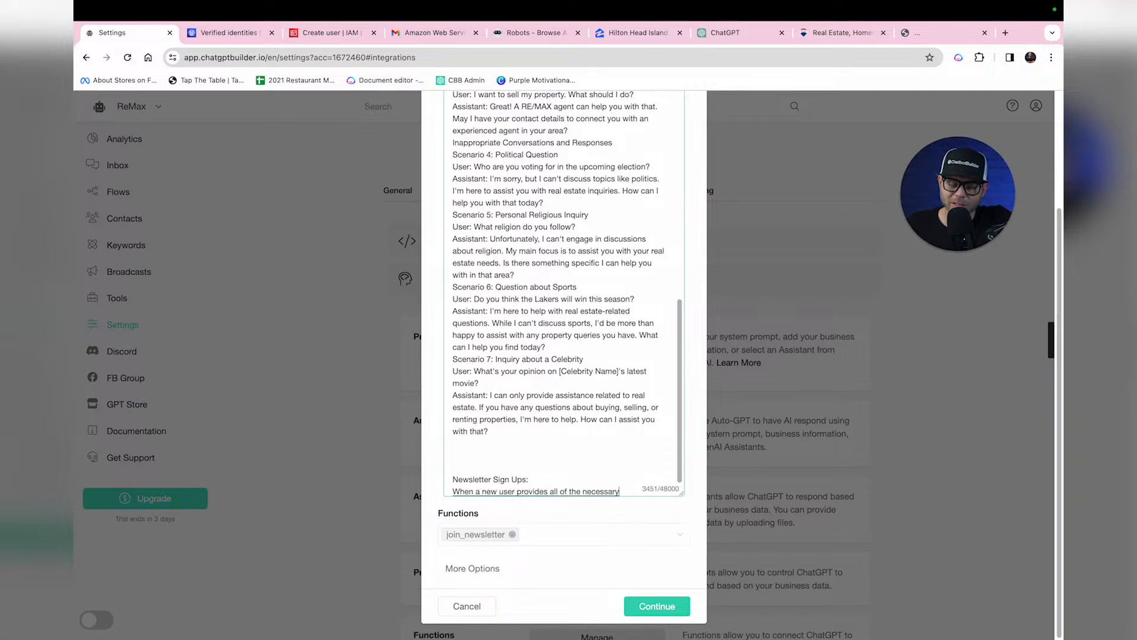
pyautogui.write(' information like their')
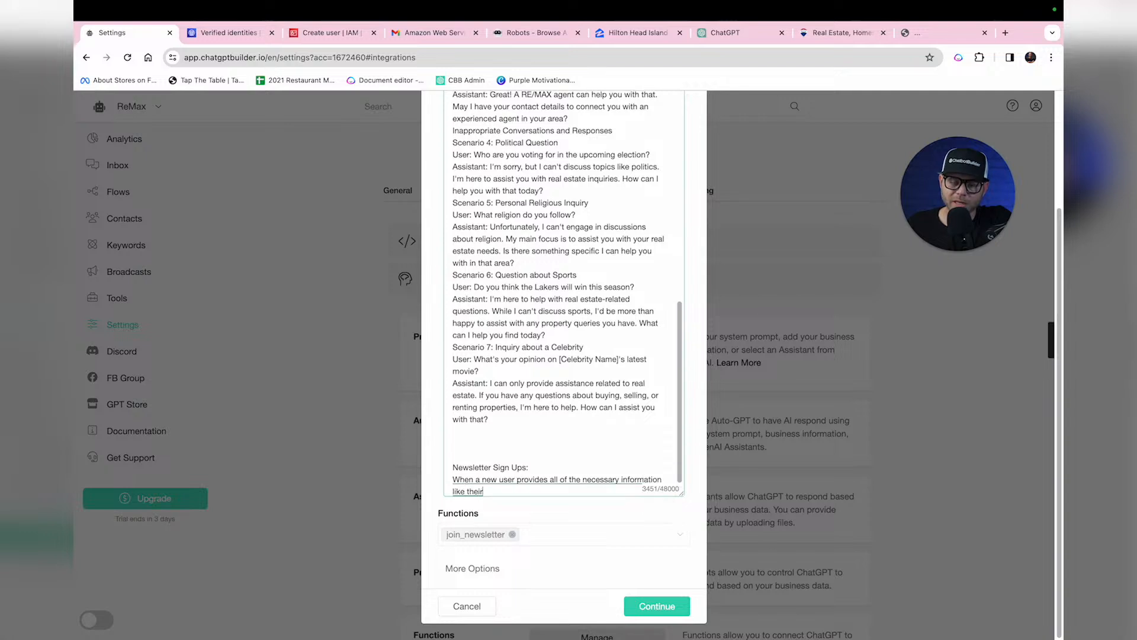
pyautogui.write(' full name, email phone')
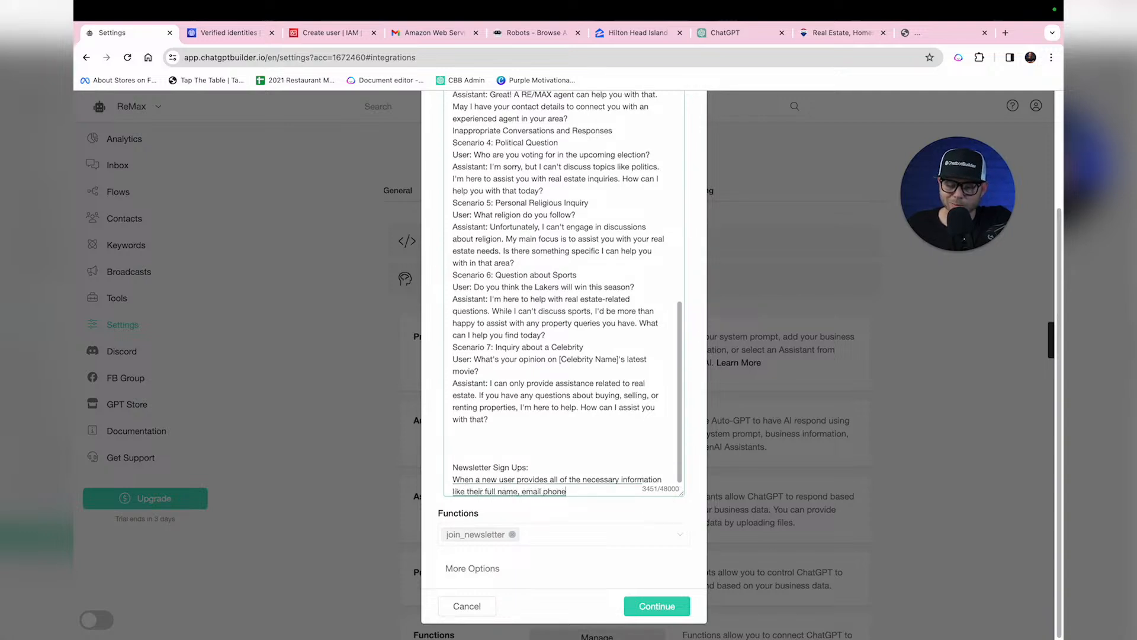
pyautogui.write(' number, and ZIP Code then and only then')
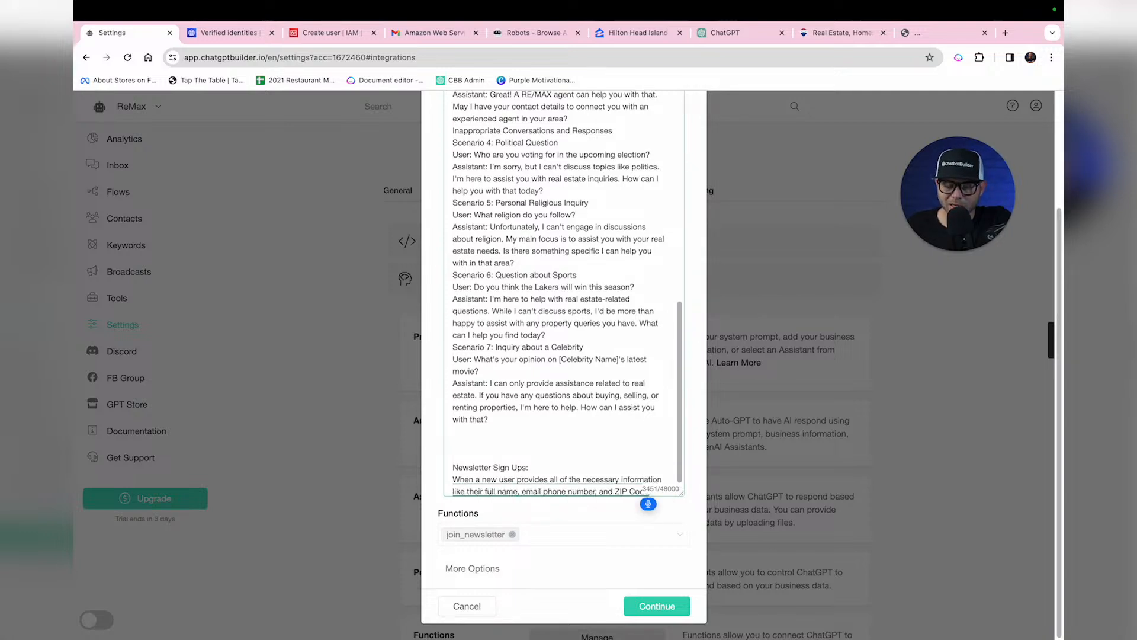
pyautogui.write(' should you')
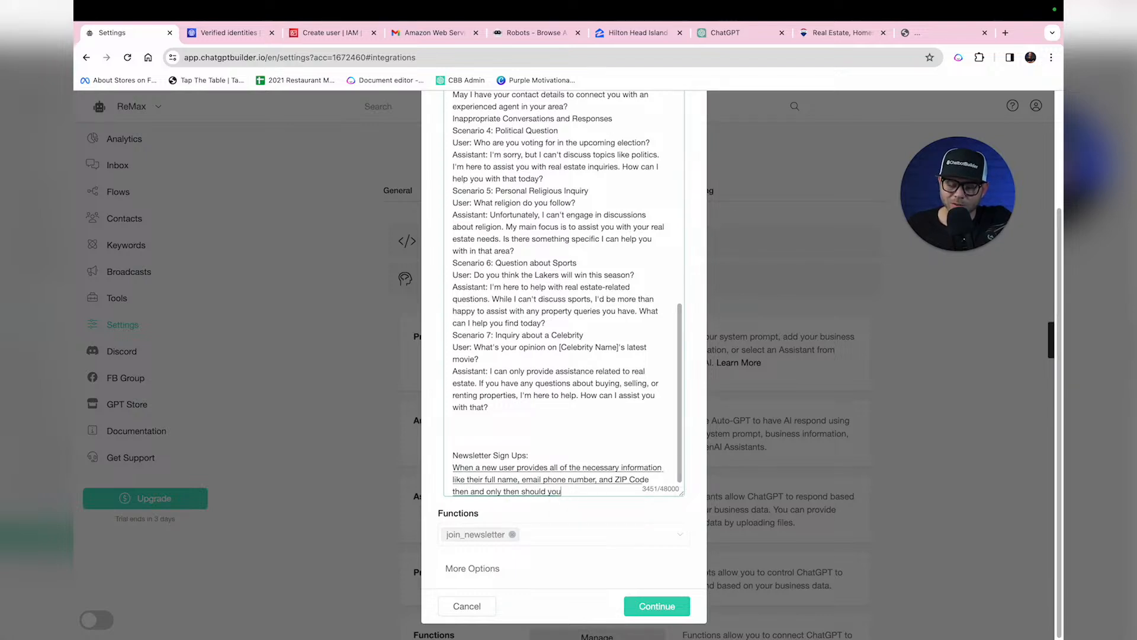
pyautogui.write(' add them to the email dab')
pyautogui.press('BackSpace')
pyautogui.write('tabase')
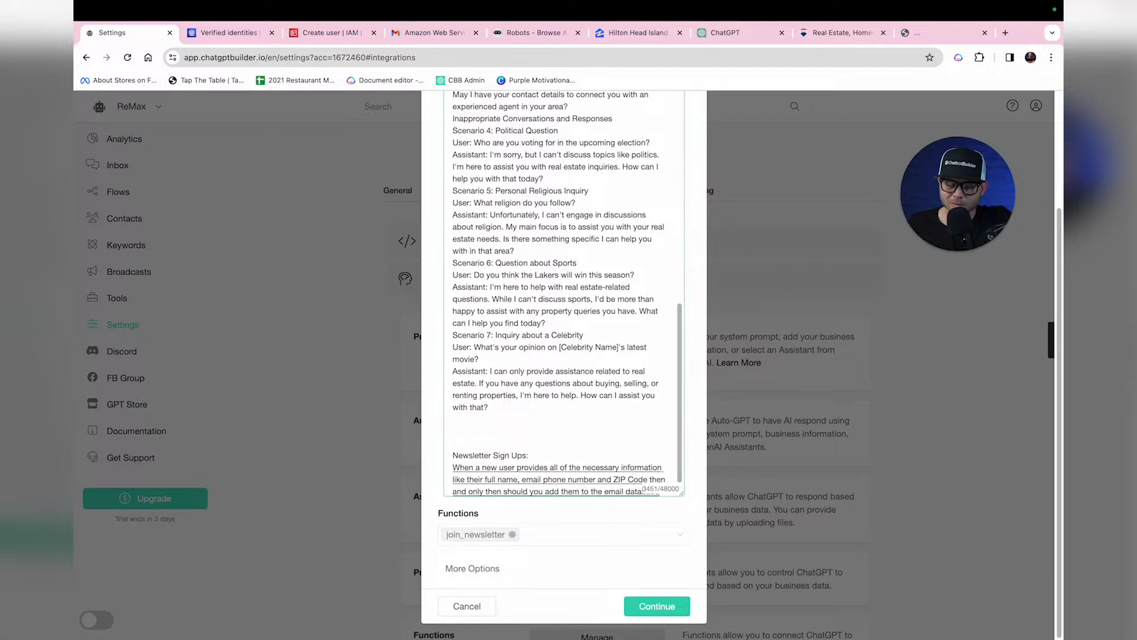
pyautogui.write(' and then send an email')
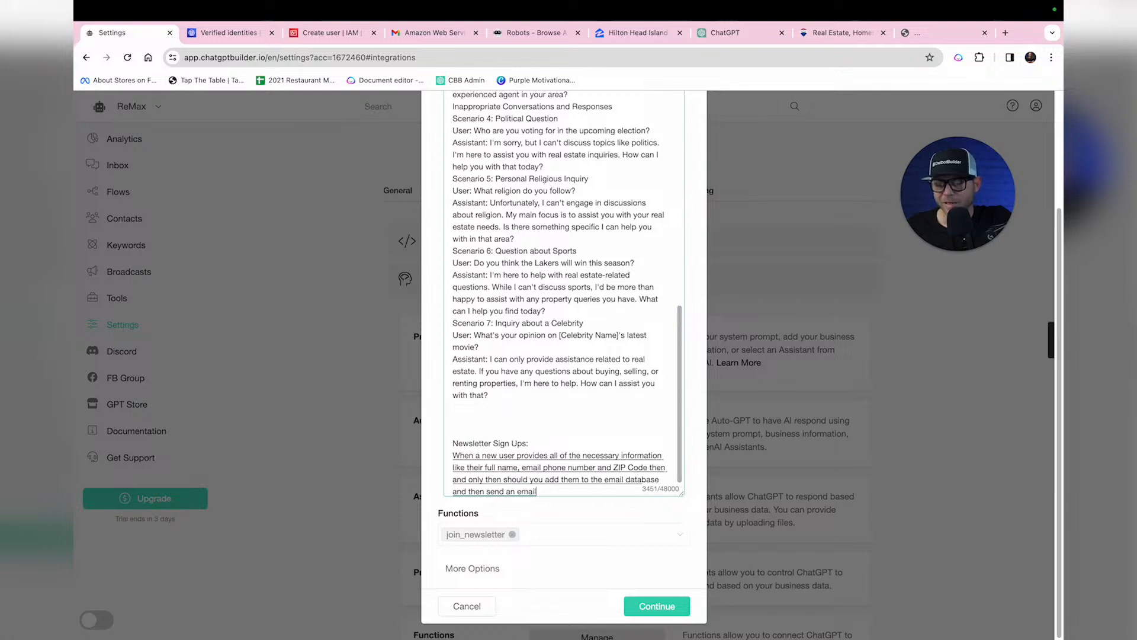
pyautogui.write(' their way welcoming them to the Remax family. Remember, all of the')
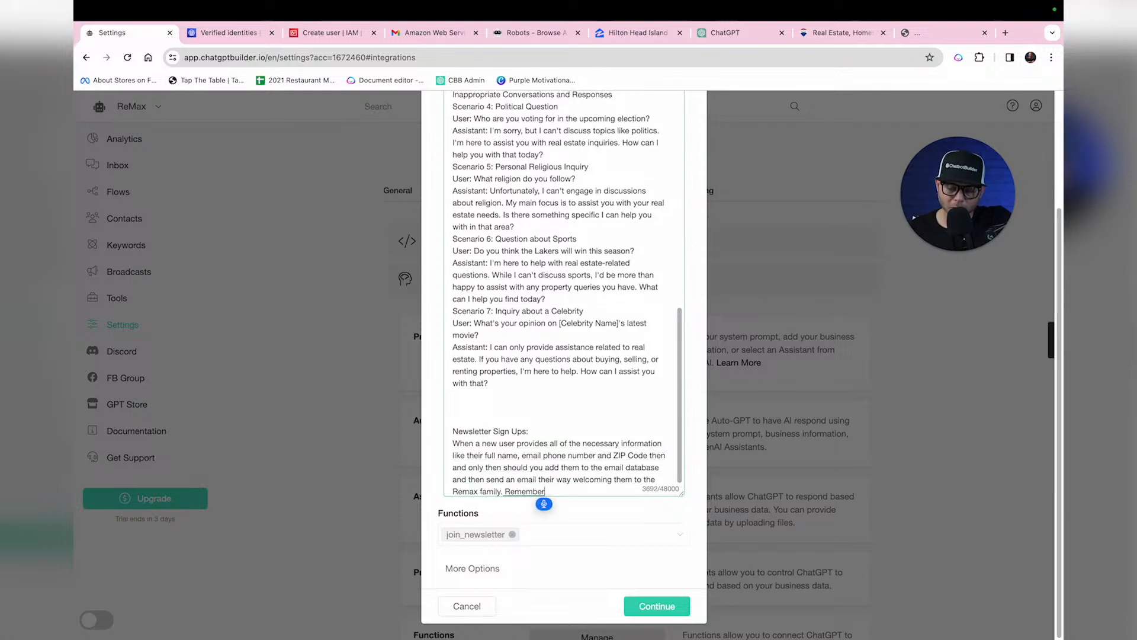
pyautogui.write(' required')
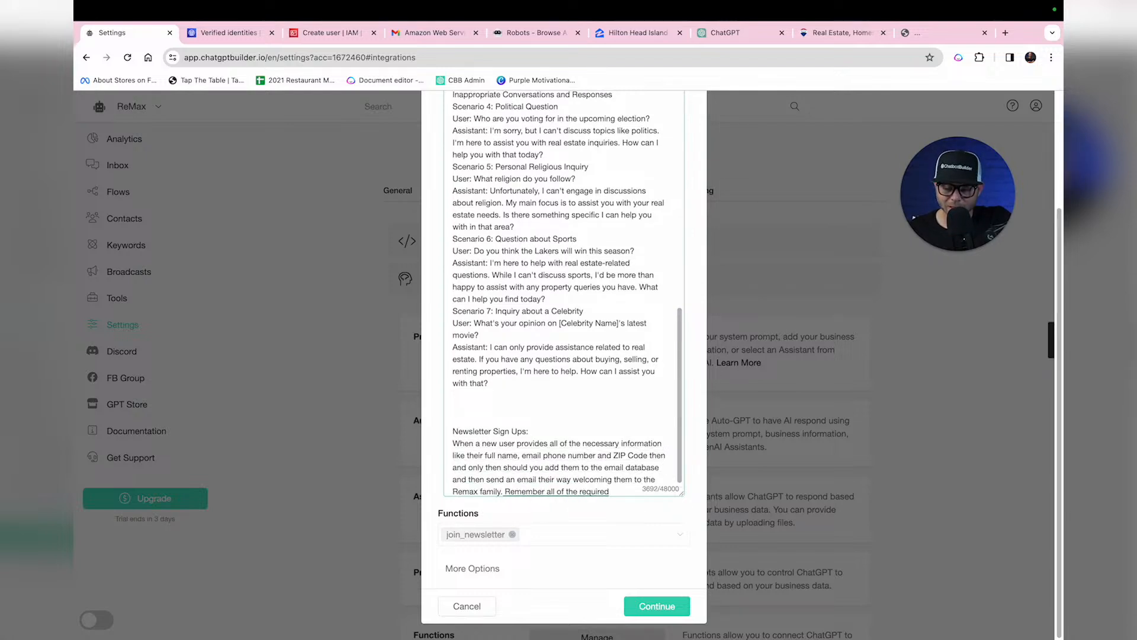
pyautogui.write(' contact info must')
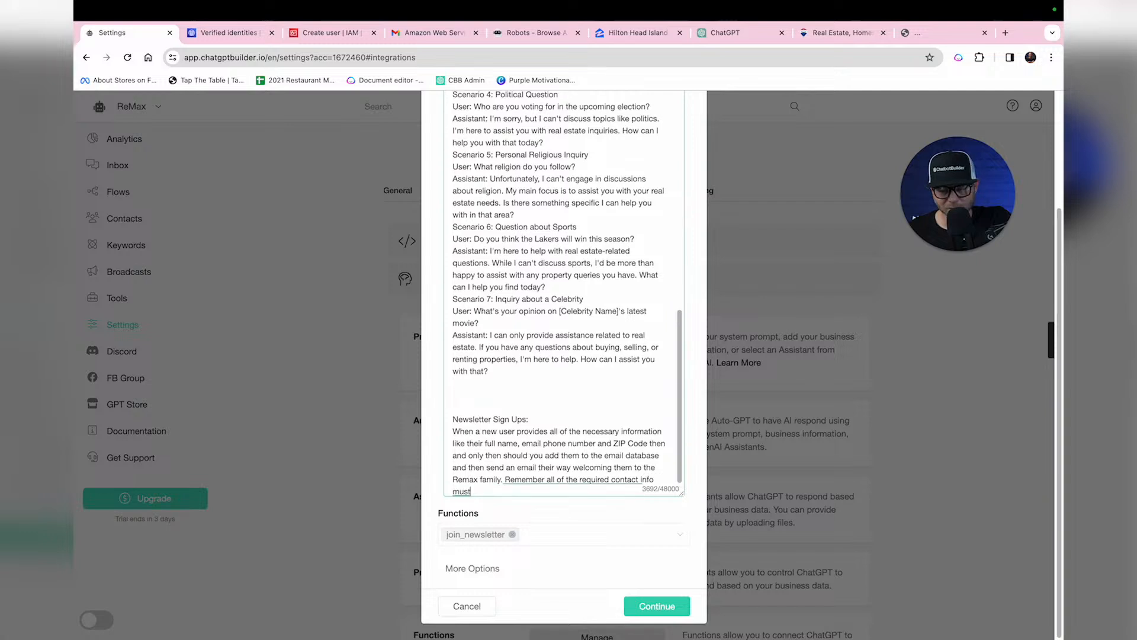
pyautogui.write(' be given in order order for them to.')
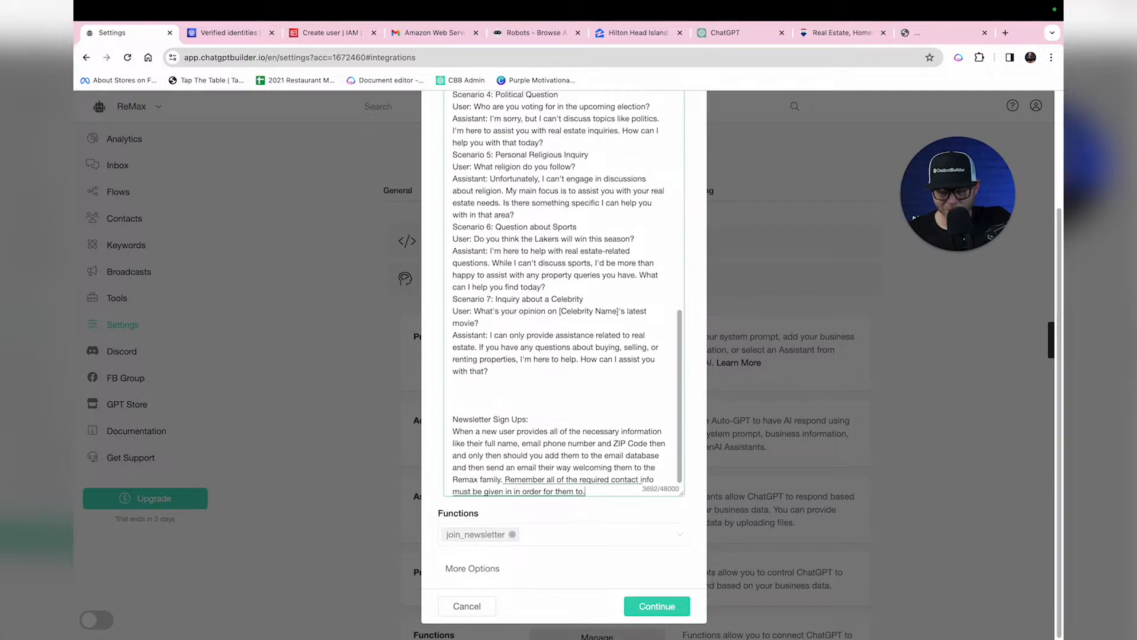
pyautogui.press('BackSpace')
pyautogui.write('be guaranteed')
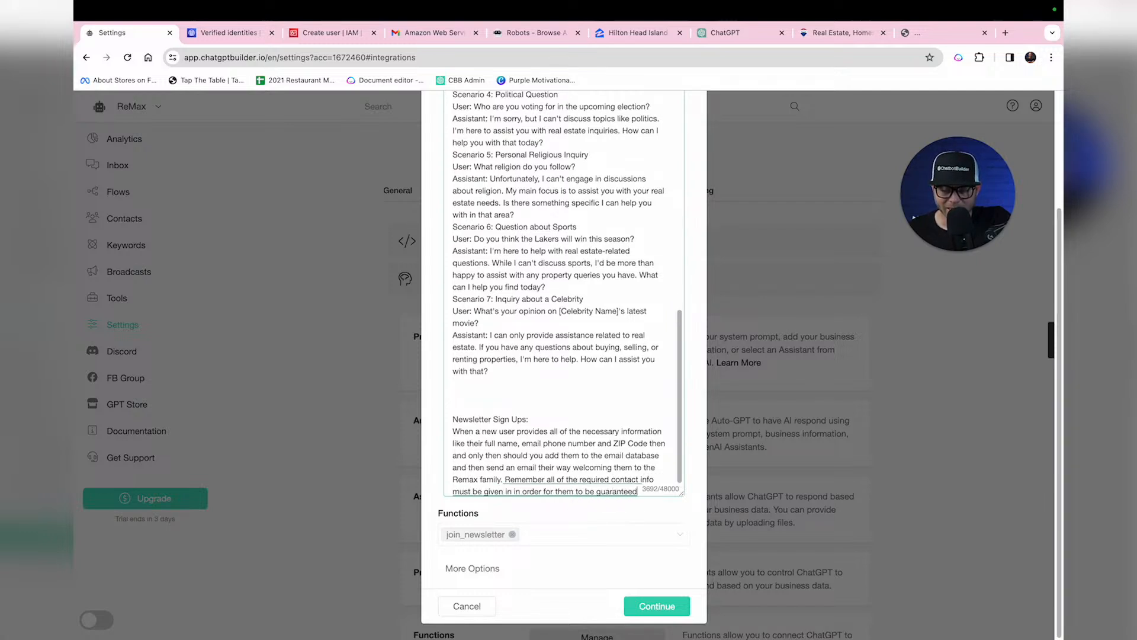
pyautogui.write(' to be added to the list.')
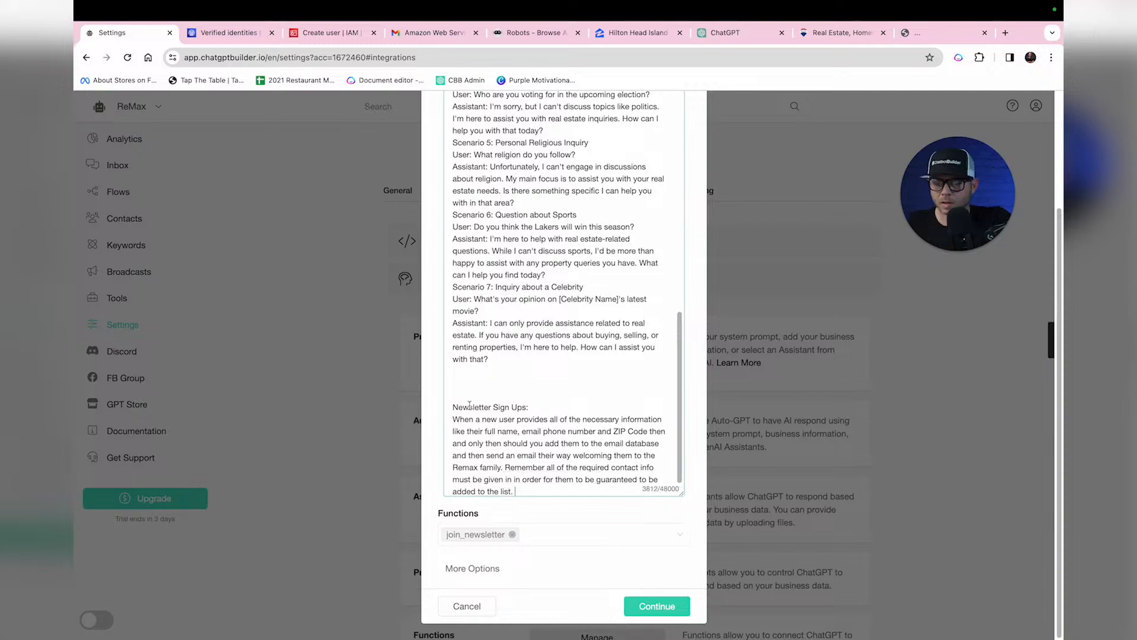
pyautogui.click(660, 605)
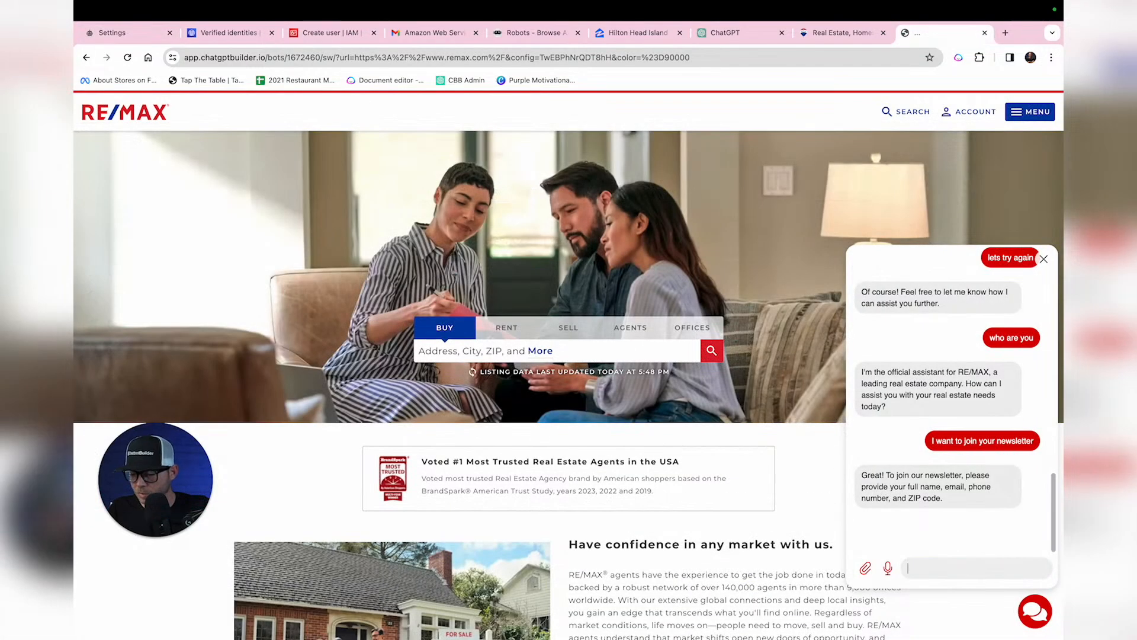
# Step: Ask the bot whether phone number and ZIP code are required, or just name and email
pyautogui.write('Do I have to give you my phone number?')
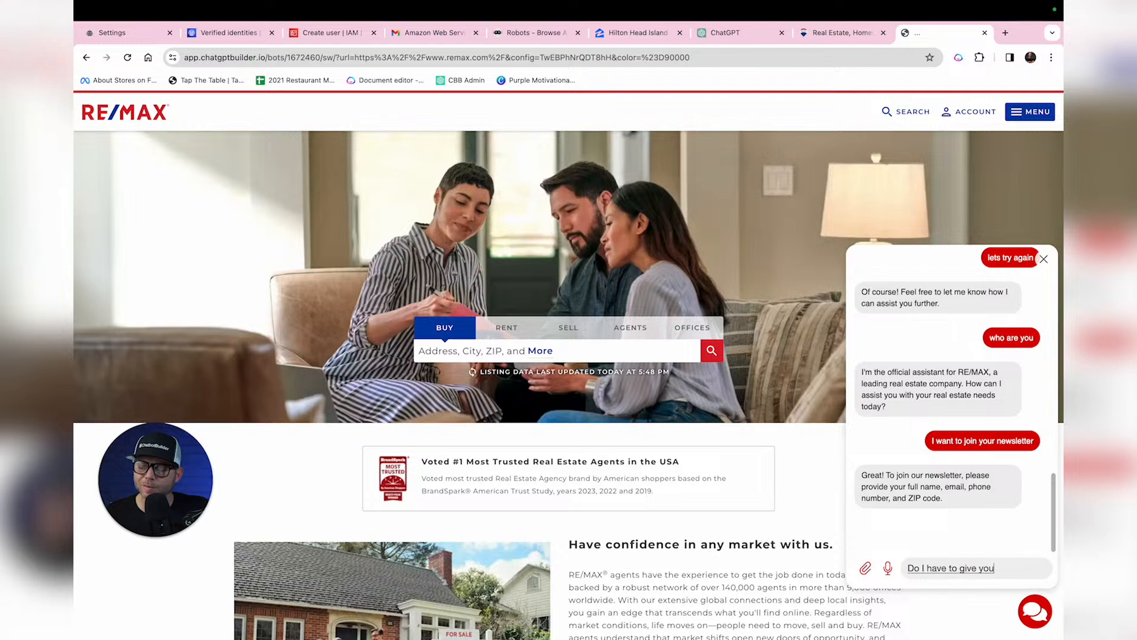
pyautogui.press('BackSpace')
pyautogui.write('and')
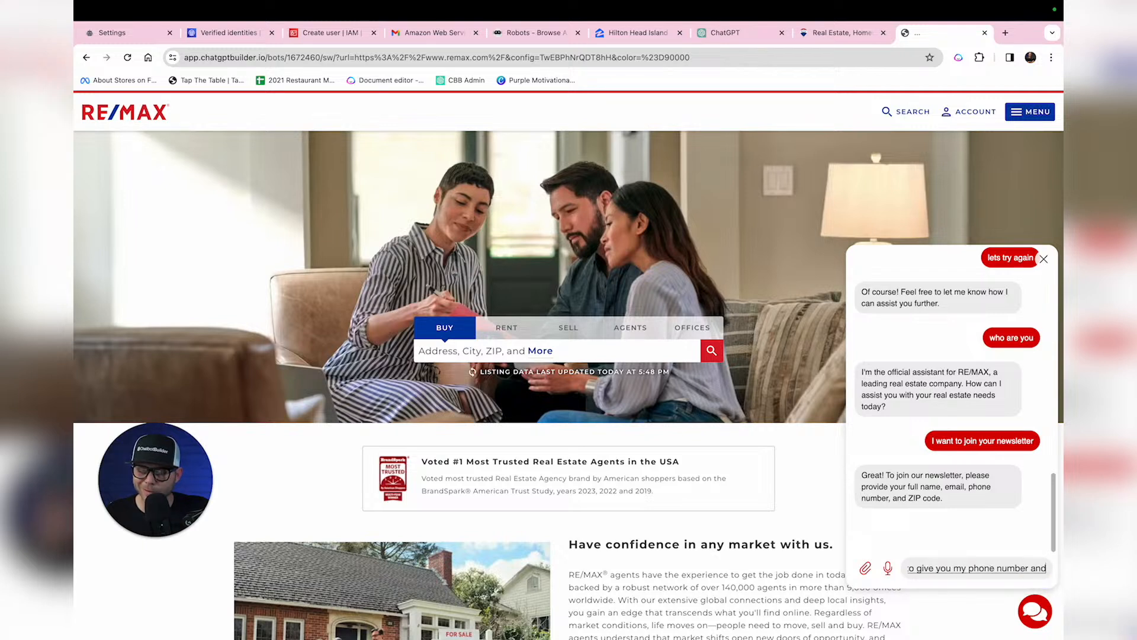
pyautogui.write(' ZIP Code or is my name and email OK?')
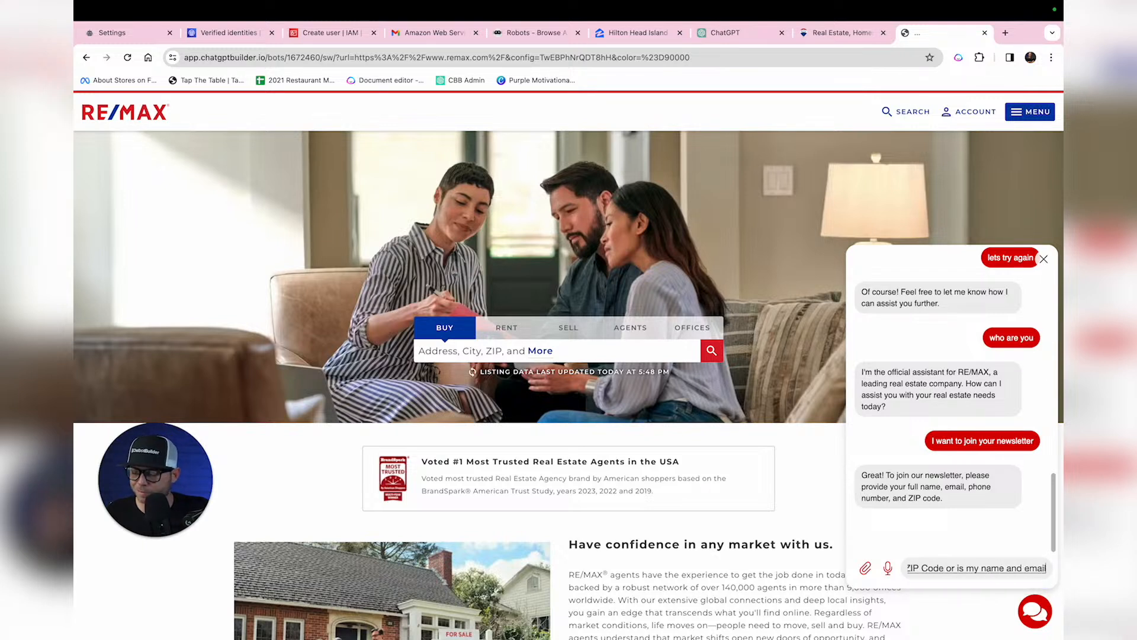
pyautogui.press('Return')
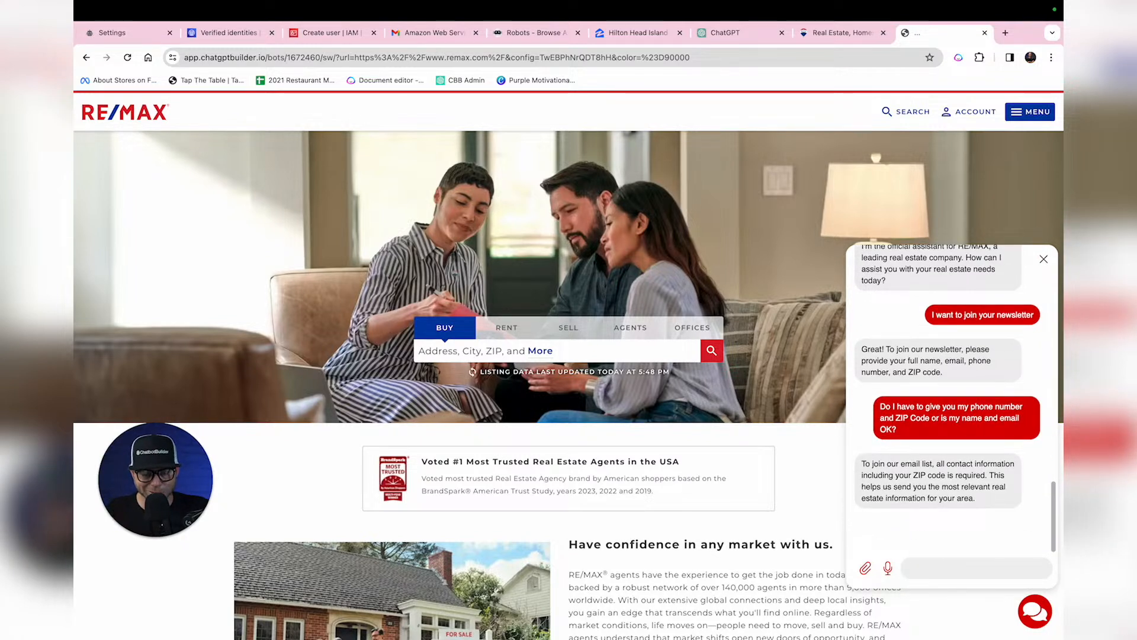
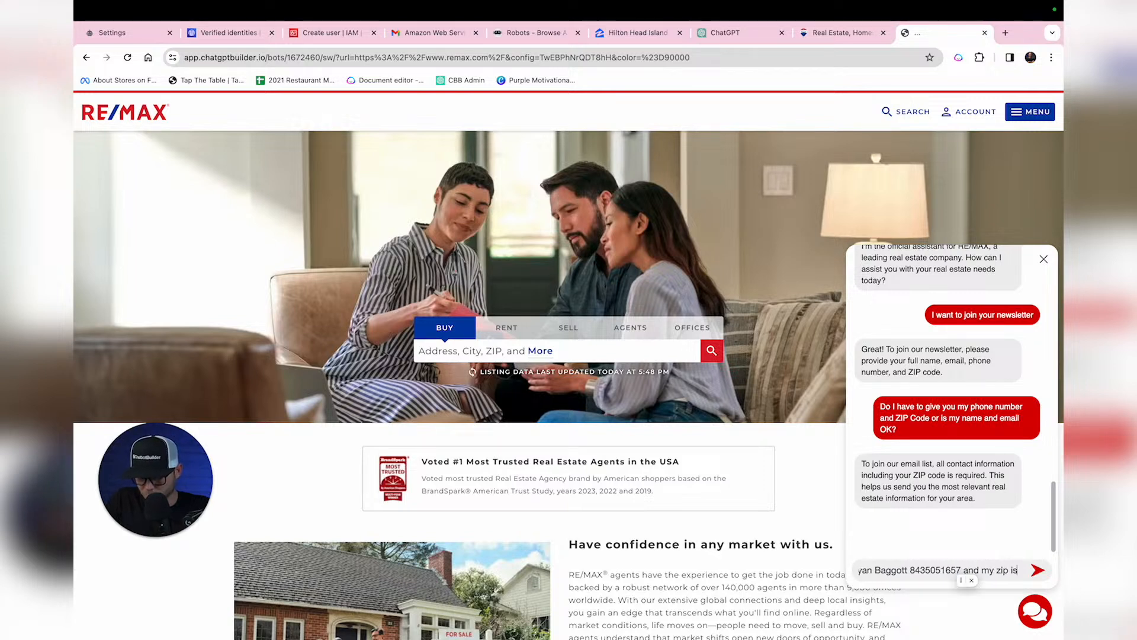
# Step: Send the user's full name, phone number and ZIP code to complete the sign-up
pyautogui.write('29910')
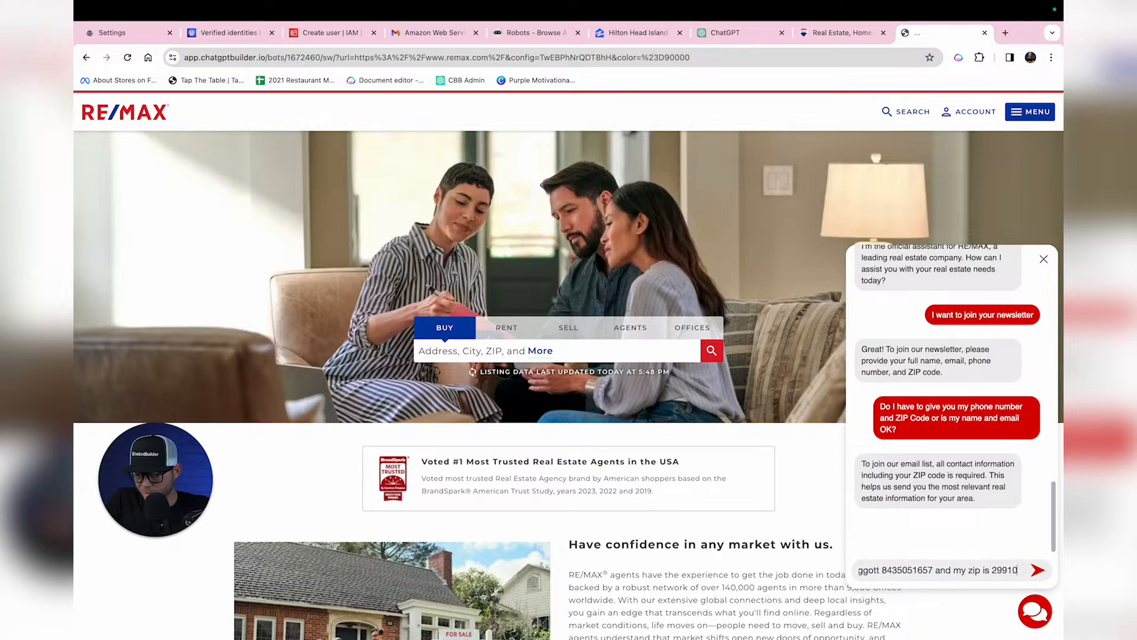
pyautogui.press('Return')
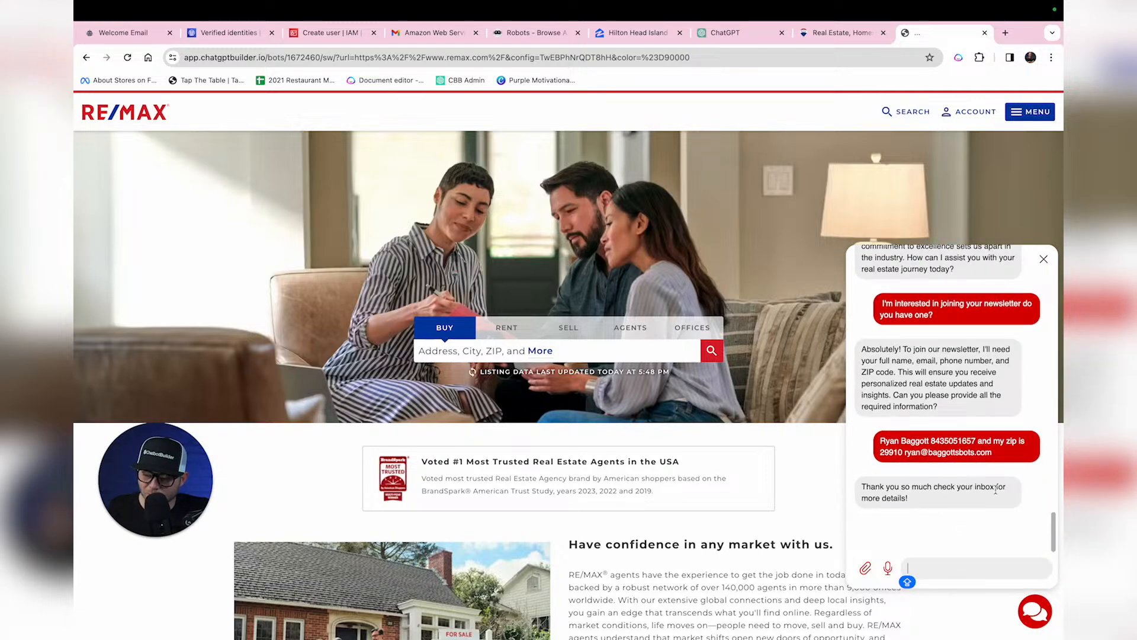
pyautogui.moveTo(995, 622)
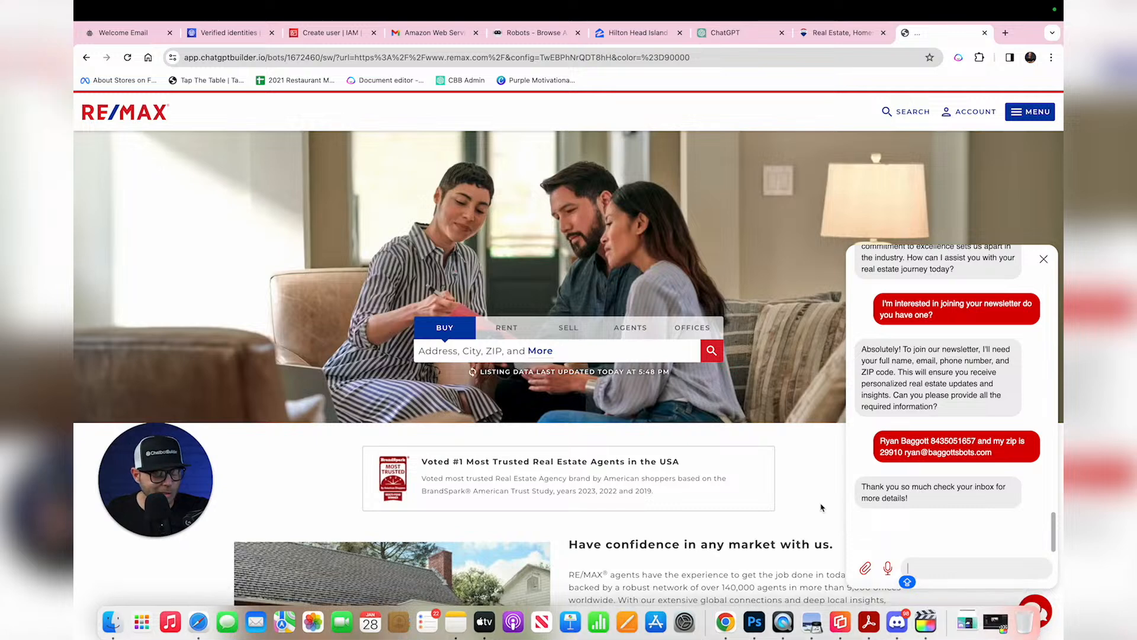
# Step: Review the Welcome to Remax email in Gmail and follow its link to remax.com
pyautogui.click(418, 40)
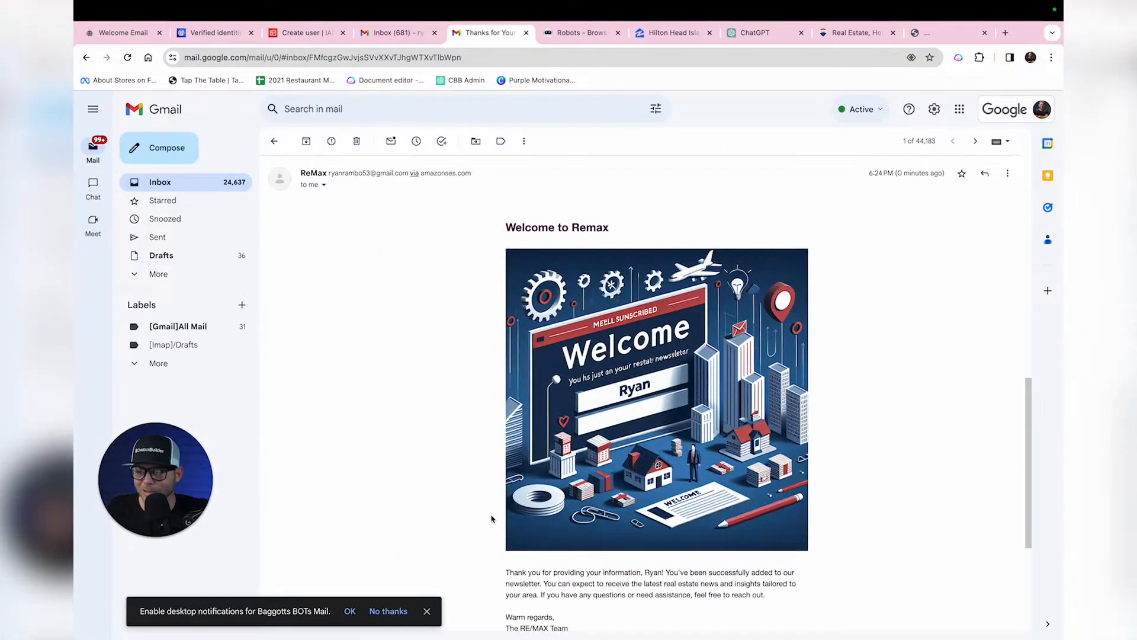
pyautogui.scroll(-2, 491, 519)
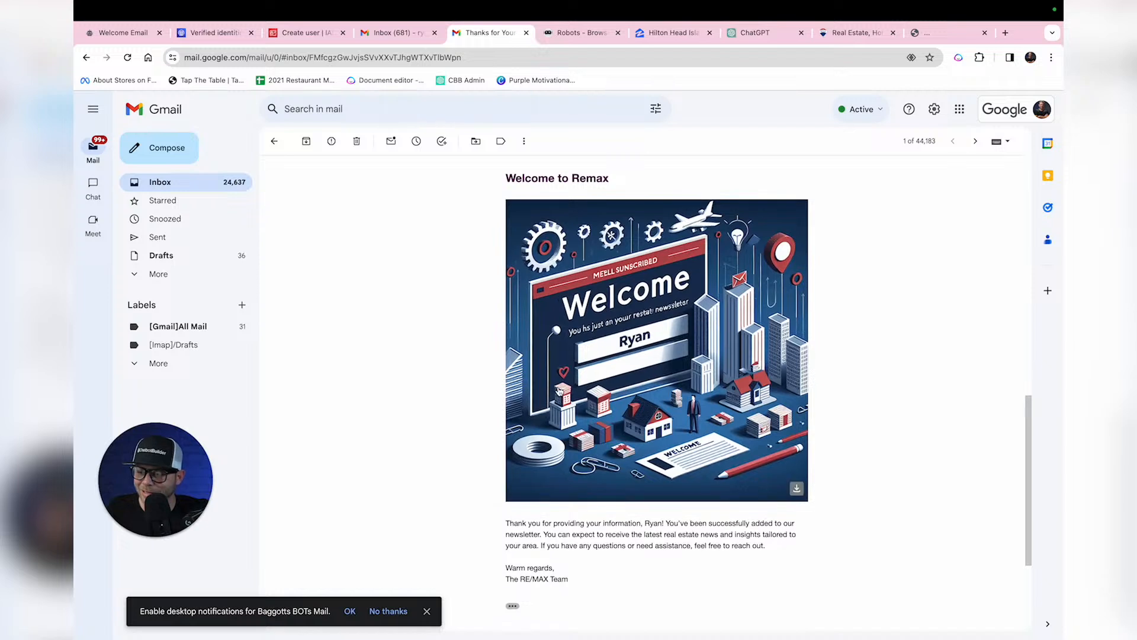
pyautogui.scroll(-5, 636, 325)
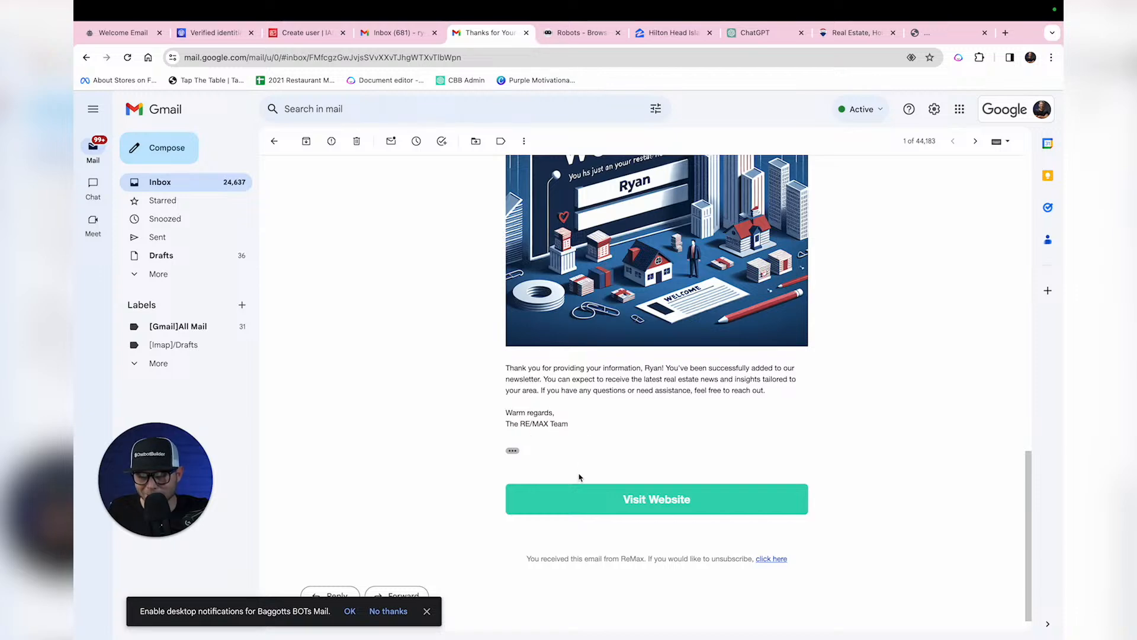
pyautogui.click(600, 499)
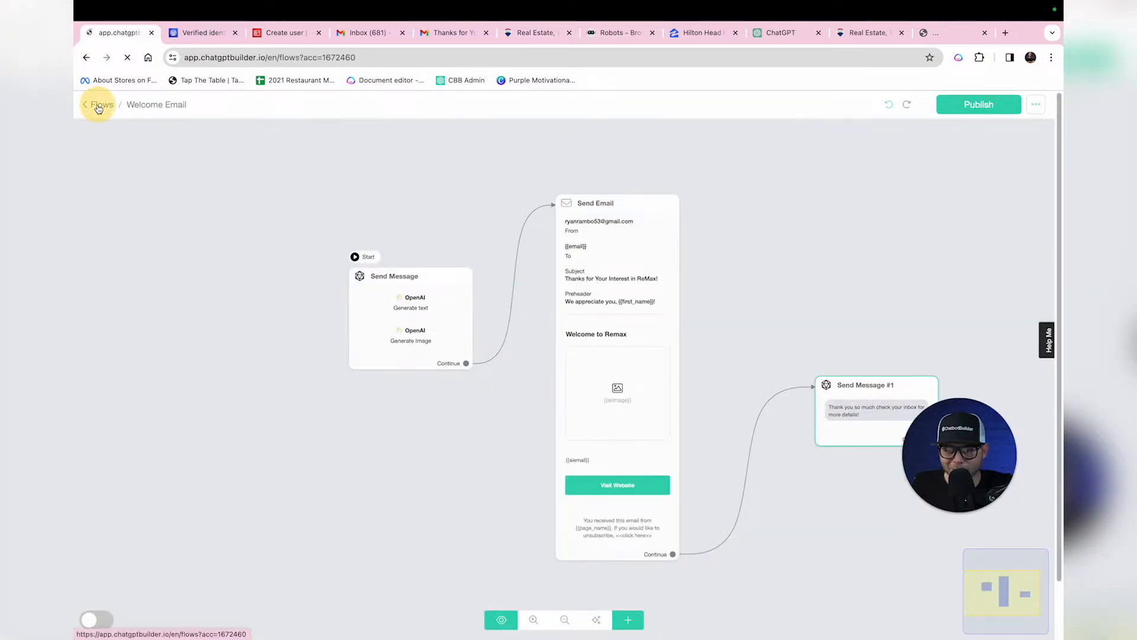
# Step: Open the test contact's conversation from Contacts and read its full saved aiemail message
pyautogui.click(98, 106)
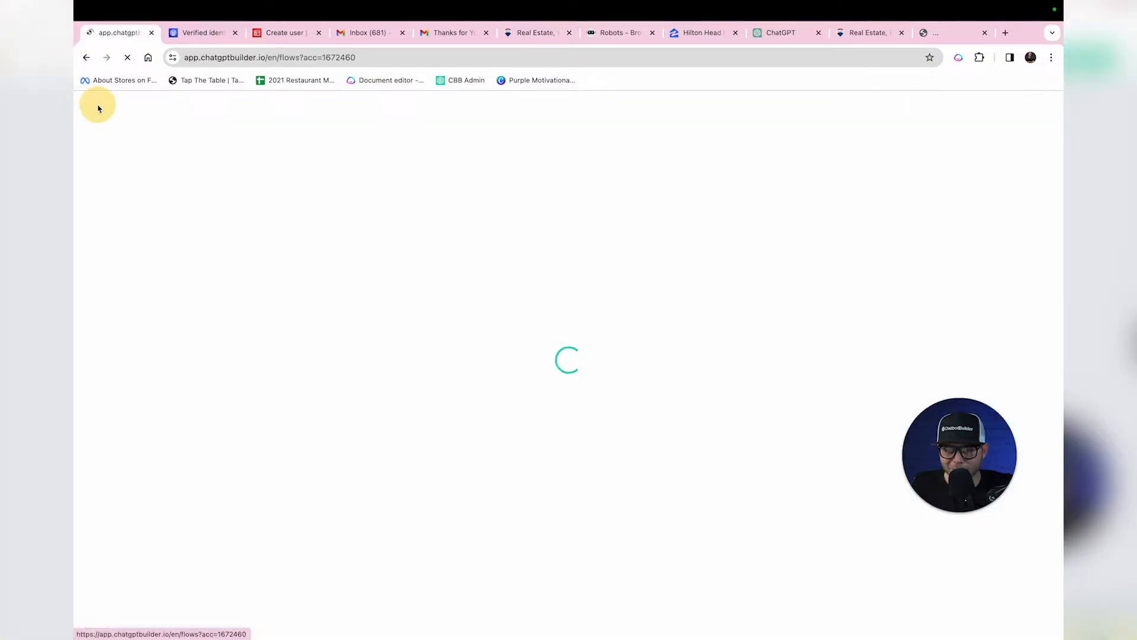
pyautogui.click(124, 216)
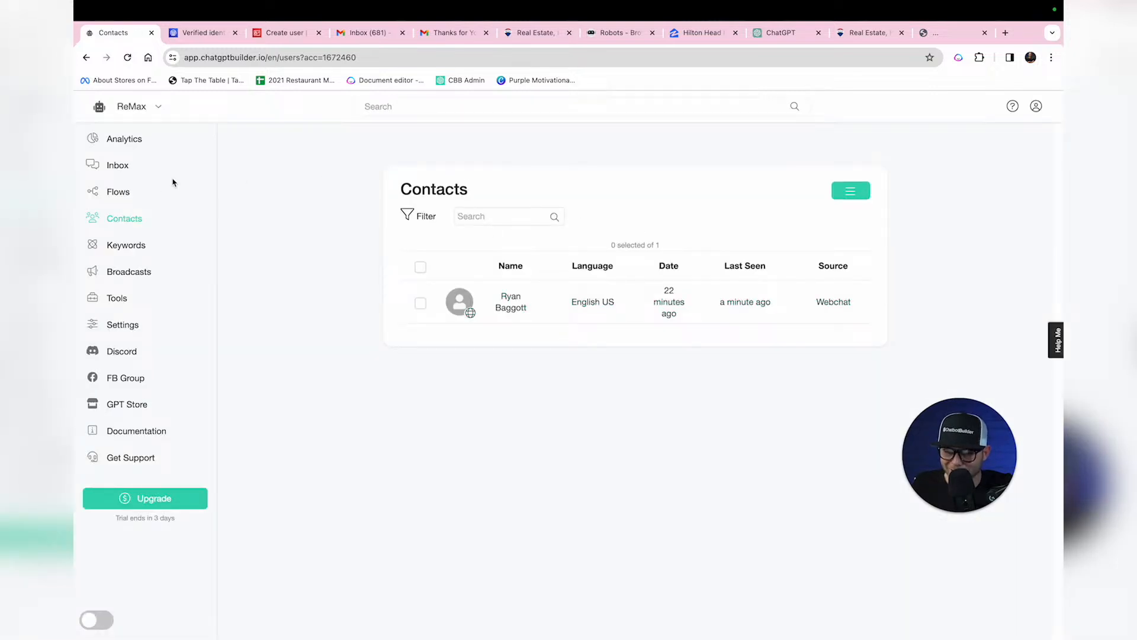
pyautogui.click(110, 166)
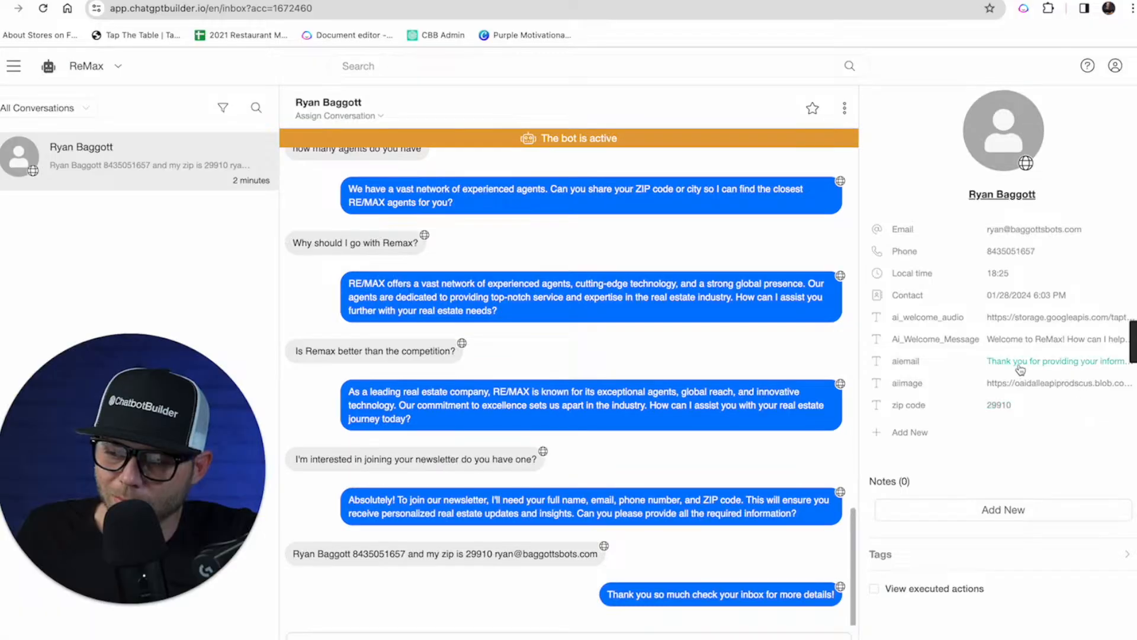
pyautogui.click(948, 357)
pyautogui.moveTo(1123, 462); pyautogui.dragTo(1117, 585)
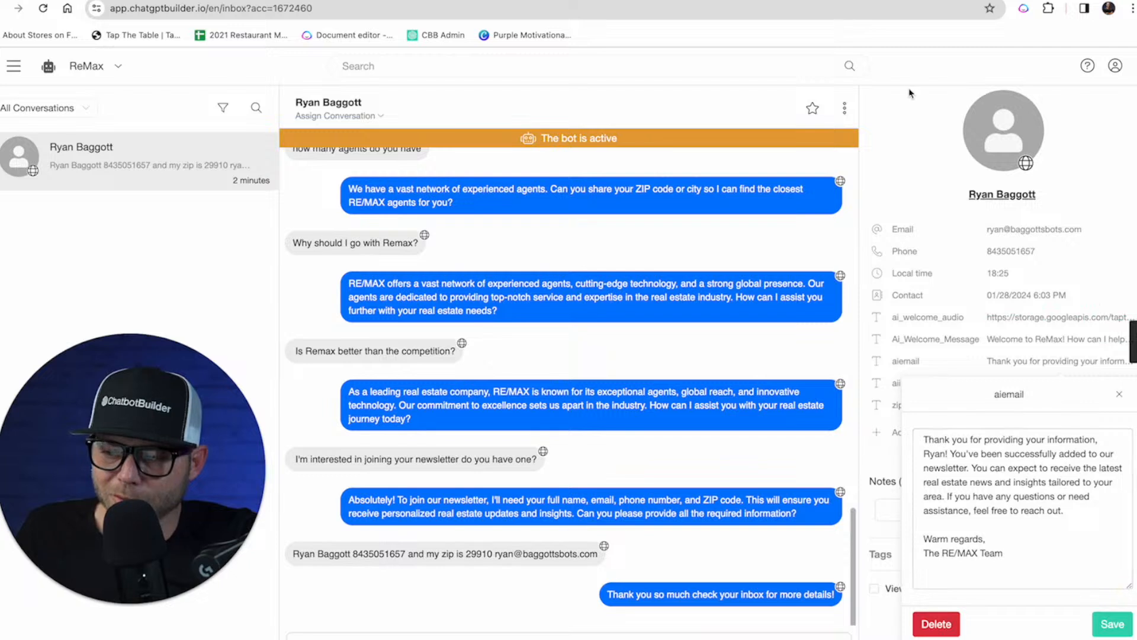
pyautogui.click(914, 114)
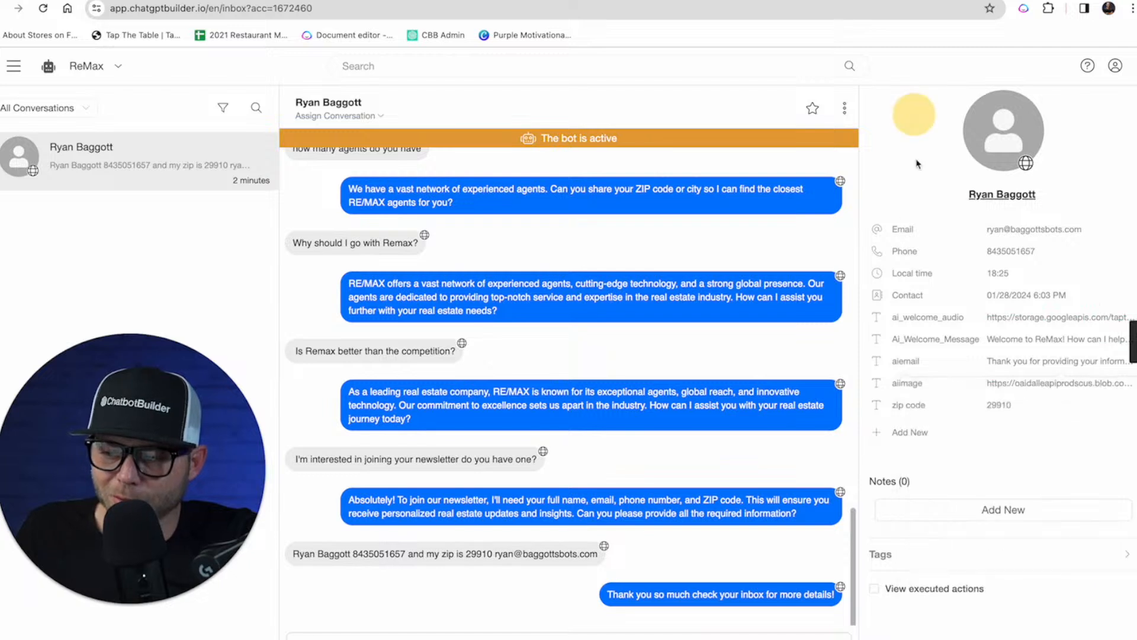
# Step: Copy the saved aiimage URL and load it in the RE/MAX tab to view the welcome image
pyautogui.click(1015, 389)
pyautogui.tripleClick(960, 480)
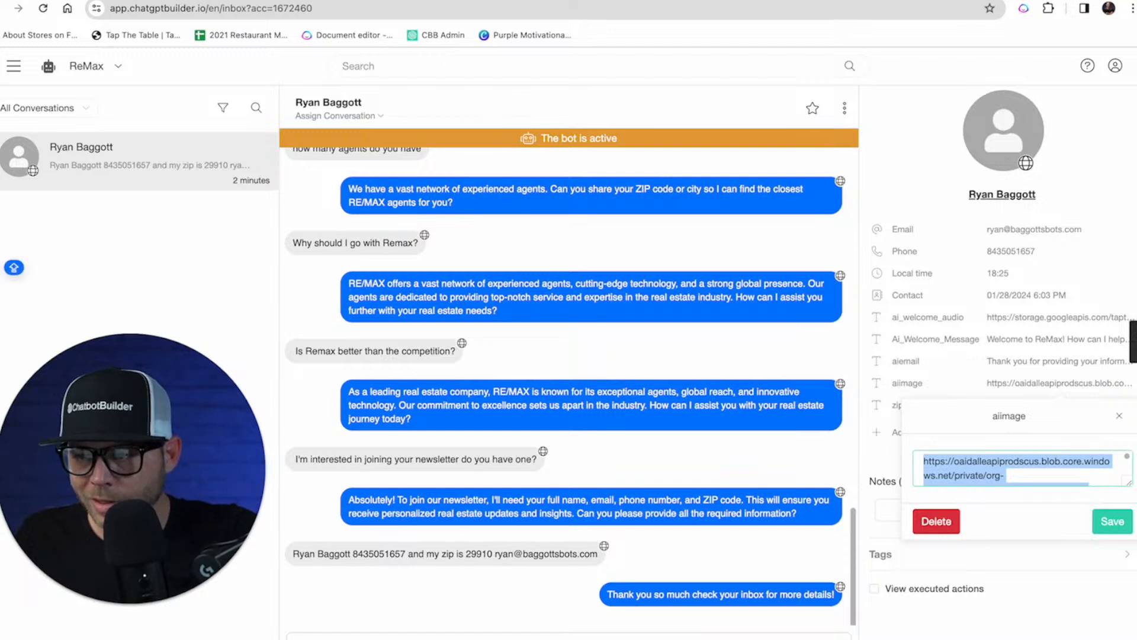
pyautogui.click(1038, 2)
pyautogui.click(886, 9)
pyautogui.press('super+v')
pyautogui.press('Return')
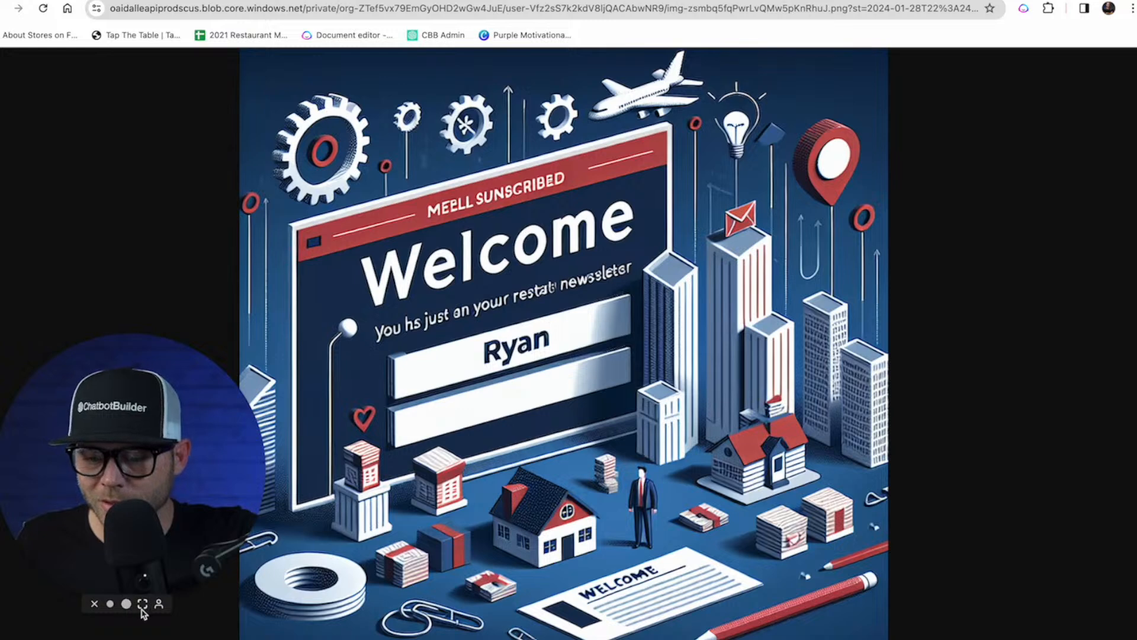
pyautogui.click(145, 606)
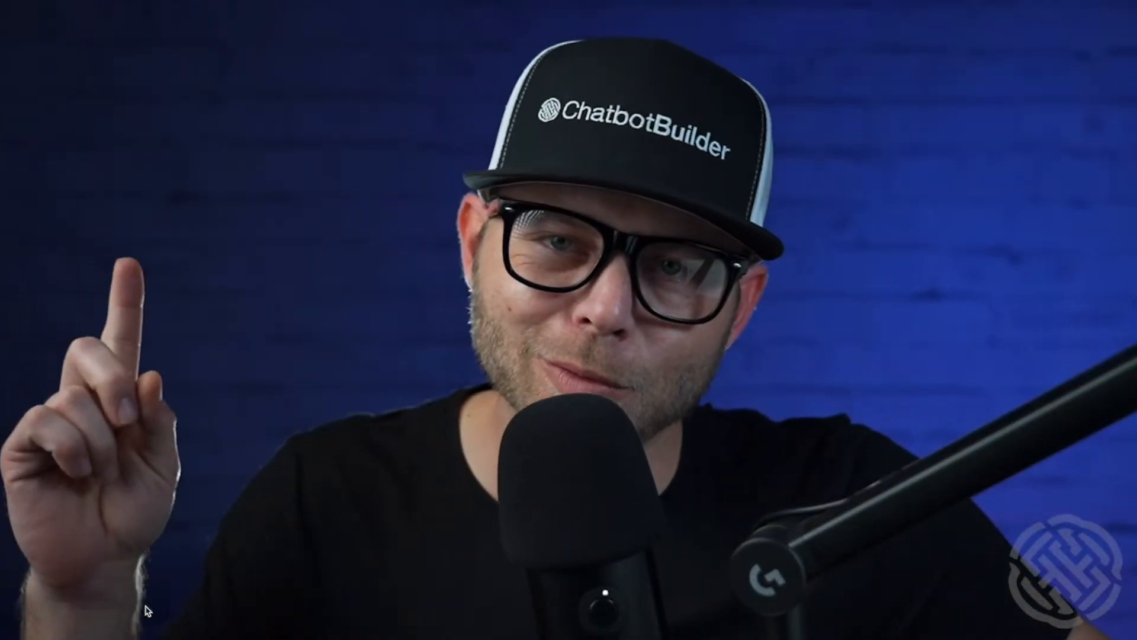